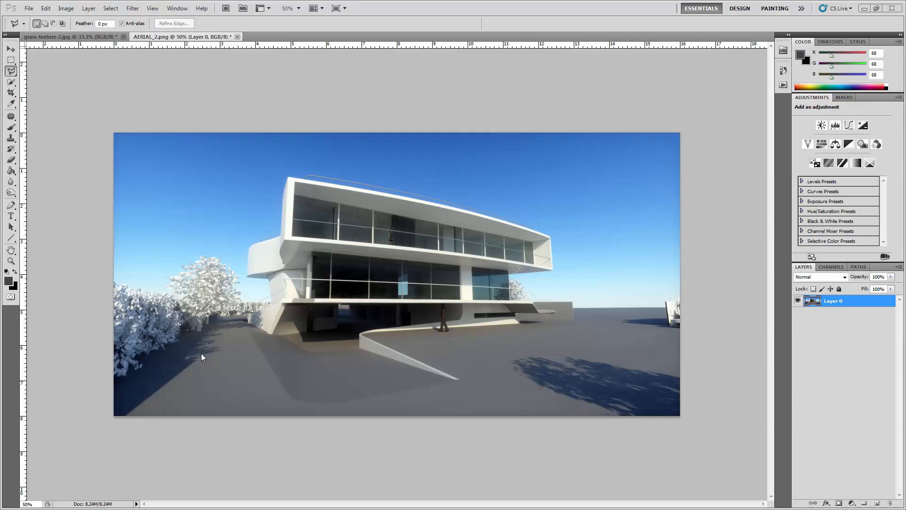
# Select the entire grass-texture-2.jpg image and move it into AERIAL_2.png as a new layer with the Move tool
pyautogui.click(175, 109)
pyautogui.click(11, 48)
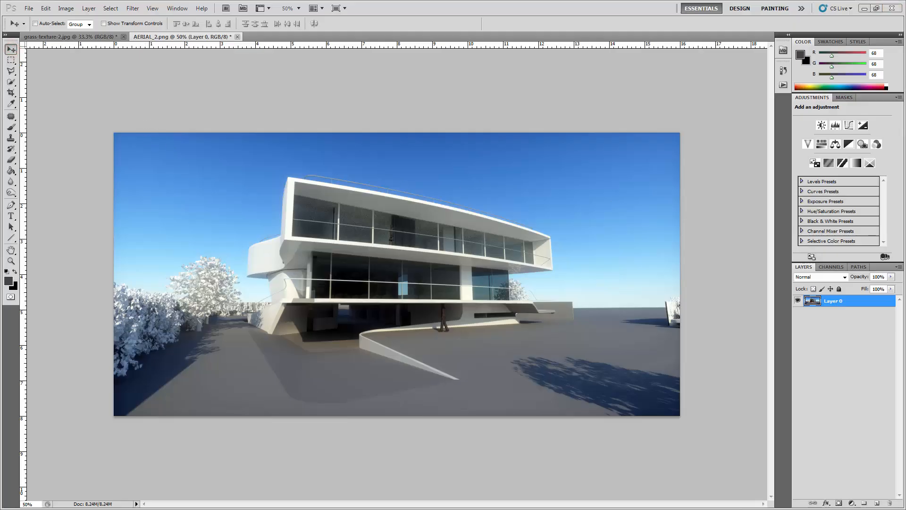
pyautogui.click(192, 105)
pyautogui.click(83, 35)
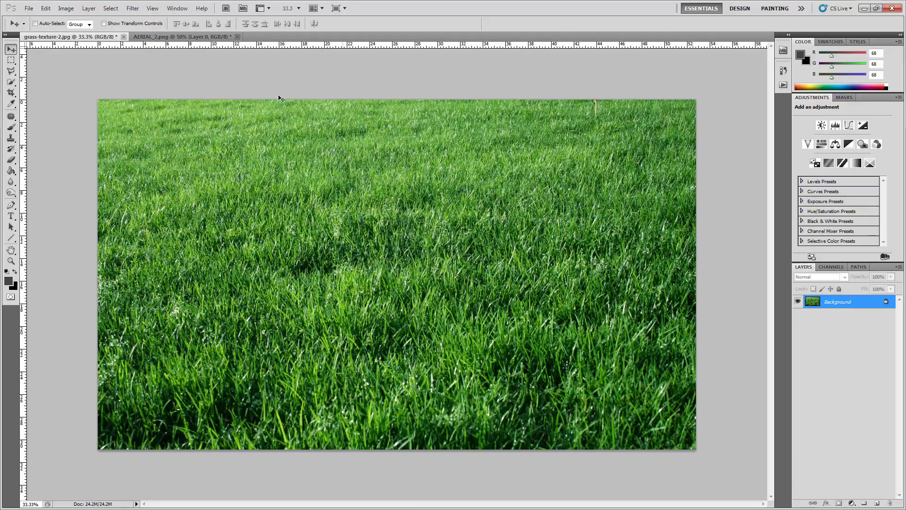
pyautogui.click(190, 38)
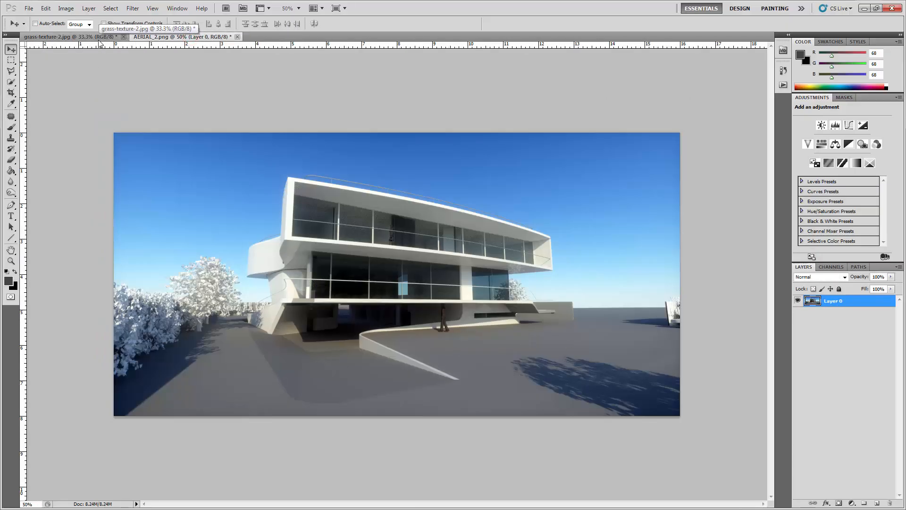
pyautogui.click(85, 37)
pyautogui.click(178, 37)
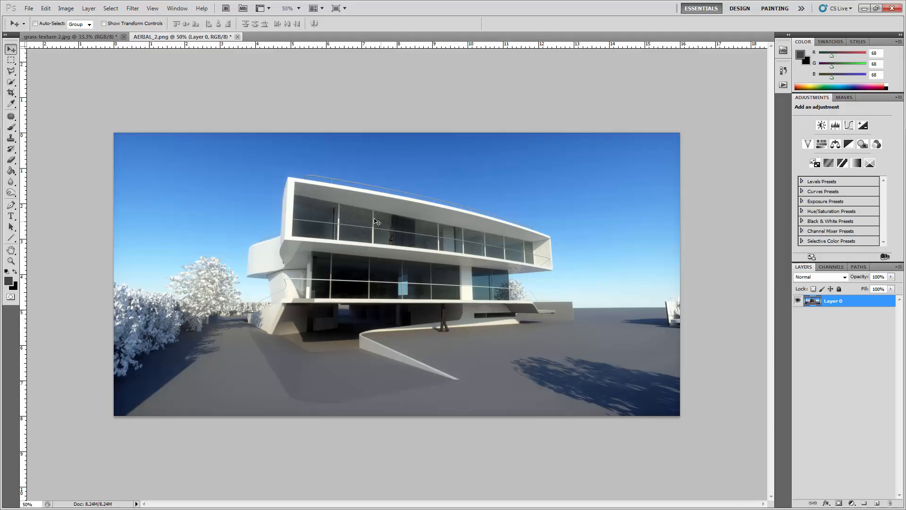
pyautogui.click(85, 38)
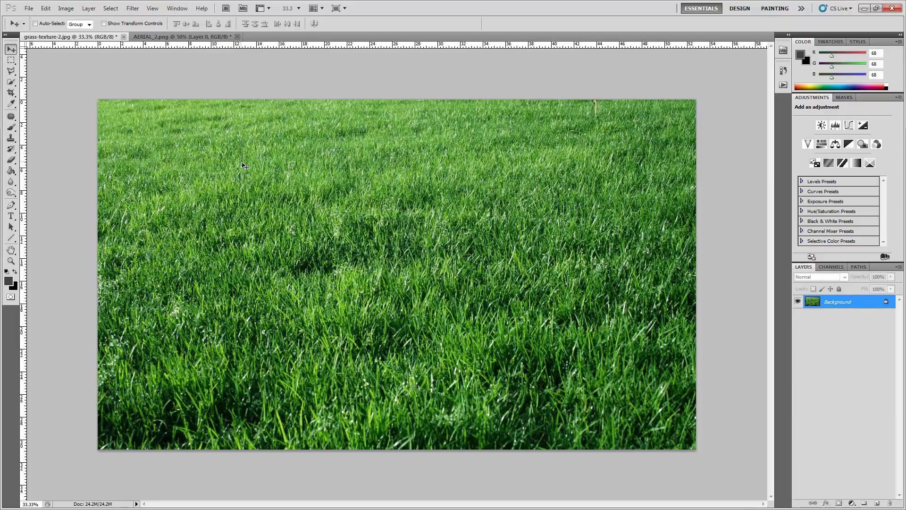
pyautogui.hotkey('ctrl', 'a')
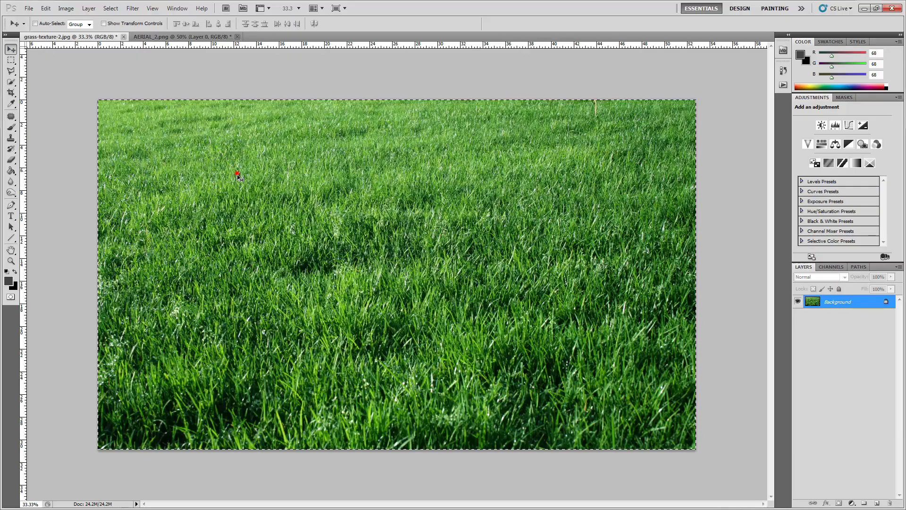
pyautogui.moveTo(237, 172); pyautogui.dragTo(291, 238)
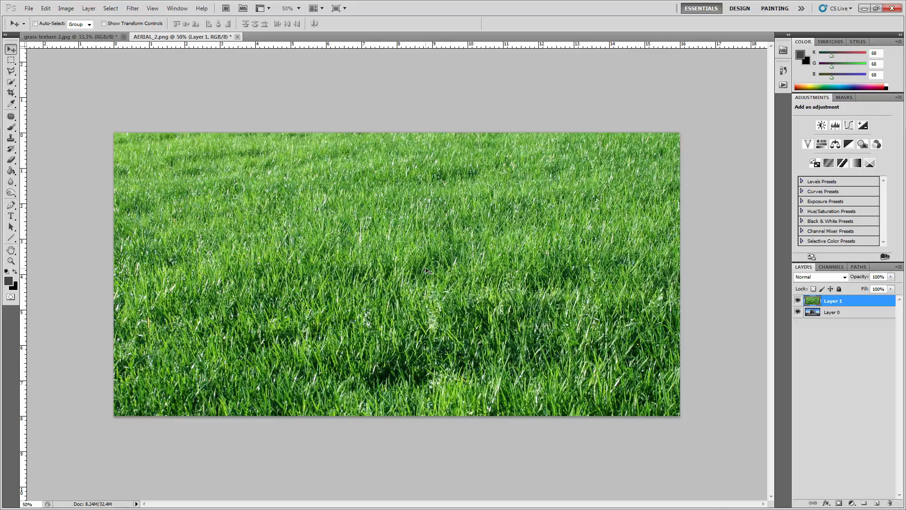
# Scale the grass layer proportionally to about 22.7% and place it over the ground at the render's right edge, just below the horizon
pyautogui.hotkey('ctrl', 't')
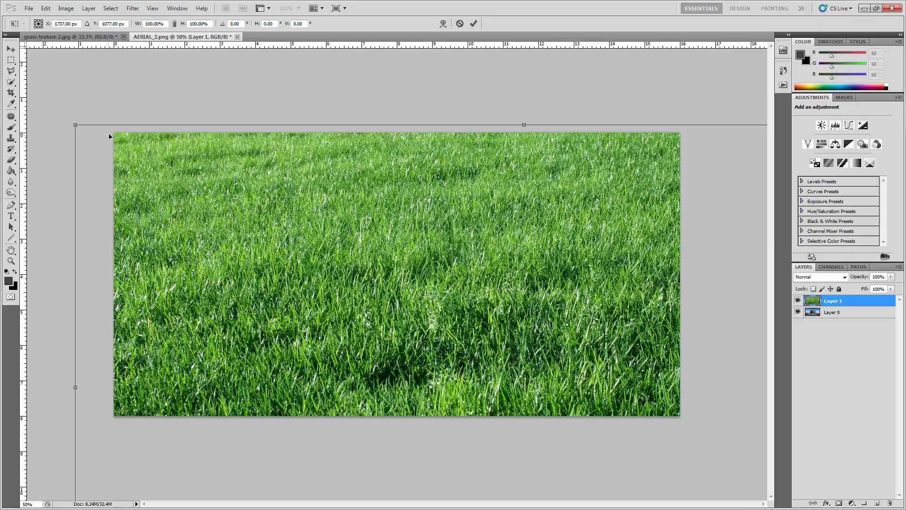
pyautogui.moveTo(74, 124); pyautogui.dragTo(450, 375)
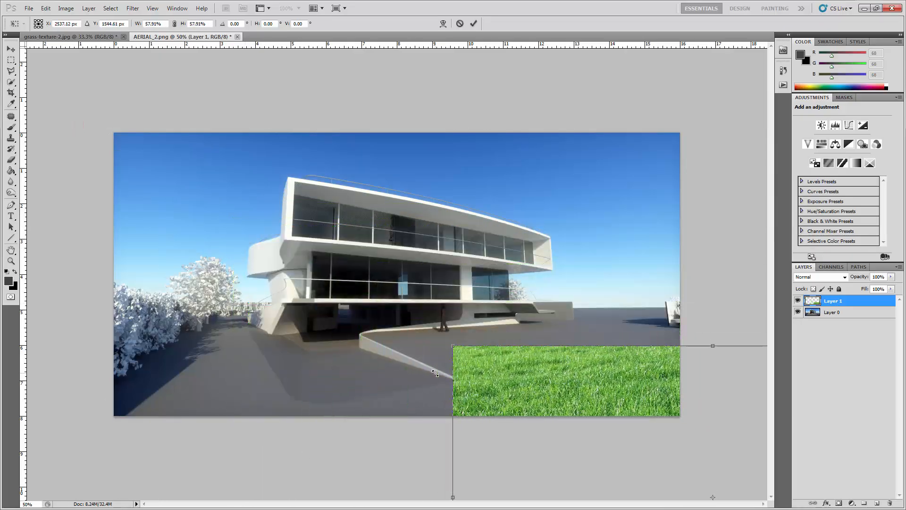
pyautogui.moveTo(545, 388); pyautogui.dragTo(355, 244)
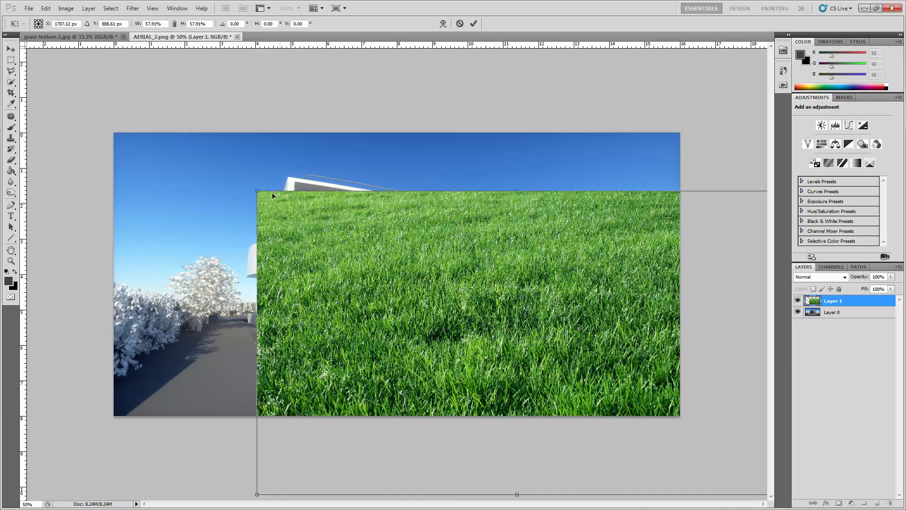
pyautogui.moveTo(254, 191); pyautogui.dragTo(402, 305)
pyautogui.moveTo(503, 340); pyautogui.dragTo(496, 397)
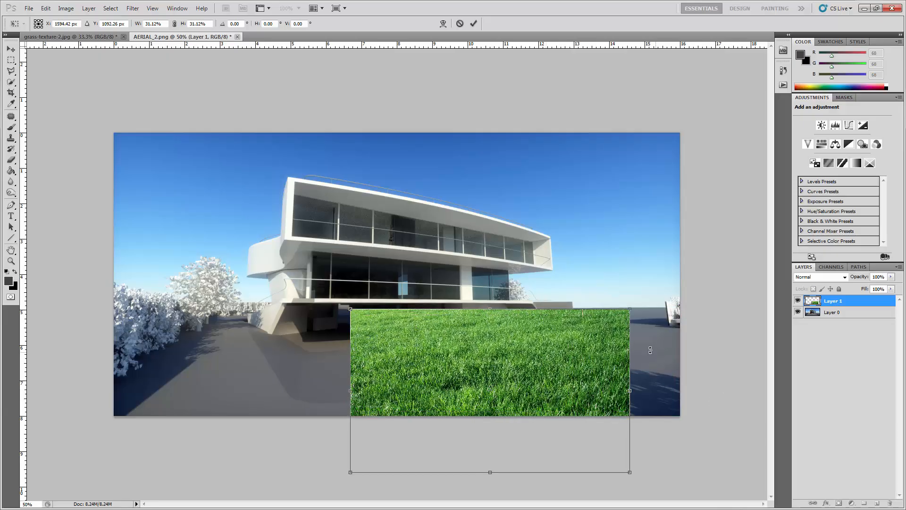
pyautogui.moveTo(605, 335); pyautogui.dragTo(657, 331)
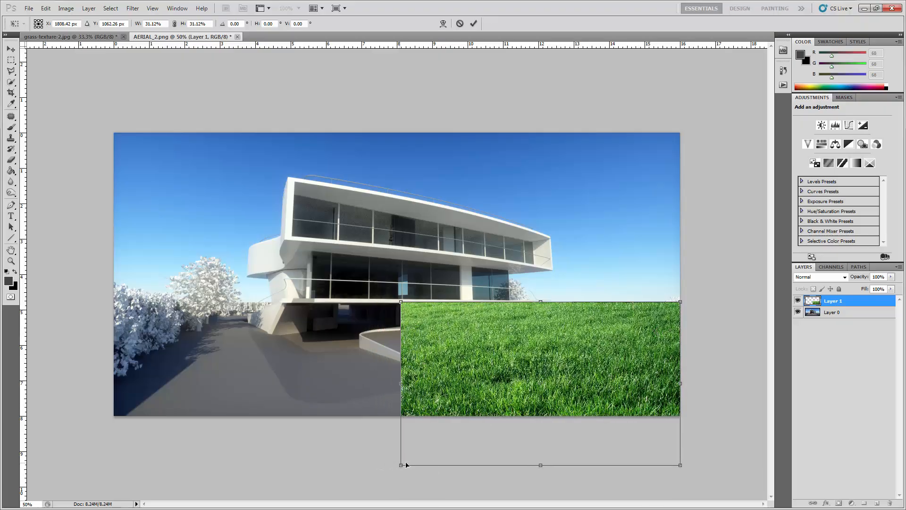
pyautogui.moveTo(401, 465); pyautogui.dragTo(486, 441)
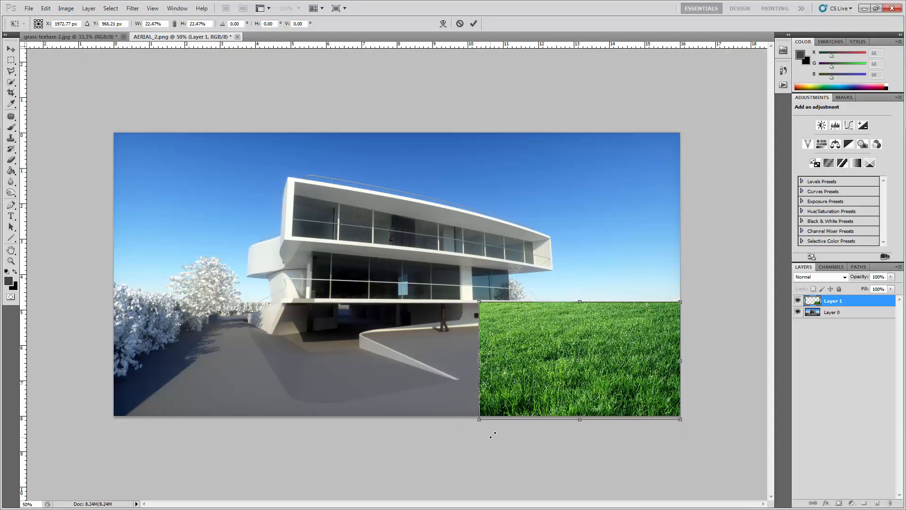
pyautogui.moveTo(492, 434); pyautogui.dragTo(487, 437)
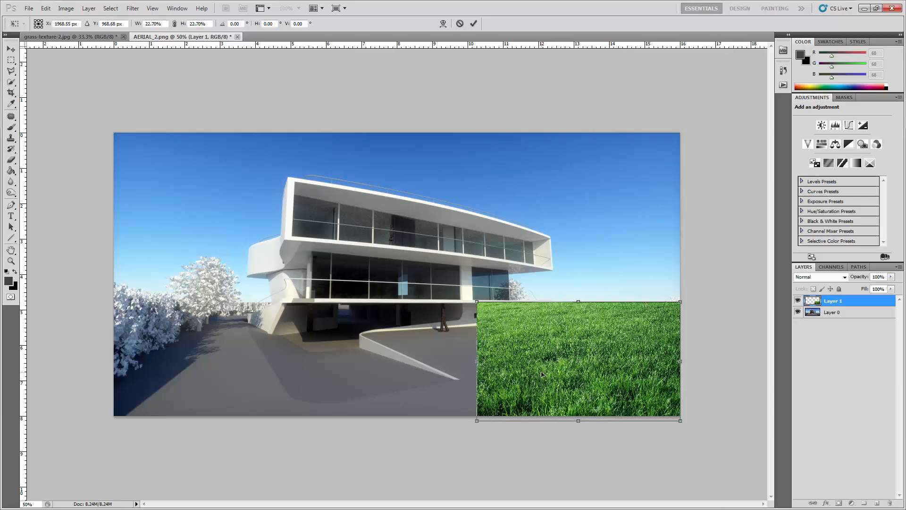
pyautogui.press('Return')
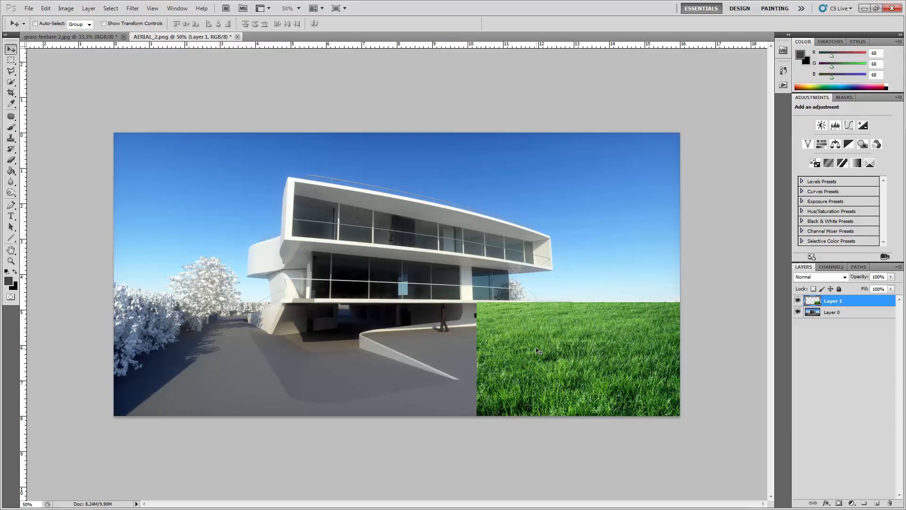
pyautogui.moveTo(556, 347)
pyautogui.mouseDown()
pyautogui.moveTo(545, 366)
pyautogui.moveTo(554, 343)
pyautogui.moveTo(553, 350)
pyautogui.mouseUp()
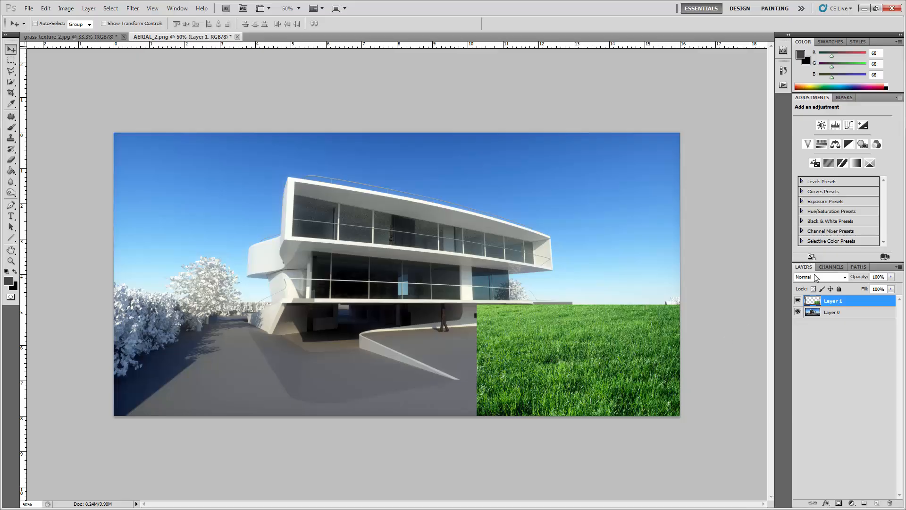
# Duplicate the grass layer and place the copy directly beside the original's left edge, level with it
pyautogui.rightClick(834, 301)
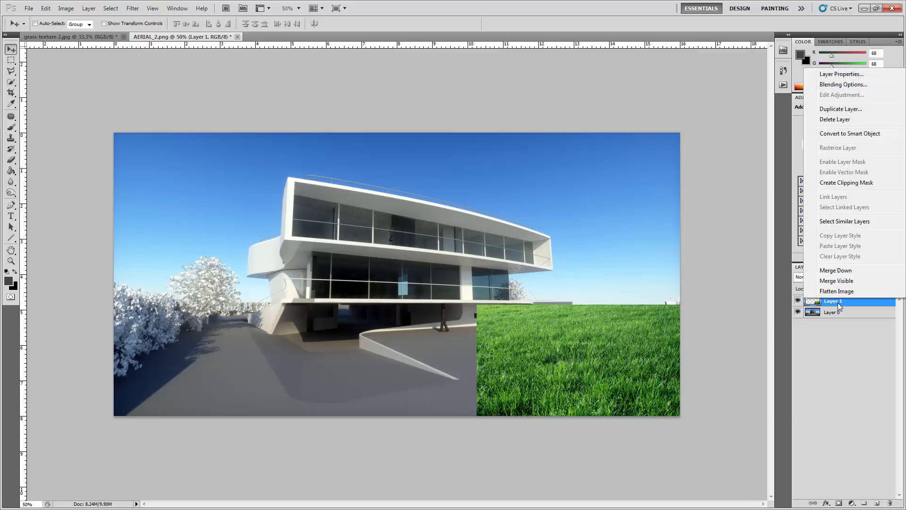
pyautogui.click(839, 108)
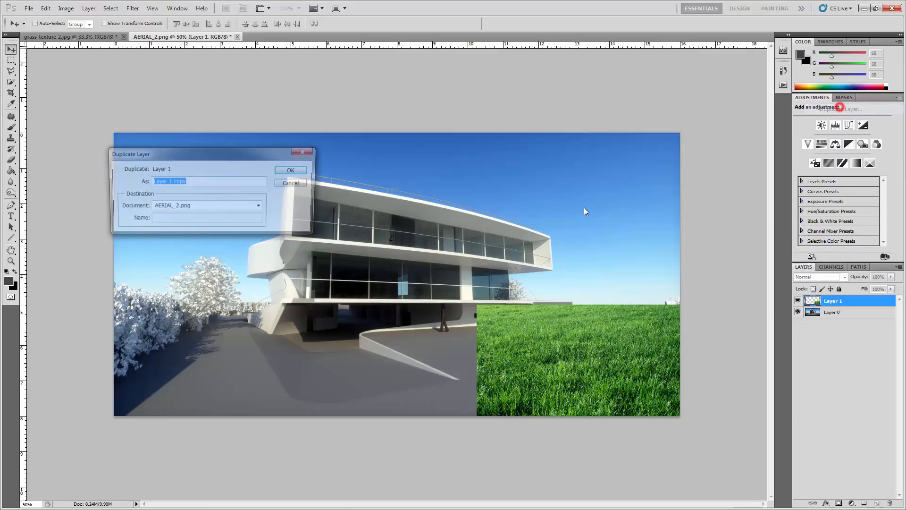
pyautogui.click(292, 171)
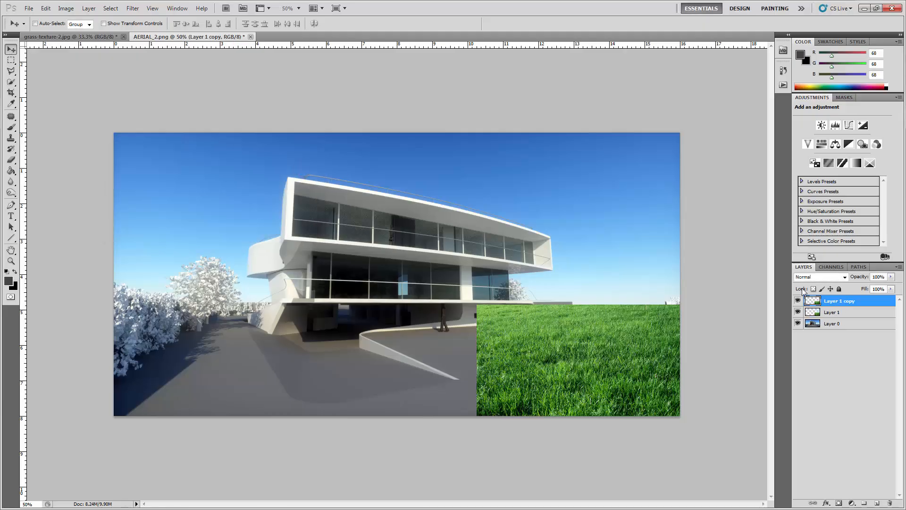
pyautogui.moveTo(590, 361); pyautogui.dragTo(386, 363)
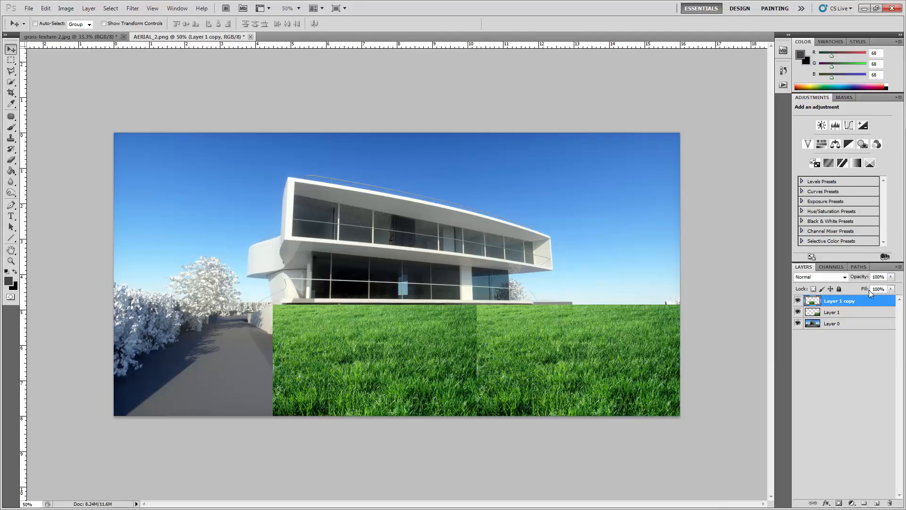
# Duplicate the middle grass copy and place the new copy over the remaining bare ground at the render's left side
pyautogui.rightClick(856, 304)
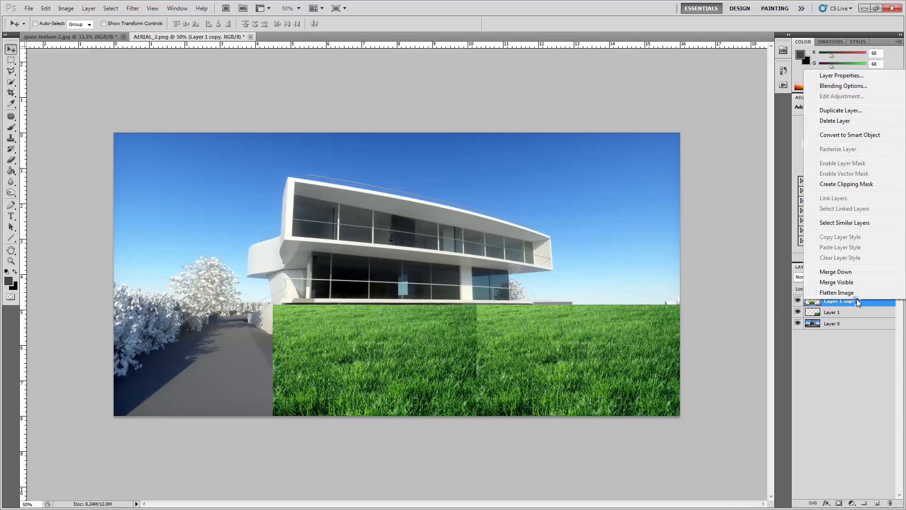
pyautogui.click(843, 110)
pyautogui.click(293, 170)
pyautogui.moveTo(370, 358); pyautogui.dragTo(165, 359)
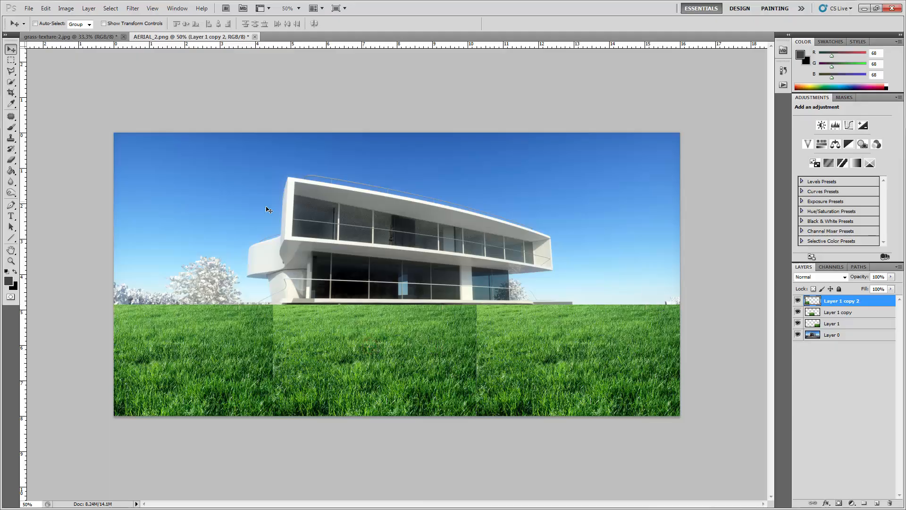
# Flip the leftmost grass copy horizontally
pyautogui.click(45, 8)
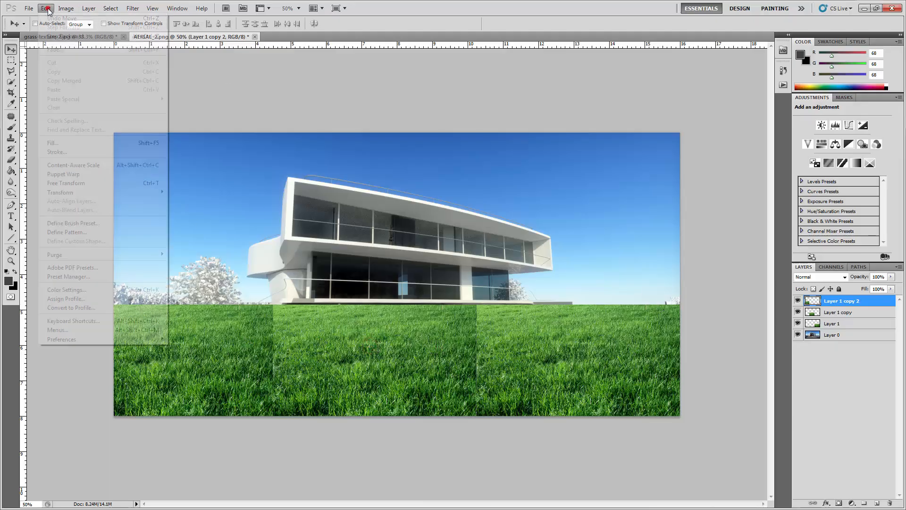
pyautogui.moveTo(65, 7)
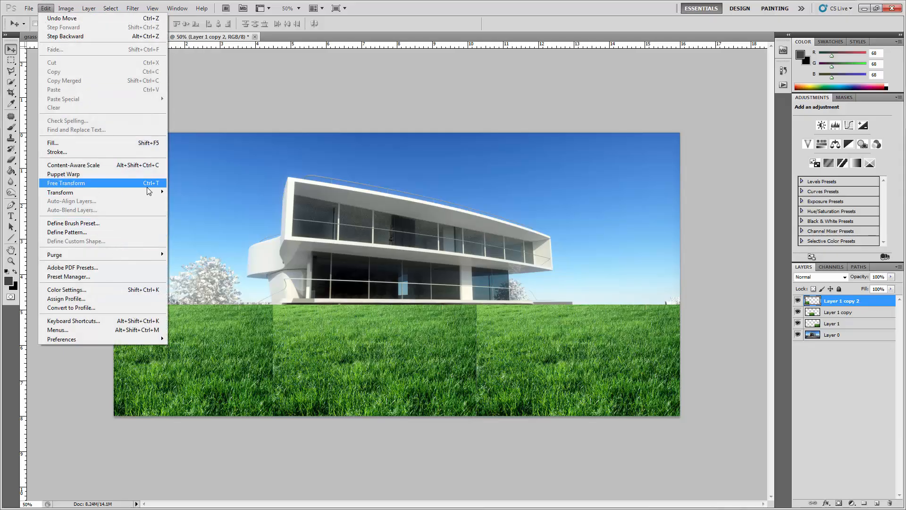
pyautogui.moveTo(146, 191)
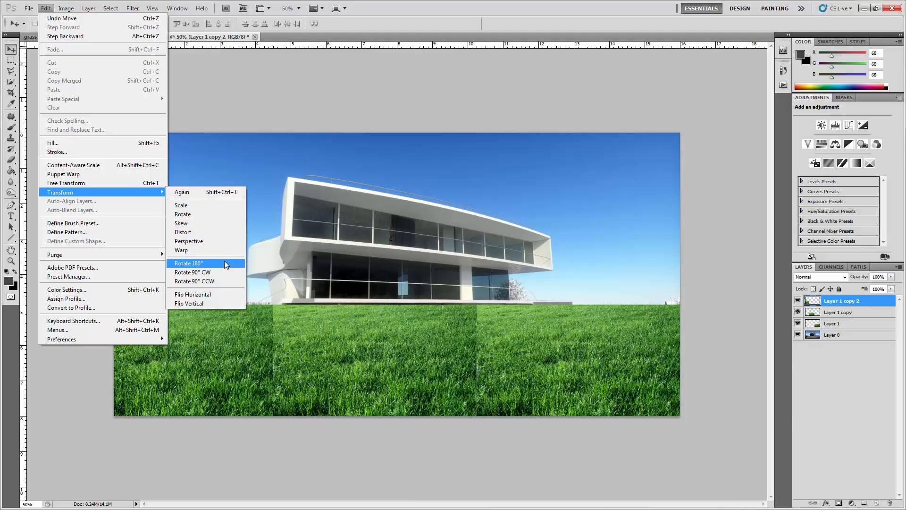
pyautogui.click(219, 294)
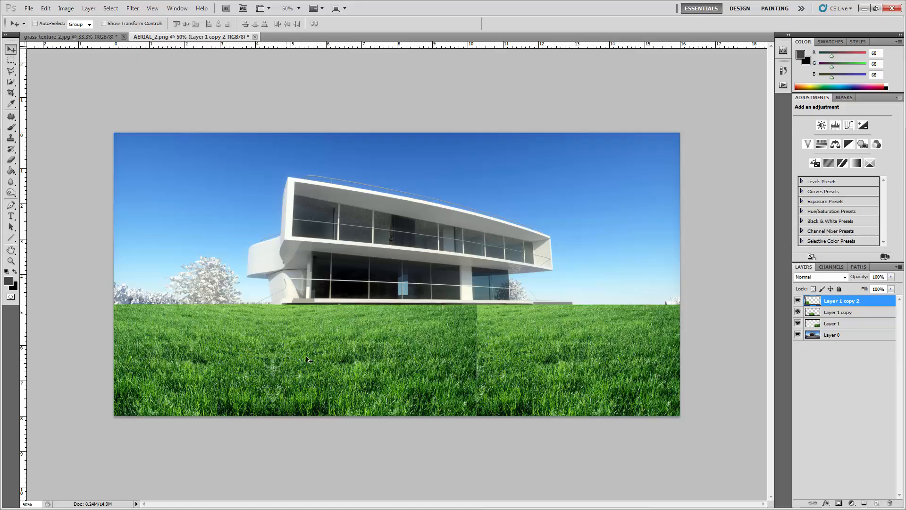
# Swap the two grass copies, moving the unflipped one to the far left and fitting the flipped one against the original grass
pyautogui.moveTo(236, 341); pyautogui.dragTo(384, 314)
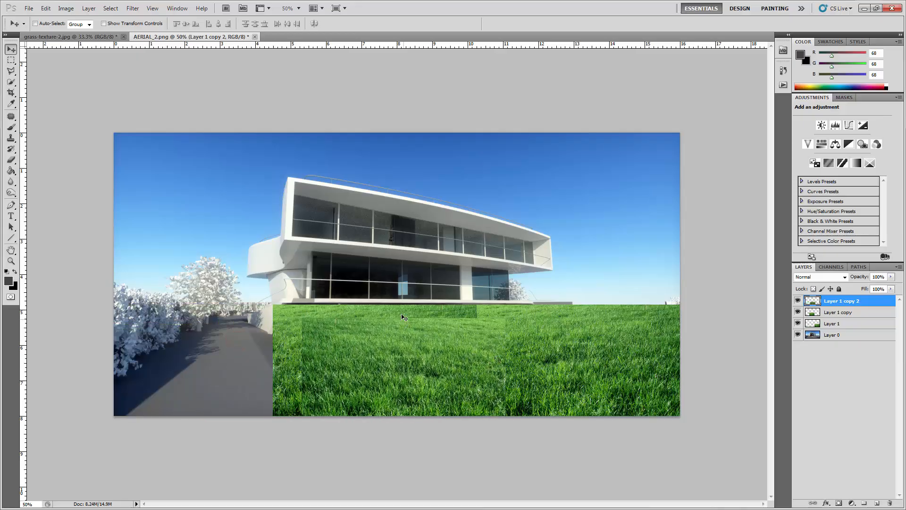
pyautogui.rightClick(402, 314)
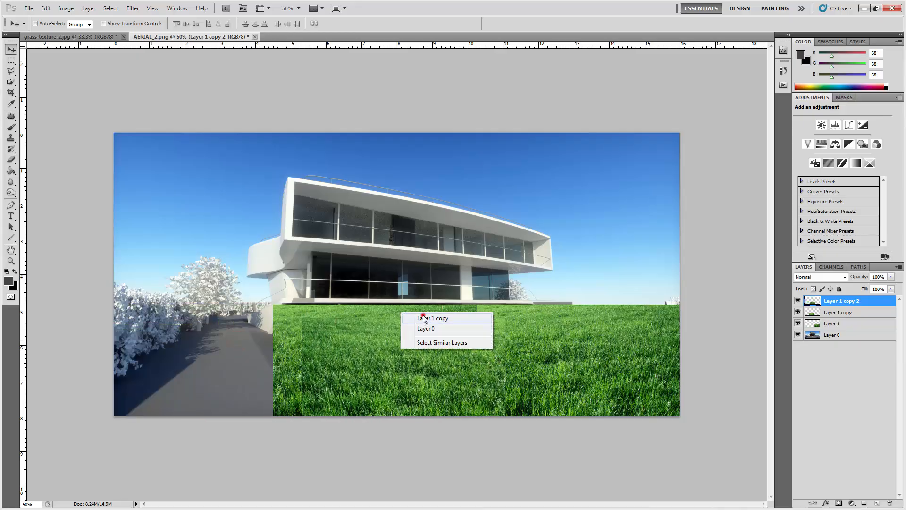
pyautogui.click(424, 318)
pyautogui.moveTo(415, 317); pyautogui.dragTo(111, 330)
pyautogui.moveTo(405, 364); pyautogui.dragTo(350, 350)
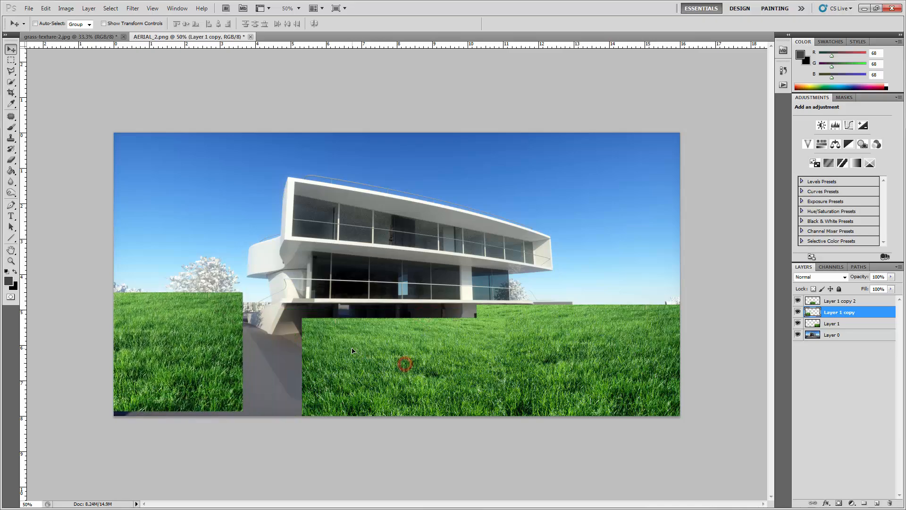
pyautogui.rightClick(432, 351)
pyautogui.click(443, 356)
pyautogui.moveTo(456, 354); pyautogui.dragTo(428, 342)
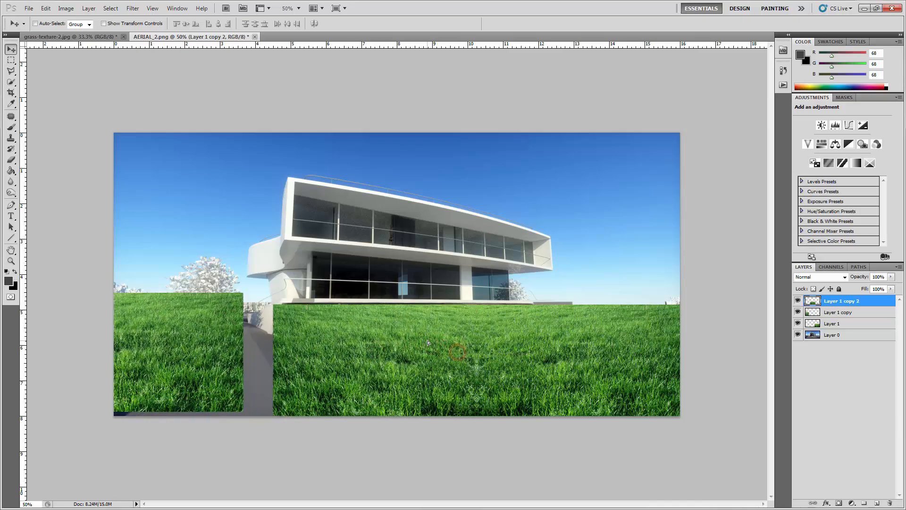
# Move the unflipped grass copy against the flipped middle copy, closing the gap and aligning their upper edges at the horizon
pyautogui.rightClick(222, 329)
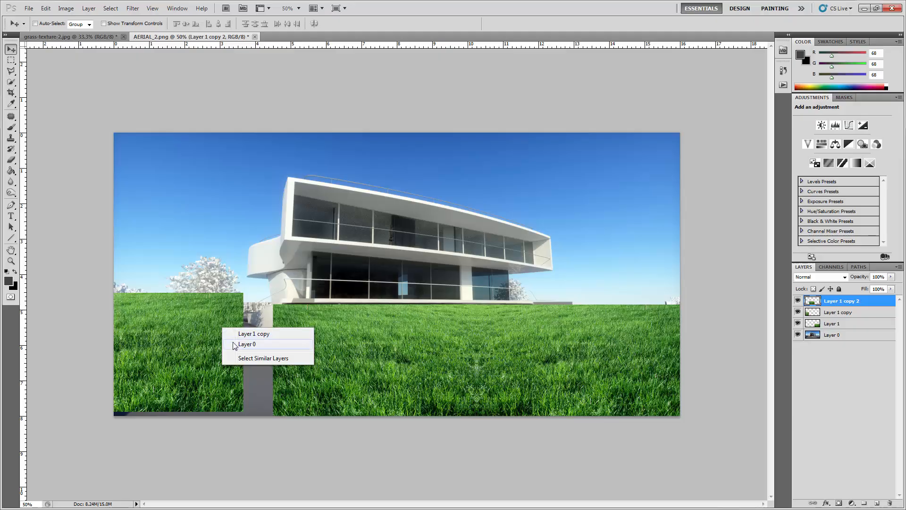
pyautogui.click(203, 333)
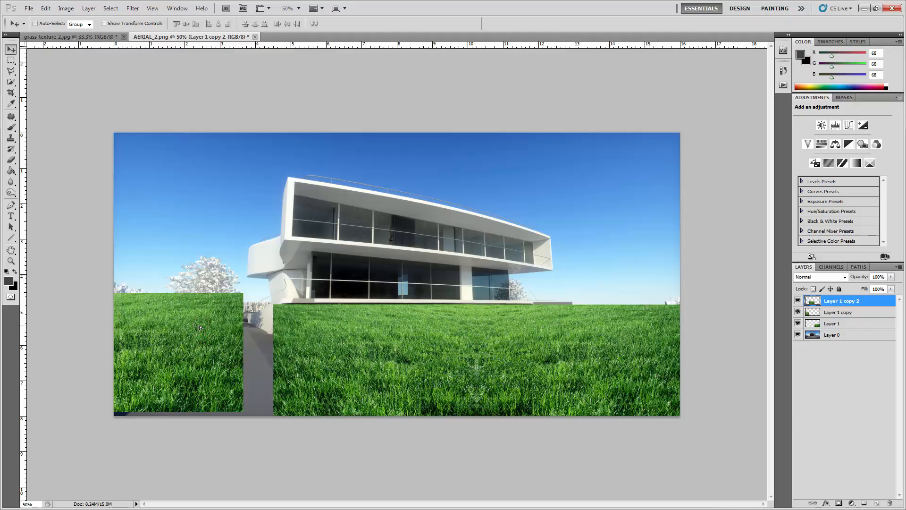
pyautogui.click(834, 312)
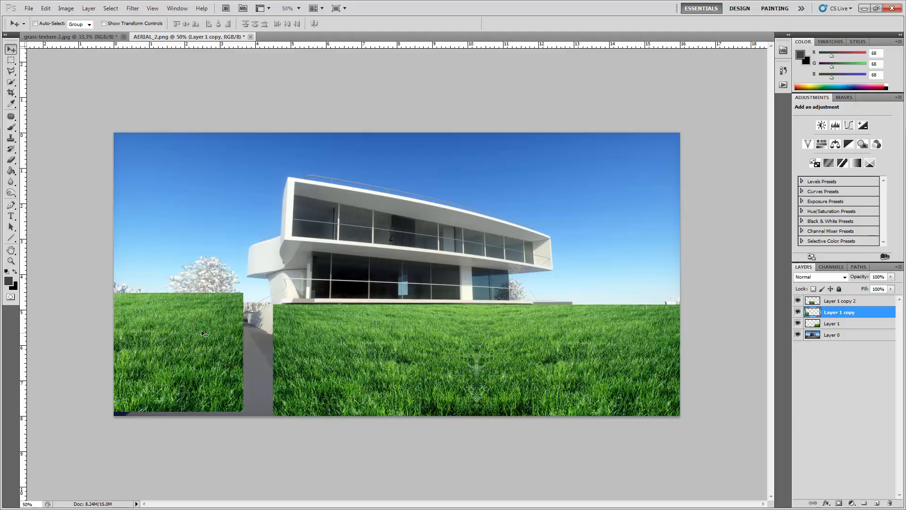
pyautogui.moveTo(200, 334); pyautogui.dragTo(231, 345)
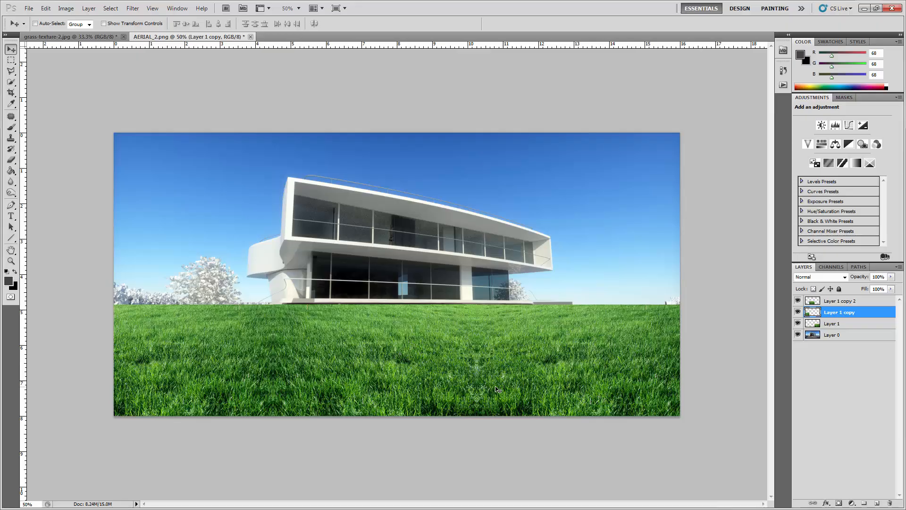
# Merge the original grass layer and its two copies into a single layer, leaving the render layer separate
pyautogui.click(836, 301)
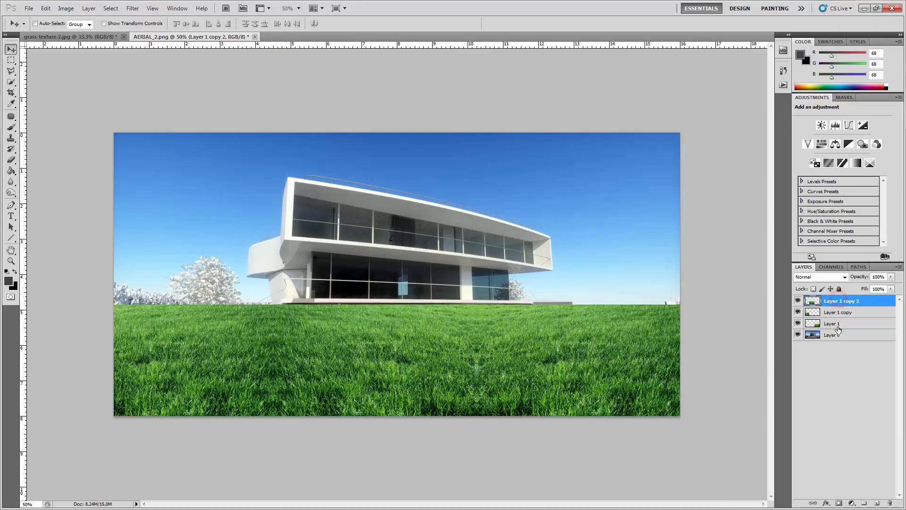
pyautogui.keyDown('shift'); pyautogui.click(839, 324); pyautogui.keyUp('shift')
pyautogui.click(845, 345)
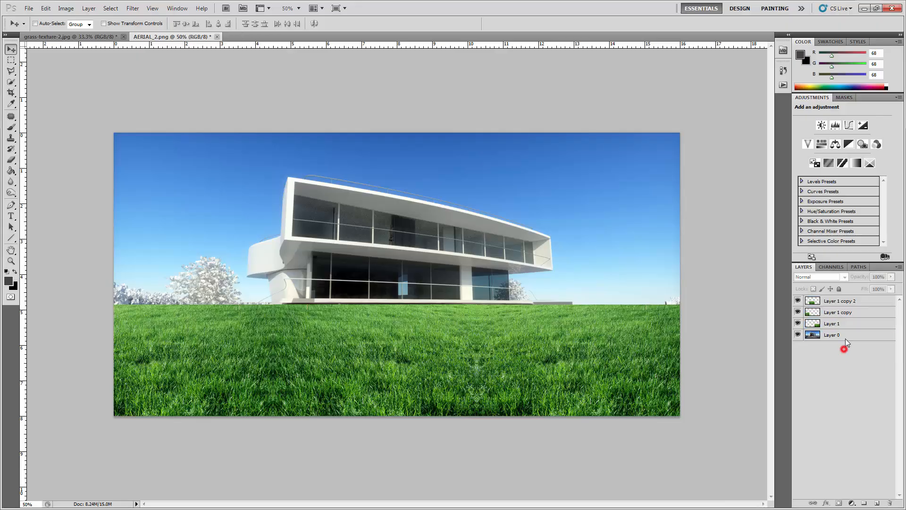
pyautogui.click(842, 301)
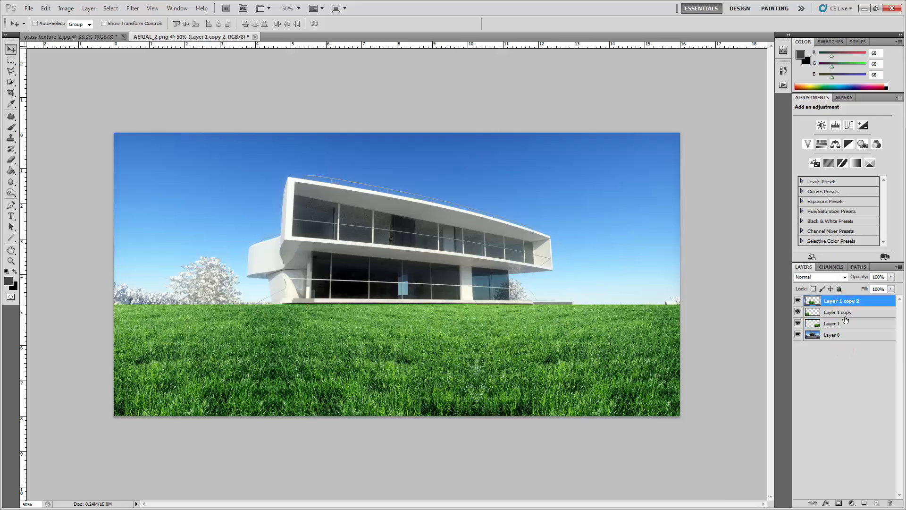
pyautogui.keyDown('shift'); pyautogui.click(844, 326); pyautogui.keyUp('shift')
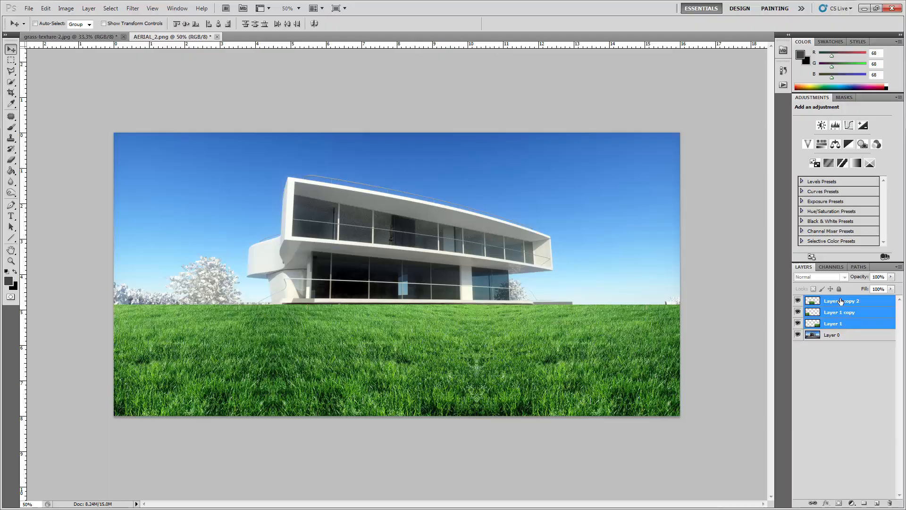
pyautogui.rightClick(840, 314)
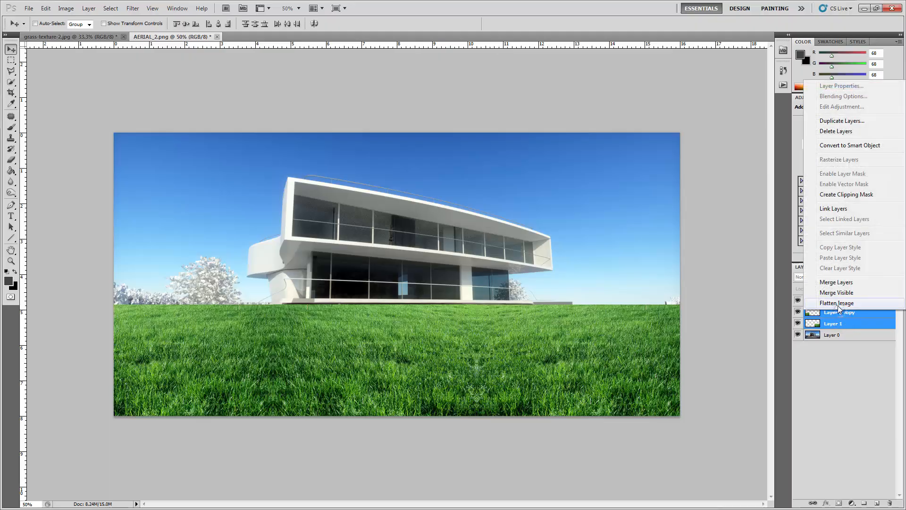
pyautogui.click(832, 283)
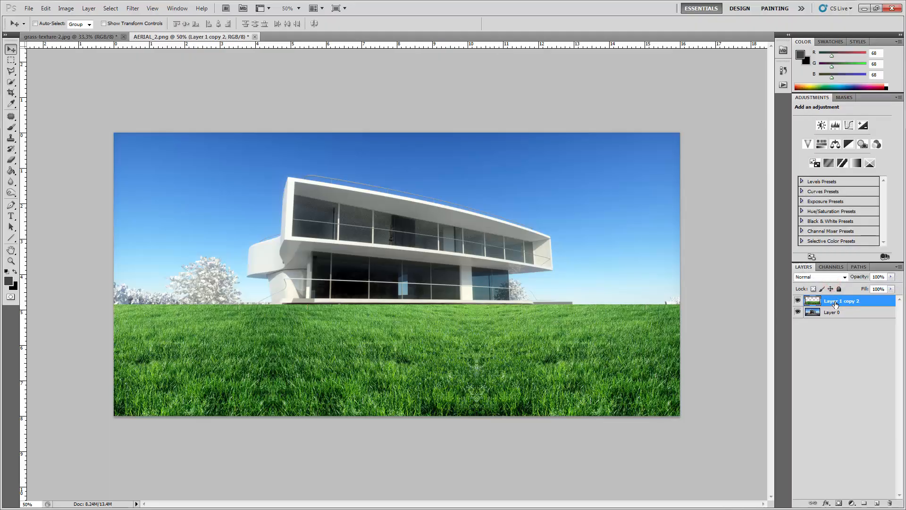
# Rename the merged grass layer as Grass and deselect it
pyautogui.doubleClick(838, 301)
pyautogui.write('Grass')
pyautogui.press('Return')
pyautogui.click(857, 325)
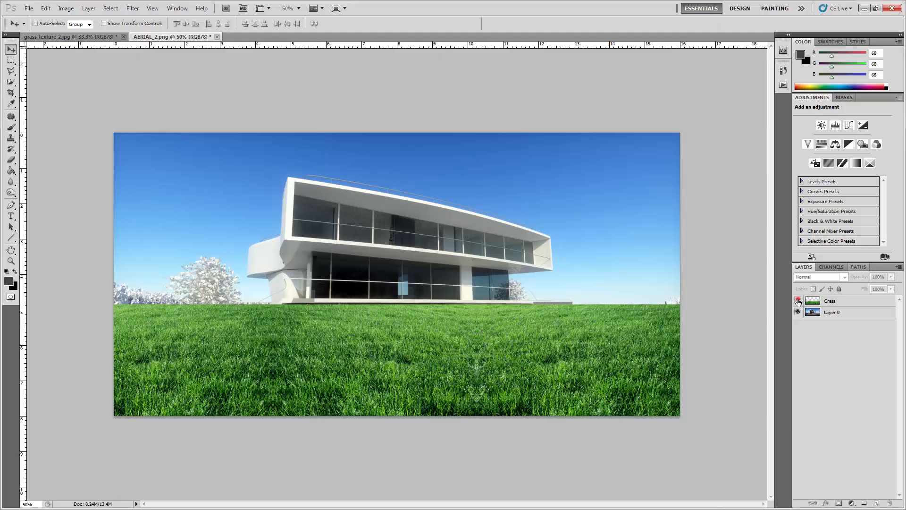
# Toggle the Grass layer's visibility to compare the render with and without grass, ending with the layer shown
pyautogui.click(798, 301)
pyautogui.click(797, 300)
pyautogui.click(797, 300)
pyautogui.click(798, 301)
pyautogui.click(797, 300)
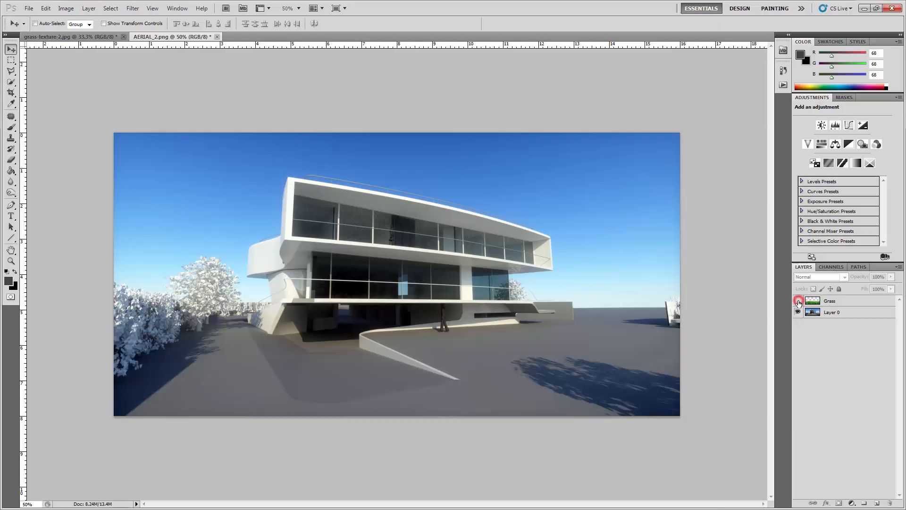
pyautogui.click(797, 300)
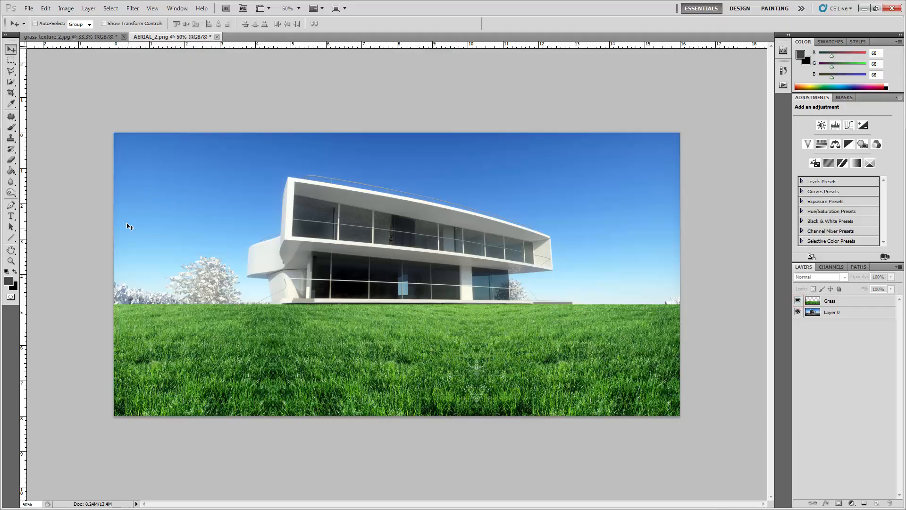
# Activate the Clone Stamp tool and make Grass the active layer for retouching
pyautogui.click(11, 138)
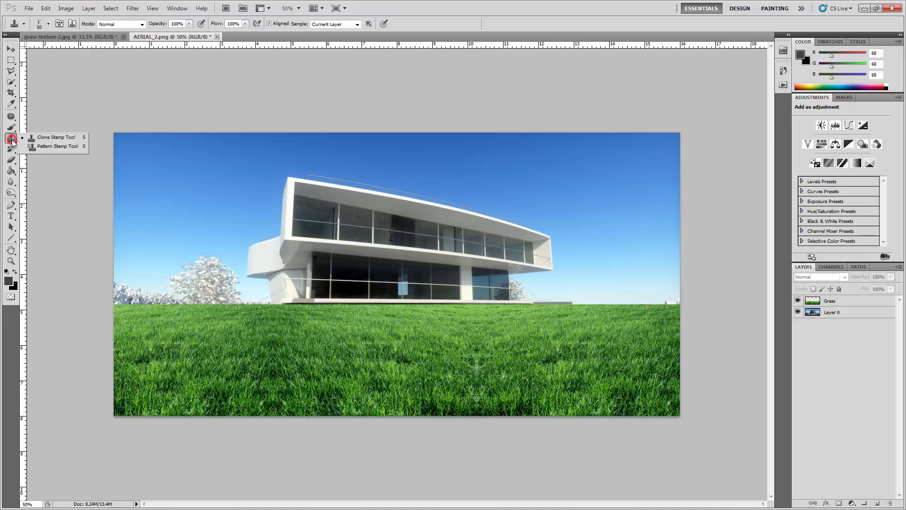
pyautogui.click(69, 140)
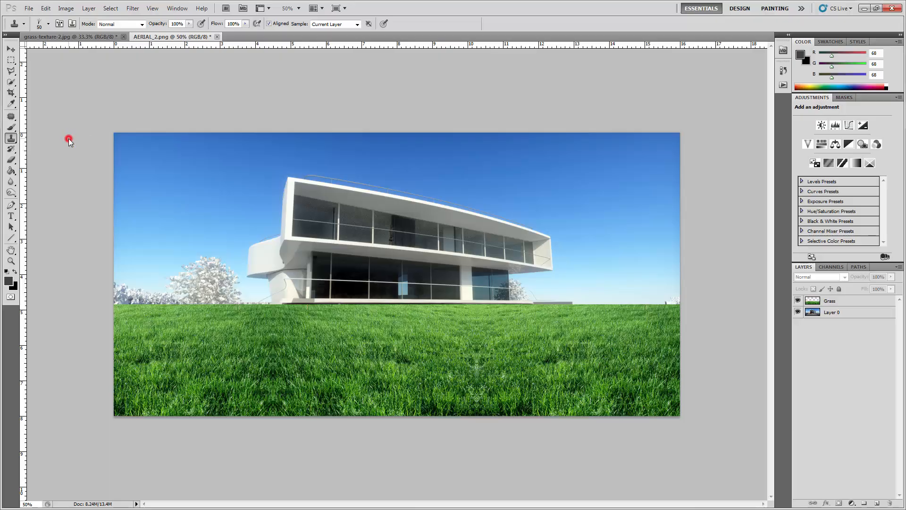
pyautogui.click(254, 160)
pyautogui.click(858, 299)
pyautogui.click(859, 303)
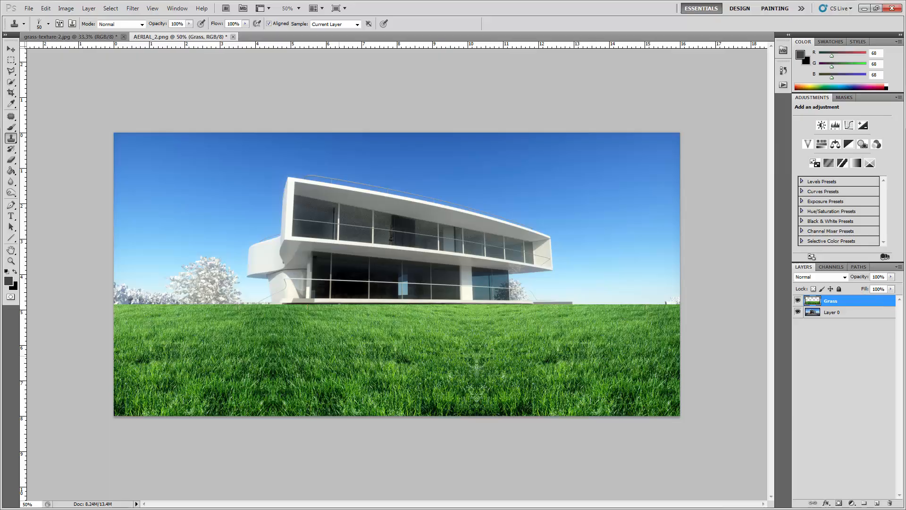
# Choose the 134 px grass-shaped brush tip for cloning and reduce its size to about 58 px
pyautogui.click(49, 23)
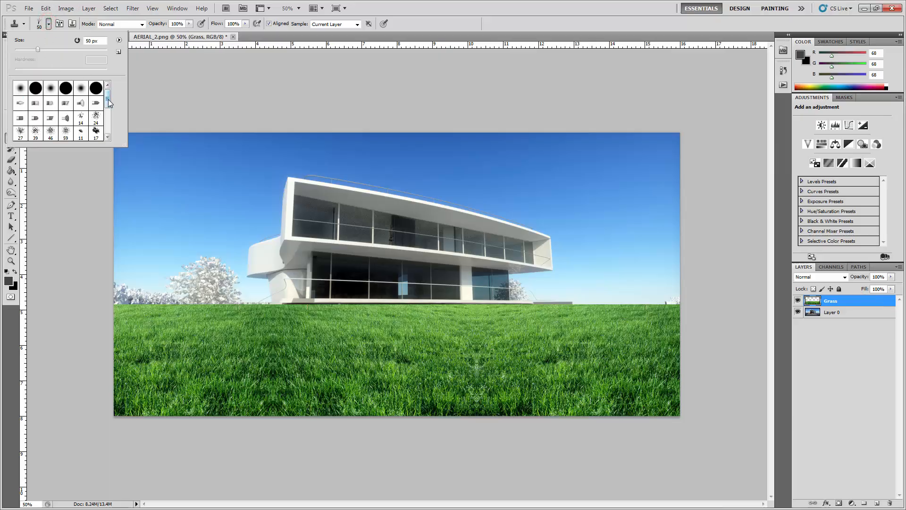
pyautogui.moveTo(125, 145); pyautogui.dragTo(169, 223)
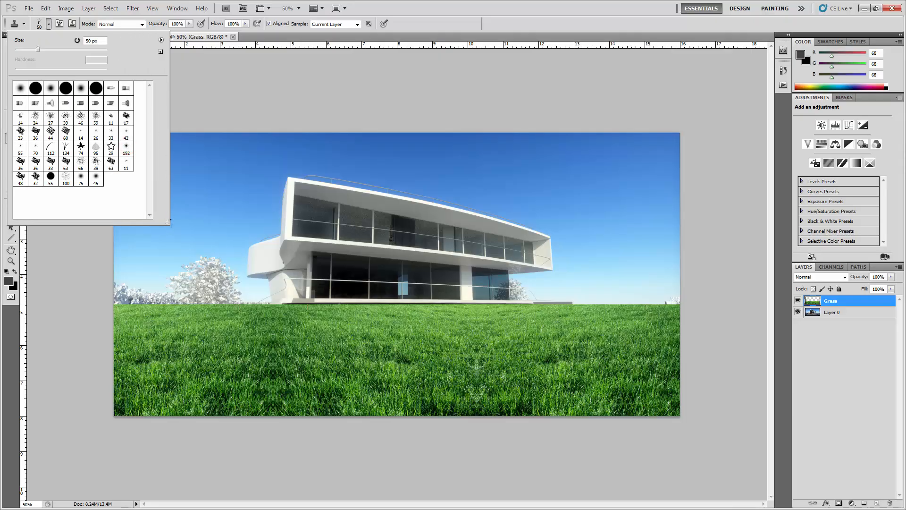
pyautogui.moveTo(168, 222); pyautogui.dragTo(170, 225)
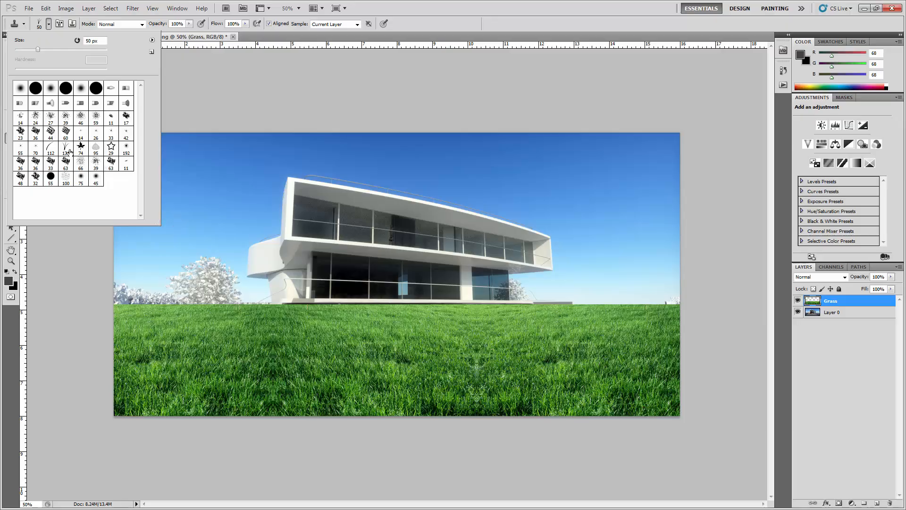
pyautogui.click(66, 148)
pyautogui.click(62, 148)
pyautogui.click(53, 148)
pyautogui.click(66, 150)
pyautogui.click(51, 148)
pyautogui.click(67, 151)
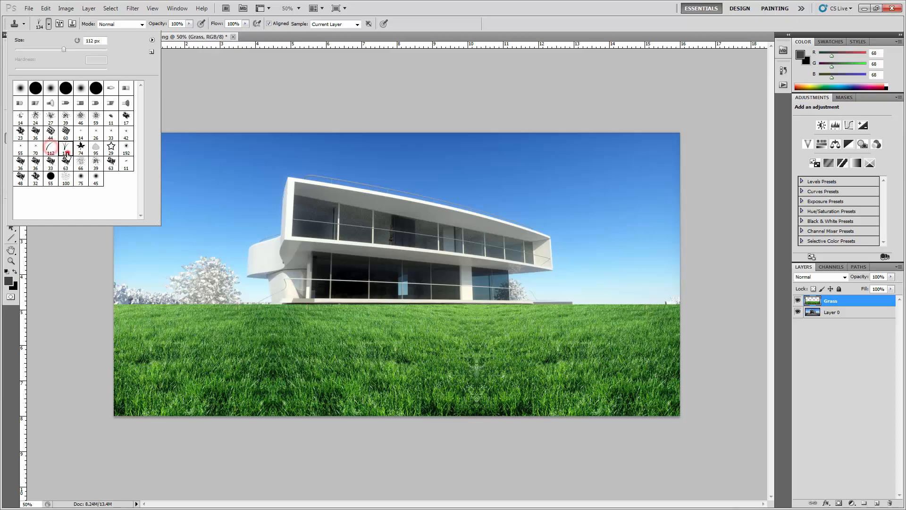
pyautogui.click(52, 149)
pyautogui.click(66, 148)
pyautogui.moveTo(49, 51); pyautogui.dragTo(42, 52)
pyautogui.click(284, 37)
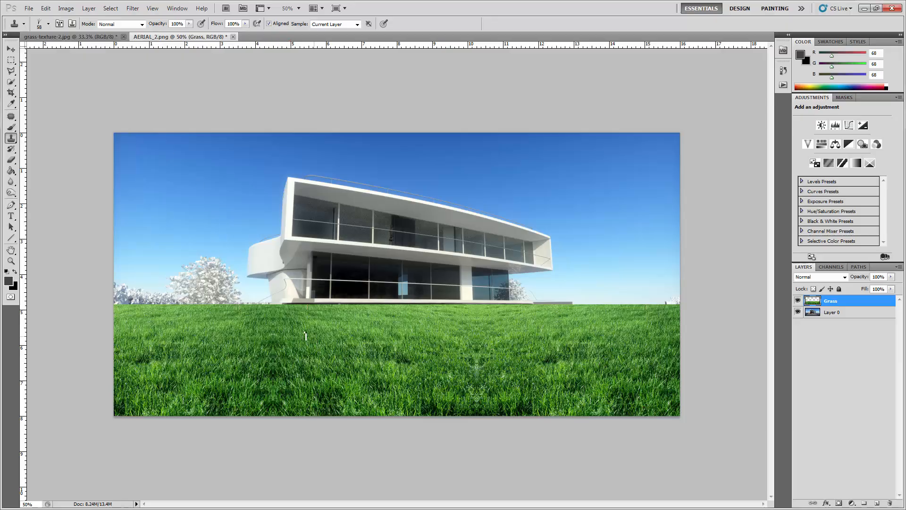
# Enlarge the brush slightly and clone lighter grass over the dark mirrored patch below the building's left end
pyautogui.press(']')
pyautogui.click(386, 90)
pyautogui.keyDown('alt'); pyautogui.click(202, 315); pyautogui.keyUp('alt')
pyautogui.click(239, 321)
pyautogui.click(250, 324)
pyautogui.click(269, 314)
pyautogui.click(283, 321)
pyautogui.click(261, 335)
pyautogui.moveTo(245, 345)
pyautogui.mouseDown()
pyautogui.moveTo(290, 347)
pyautogui.moveTo(232, 346)
pyautogui.moveTo(254, 355)
pyautogui.moveTo(228, 350)
pyautogui.mouseUp()
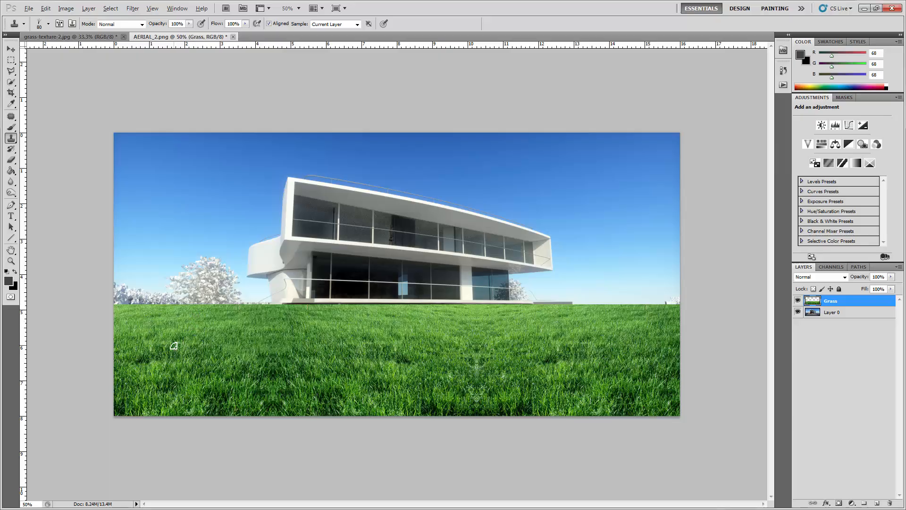
# Sample light grass near the horizon and clone it over the dark clumps at the lawn's far left
pyautogui.press('alt')
pyautogui.keyDown('alt'); pyautogui.click(201, 321); pyautogui.keyUp('alt')
pyautogui.click(169, 333)
pyautogui.click(182, 342)
pyautogui.click(161, 350)
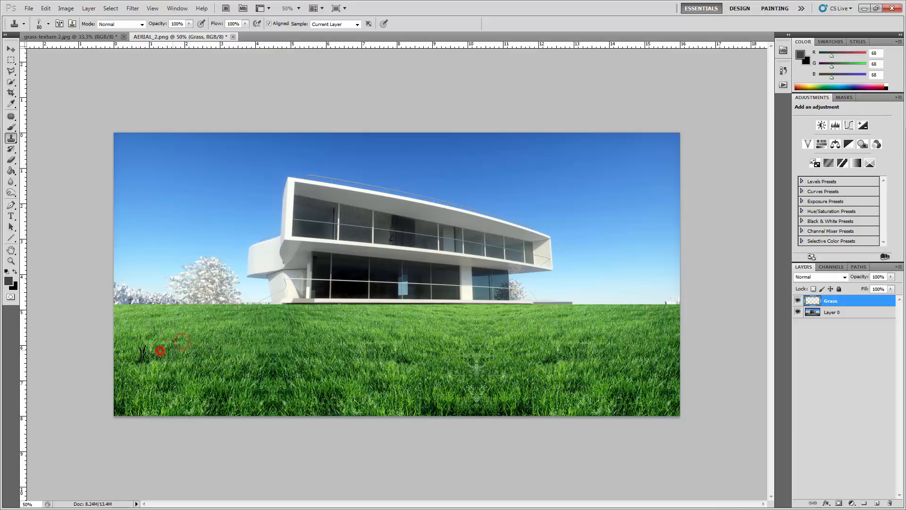
pyautogui.click(138, 352)
pyautogui.click(140, 364)
pyautogui.click(176, 358)
pyautogui.click(215, 353)
# Clone grass across the middle band of the lawn below the building's left end to break up repetition
pyautogui.click(236, 319)
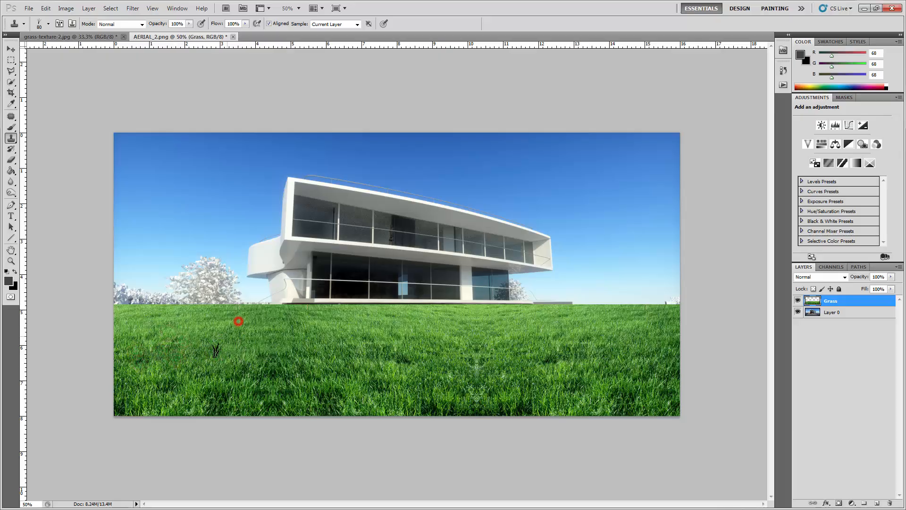
pyautogui.click(215, 353)
pyautogui.click(239, 364)
pyautogui.click(269, 355)
pyautogui.click(287, 359)
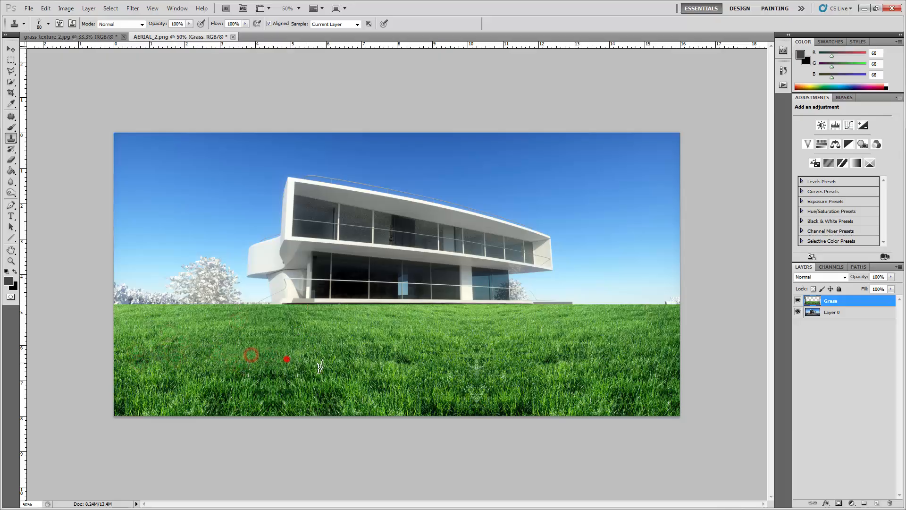
# Clone grass from near the horizon over the repeating clumps just left of the lawn's centre
pyautogui.click(318, 314)
pyautogui.click(312, 342)
pyautogui.click(319, 349)
pyautogui.click(352, 344)
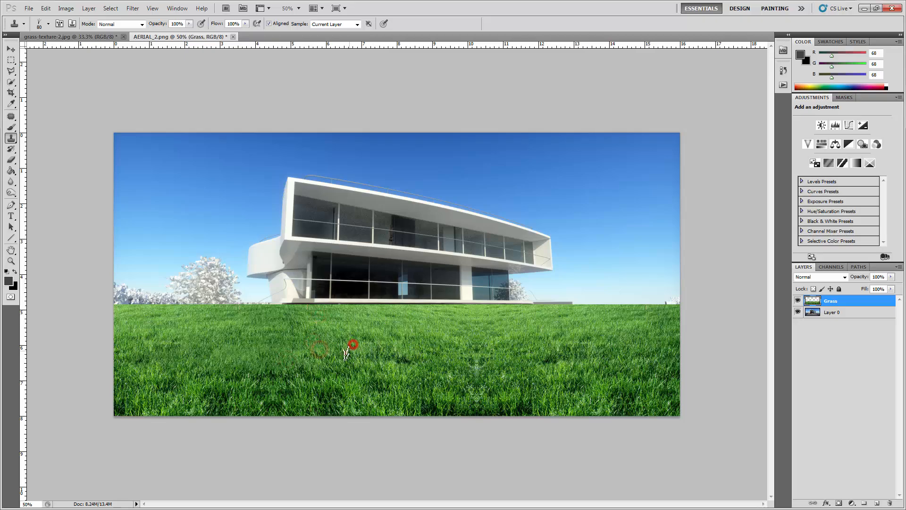
pyautogui.click(344, 354)
pyautogui.click(330, 363)
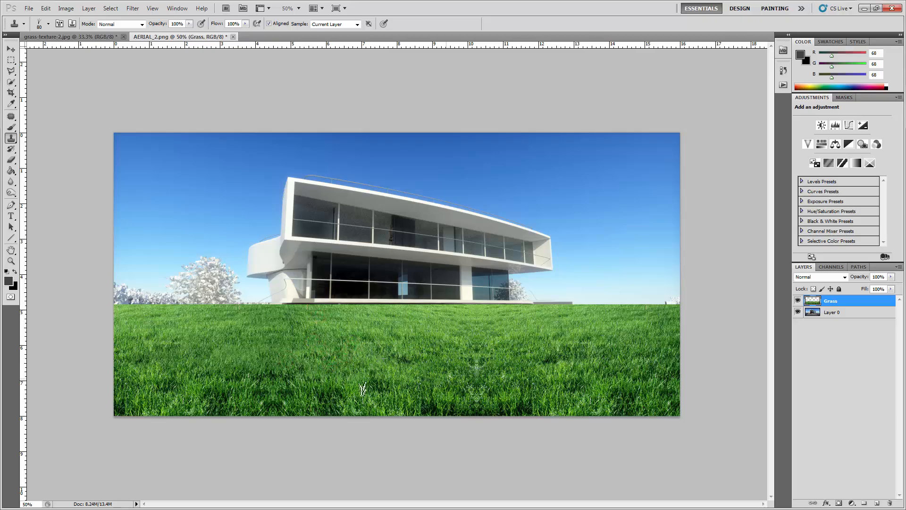
# Clone lighter grass over the dark clumps in the lawn's lower left foreground
pyautogui.click(294, 328)
pyautogui.click(264, 372)
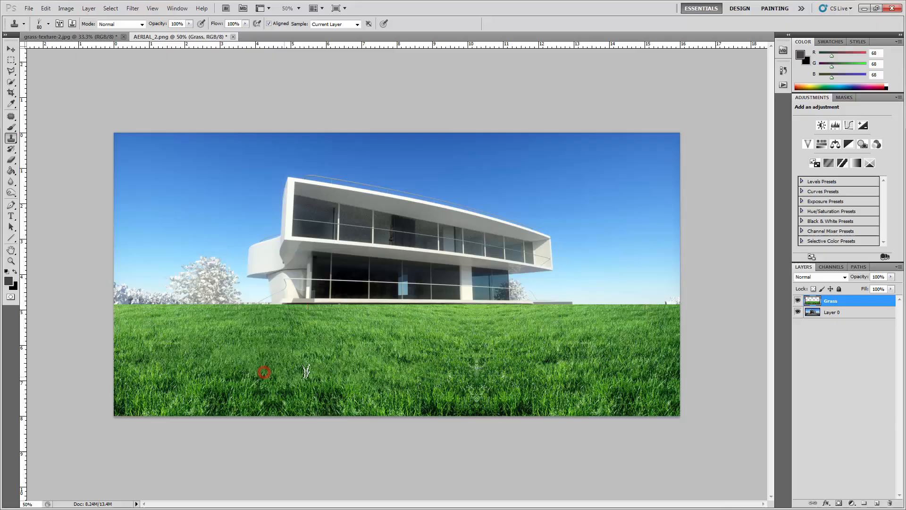
pyautogui.click(255, 378)
pyautogui.click(237, 378)
pyautogui.click(186, 387)
pyautogui.click(225, 396)
pyautogui.click(185, 395)
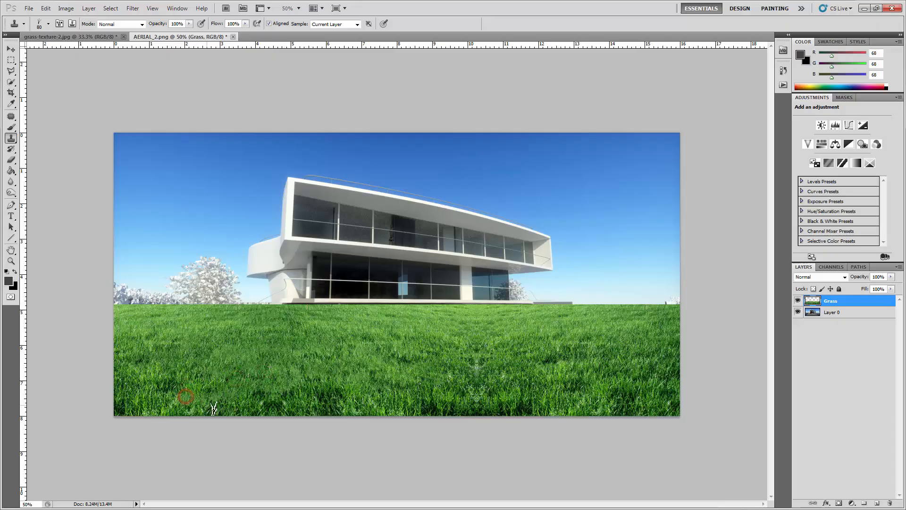
# Clone grass from near the horizon over the repeating patches across the right half of the mid lawn
pyautogui.click(381, 360)
pyautogui.click(456, 318)
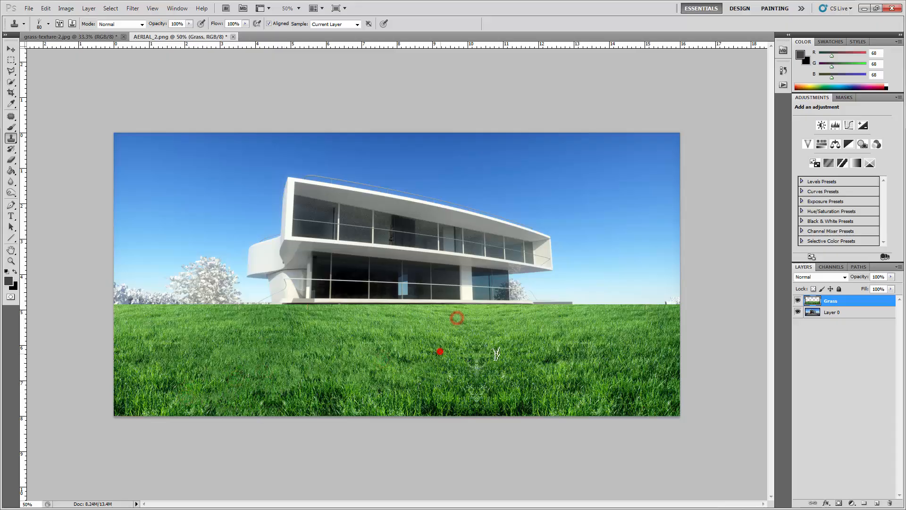
pyautogui.click(560, 324)
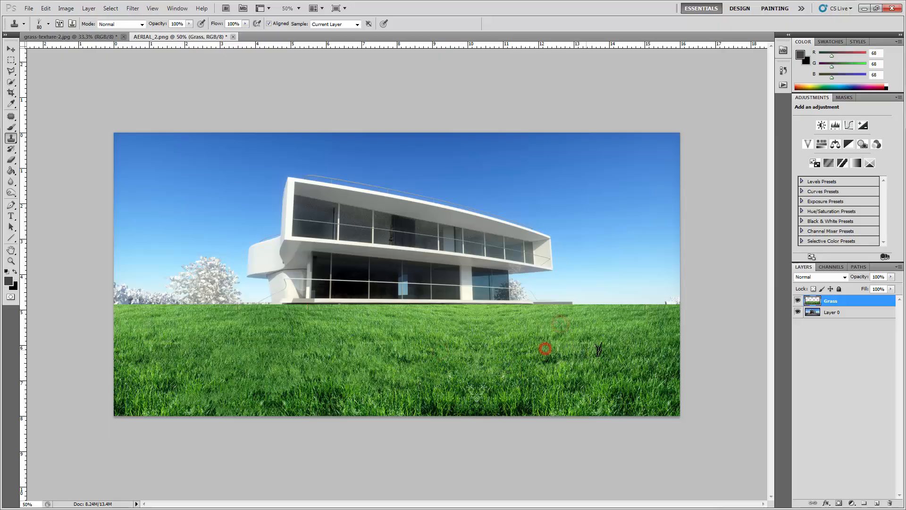
pyautogui.click(646, 325)
pyautogui.click(661, 357)
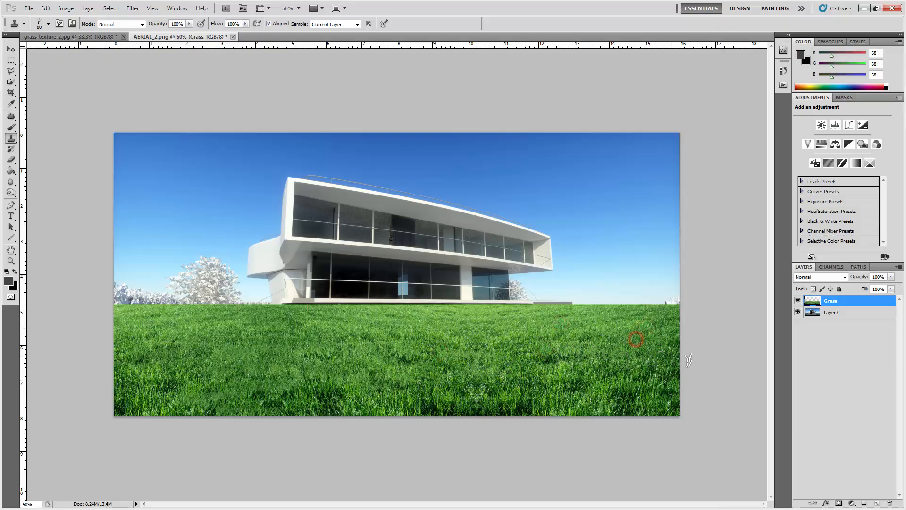
pyautogui.click(641, 351)
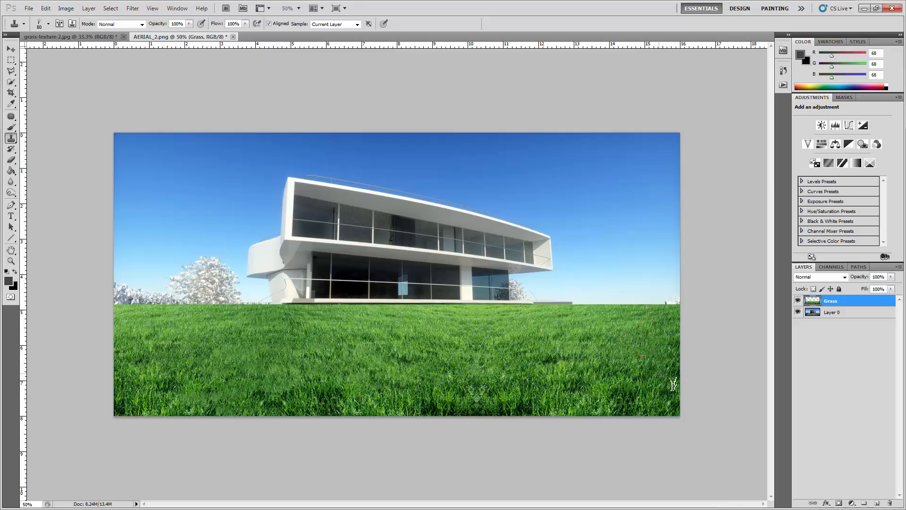
# Sample grass on the lawn's right side and clone it down into the foreground right of the centre
pyautogui.keyDown('alt'); pyautogui.click(609, 325); pyautogui.keyUp('alt')
pyautogui.click(568, 351)
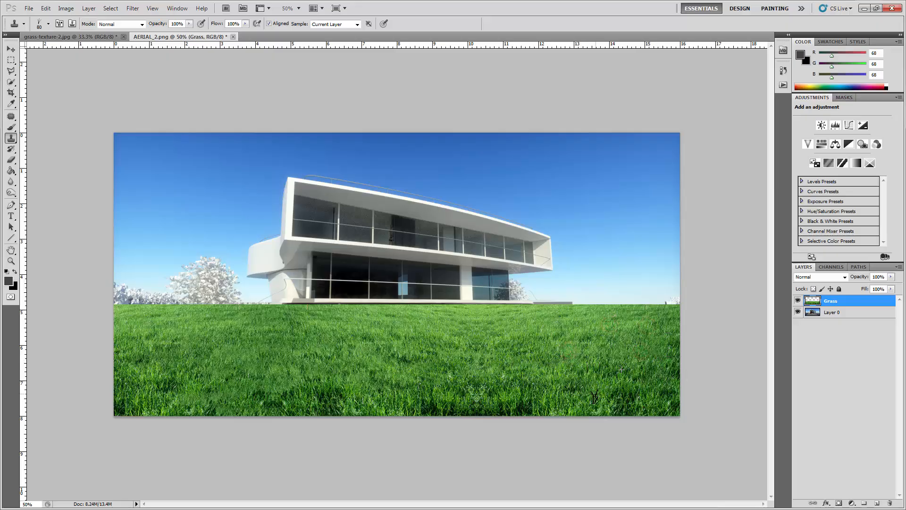
pyautogui.click(584, 334)
pyautogui.moveTo(520, 379); pyautogui.dragTo(514, 407)
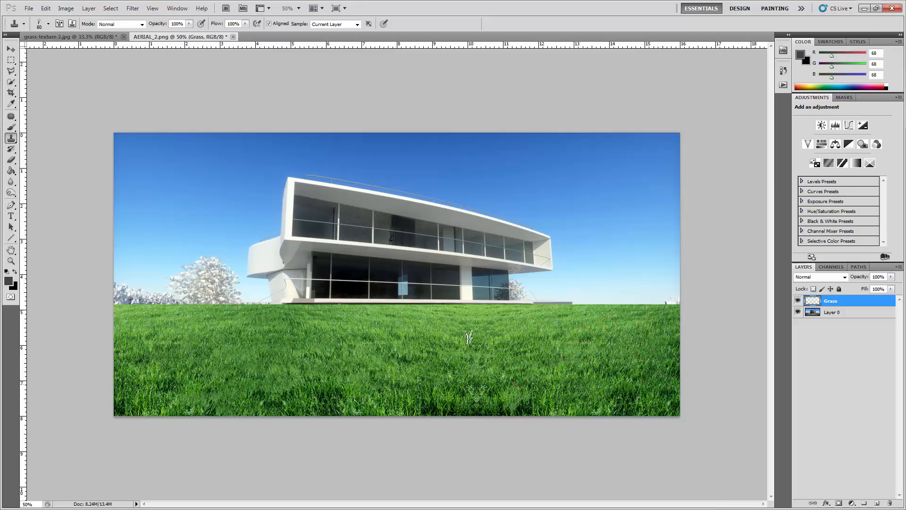
# Clone sampled grass over the mirrored seam right of the lawn's centre and along the lower right foreground
pyautogui.moveTo(474, 331); pyautogui.dragTo(477, 367)
pyautogui.click(455, 401)
pyautogui.moveTo(456, 401)
pyautogui.mouseDown()
pyautogui.moveTo(424, 406)
pyautogui.moveTo(536, 402)
pyautogui.mouseUp()
pyautogui.keyDown('alt'); pyautogui.click(497, 328); pyautogui.keyUp('alt')
pyautogui.keyDown('alt'); pyautogui.click(500, 329); pyautogui.keyUp('alt')
pyautogui.moveTo(471, 365)
pyautogui.mouseDown()
pyautogui.moveTo(487, 394)
pyautogui.moveTo(534, 380)
pyautogui.moveTo(613, 406)
pyautogui.moveTo(628, 397)
pyautogui.moveTo(666, 407)
pyautogui.mouseUp()
pyautogui.keyDown('alt'); pyautogui.click(544, 355); pyautogui.keyUp('alt')
pyautogui.keyDown('alt'); pyautogui.click(605, 360); pyautogui.keyUp('alt')
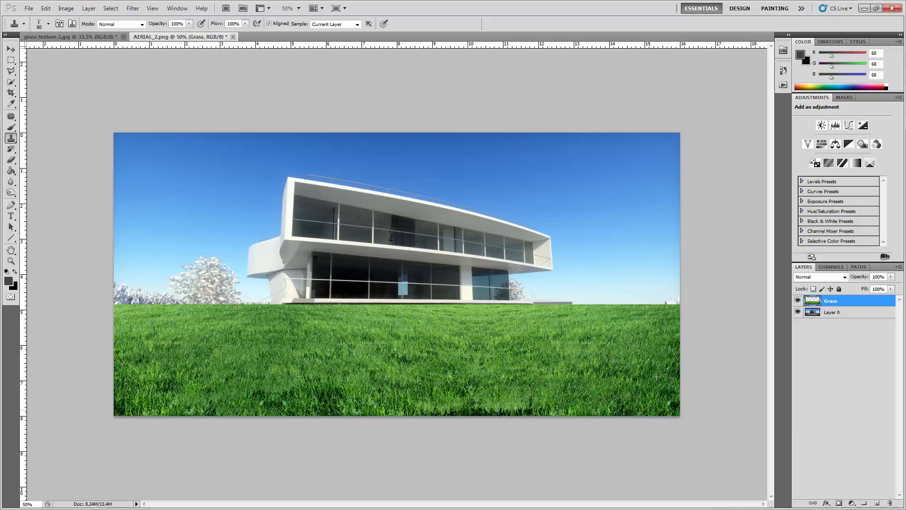
# Resample grass at several spots and clone it over the left and central foreground along the image's lower edge
pyautogui.keyDown('alt'); pyautogui.click(353, 331); pyautogui.keyUp('alt')
pyautogui.moveTo(313, 381)
pyautogui.mouseDown()
pyautogui.moveTo(304, 394)
pyautogui.moveTo(333, 402)
pyautogui.moveTo(210, 393)
pyautogui.mouseUp()
pyautogui.keyDown('alt'); pyautogui.click(259, 336); pyautogui.keyUp('alt')
pyautogui.keyDown('alt'); pyautogui.click(157, 326); pyautogui.keyUp('alt')
pyautogui.moveTo(142, 360); pyautogui.dragTo(159, 388)
pyautogui.keyDown('alt'); pyautogui.click(245, 327); pyautogui.keyUp('alt')
pyautogui.moveTo(223, 384); pyautogui.dragTo(170, 398)
pyautogui.keyDown('alt'); pyautogui.click(479, 355); pyautogui.keyUp('alt')
pyautogui.moveTo(448, 410); pyautogui.dragTo(519, 412)
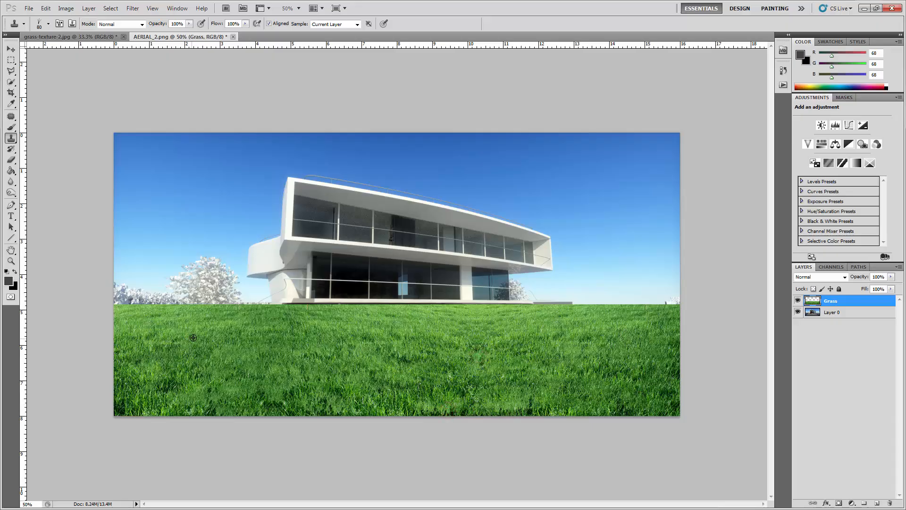
# Touch up the left side of the lawn, from the horizon to mid lawn, with grass cloned from several nearby sources
pyautogui.keyDown('alt'); pyautogui.click(216, 317); pyautogui.keyUp('alt')
pyautogui.click(258, 321)
pyautogui.keyDown('alt'); pyautogui.click(271, 316); pyautogui.keyUp('alt')
pyautogui.click(180, 313)
pyautogui.keyDown('alt'); pyautogui.click(188, 339); pyautogui.keyUp('alt')
pyautogui.click(182, 357)
pyautogui.keyDown('alt'); pyautogui.click(131, 335); pyautogui.keyUp('alt')
pyautogui.click(126, 354)
# Resample grass at several spots and clone it over the centre and right side of the lawn to break up repeats
pyautogui.keyDown('alt'); pyautogui.click(345, 328); pyautogui.keyUp('alt')
pyautogui.click(395, 357)
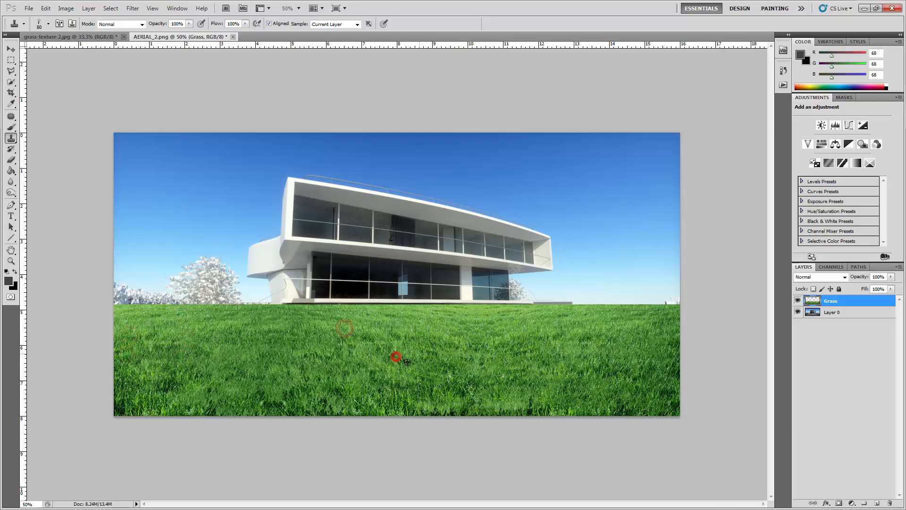
pyautogui.keyDown('alt'); pyautogui.click(502, 354); pyautogui.keyUp('alt')
pyautogui.click(598, 343)
pyautogui.keyDown('alt'); pyautogui.click(664, 350); pyautogui.keyUp('alt')
pyautogui.click(647, 383)
pyautogui.keyDown('alt'); pyautogui.click(628, 331); pyautogui.keyUp('alt')
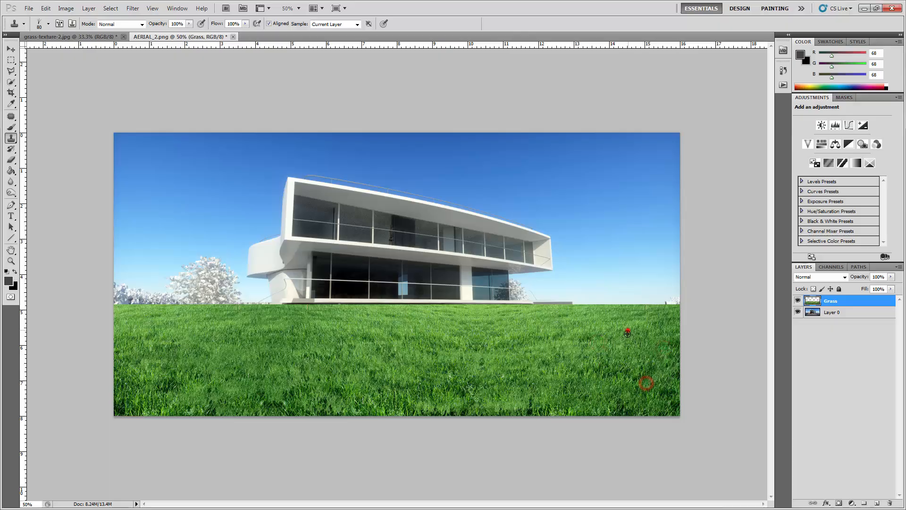
pyautogui.click(621, 366)
pyautogui.keyDown('alt'); pyautogui.click(559, 333); pyautogui.keyUp('alt')
pyautogui.click(639, 373)
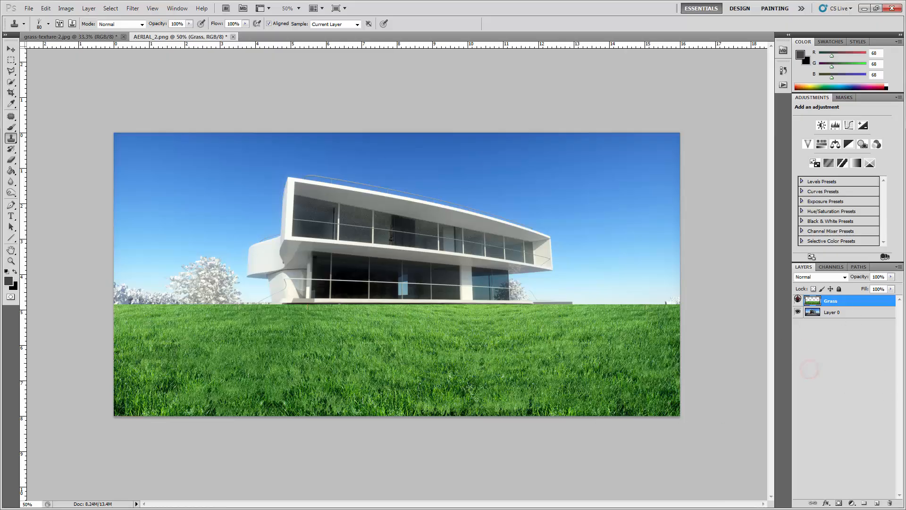
# Hide the Grass layer and make Layer 0 the active layer
pyautogui.click(797, 300)
pyautogui.click(798, 301)
pyautogui.click(797, 300)
pyautogui.click(11, 49)
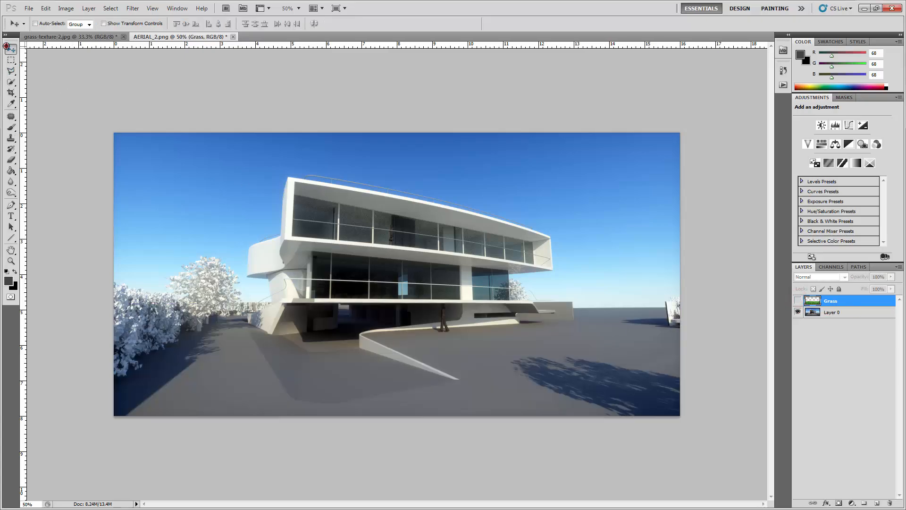
pyautogui.click(848, 310)
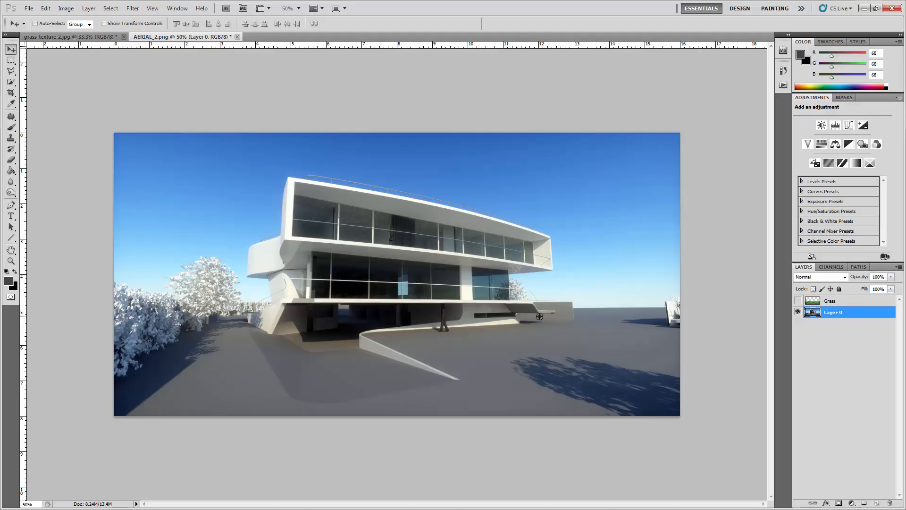
# Set up the Quick Selection tool in new-selection mode with a brush size of 71 px
pyautogui.scroll(3, 540, 315)
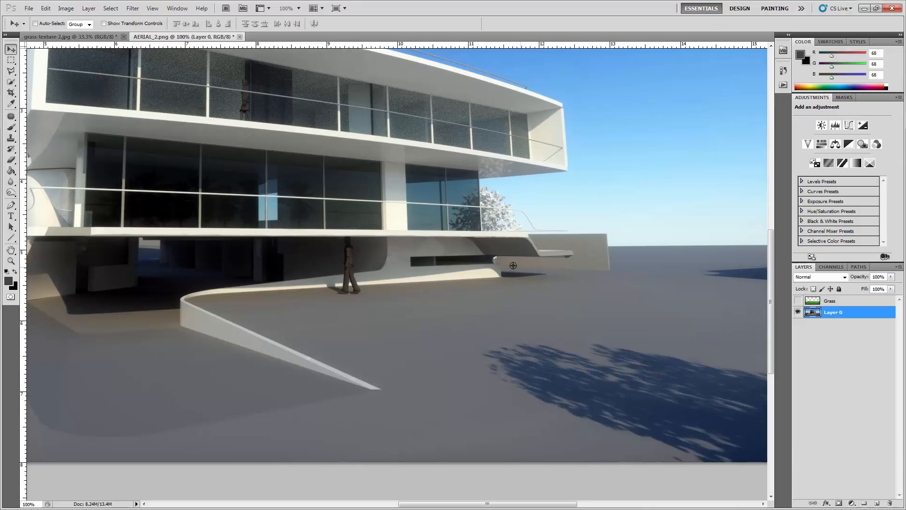
pyautogui.hscroll(-10, 211, 367)
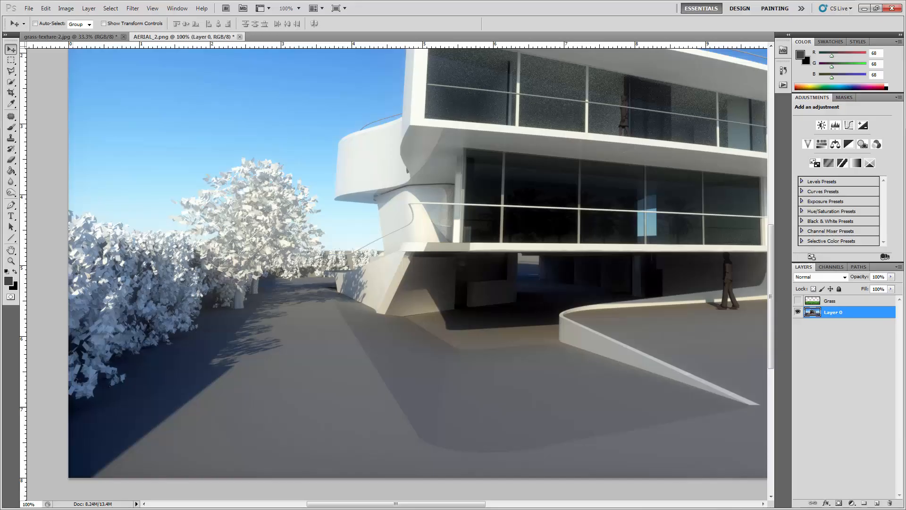
pyautogui.hscroll(10, 397, 341)
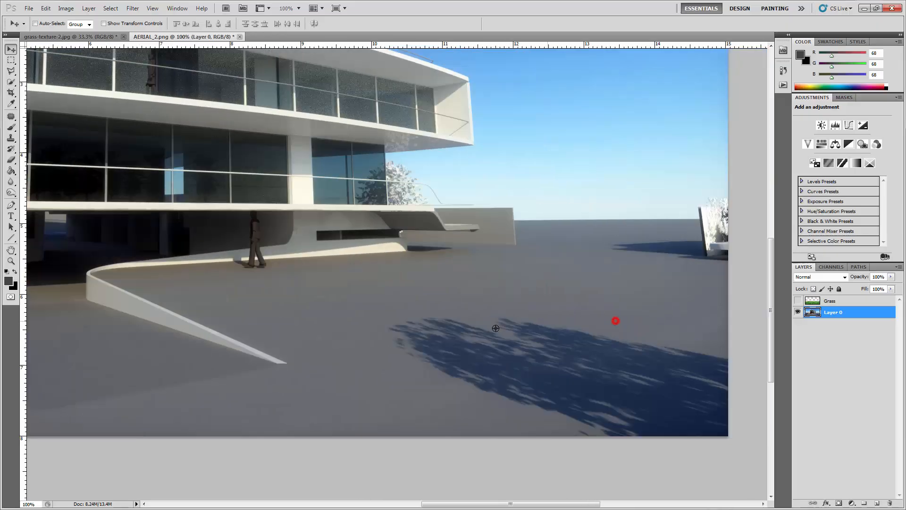
pyautogui.hscroll(-2, 450, 344)
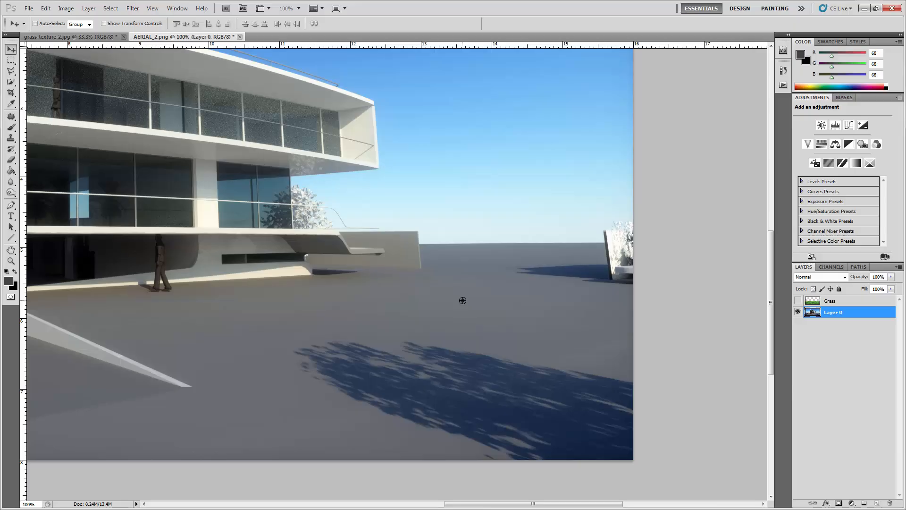
pyautogui.moveTo(462, 311); pyautogui.dragTo(494, 297)
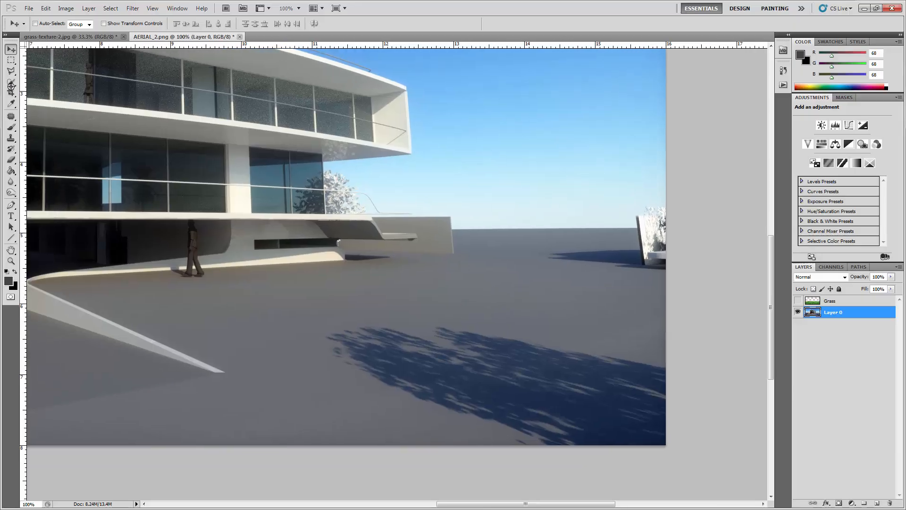
pyautogui.click(11, 85)
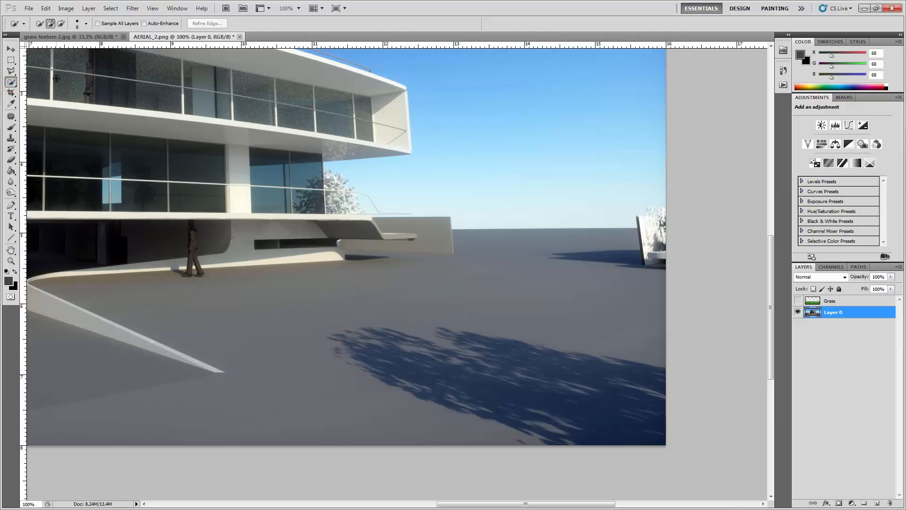
pyautogui.click(485, 287)
pyautogui.hotkey('ctrl', 'd')
pyautogui.click(40, 22)
pyautogui.click(51, 23)
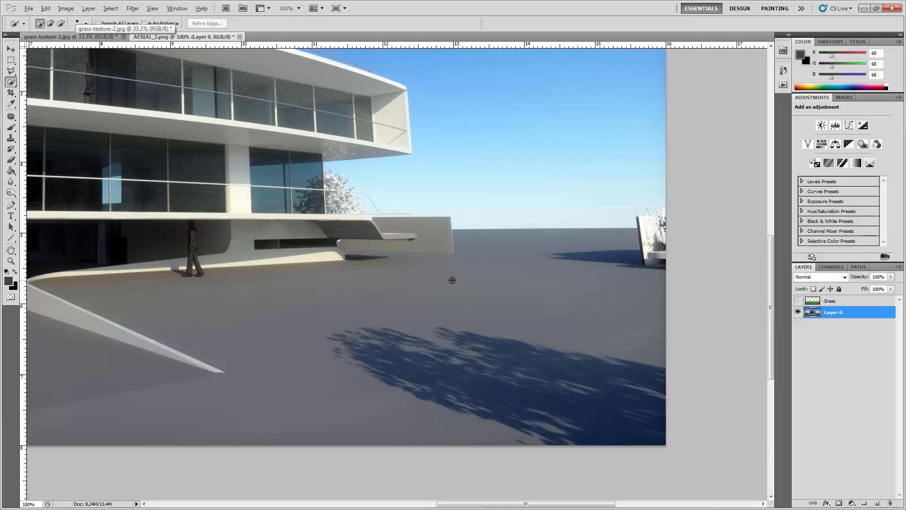
pyautogui.click(87, 19)
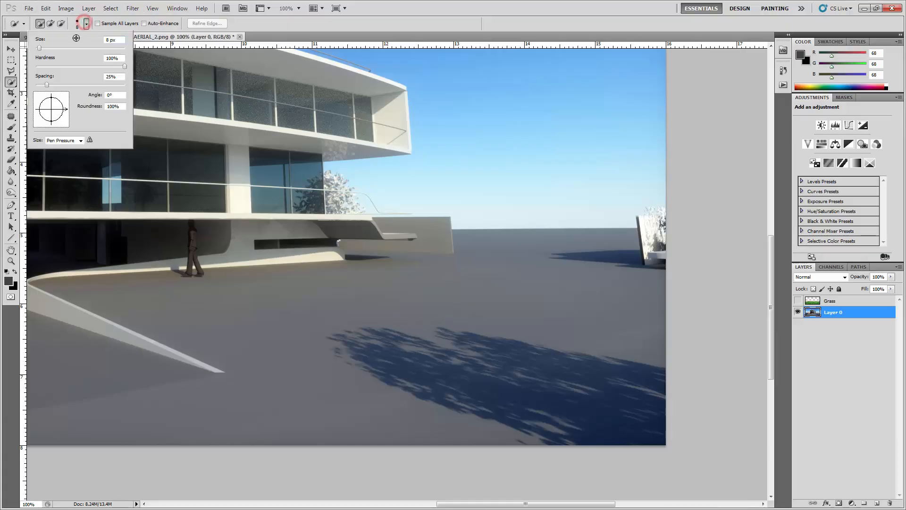
pyautogui.moveTo(38, 47); pyautogui.dragTo(67, 47)
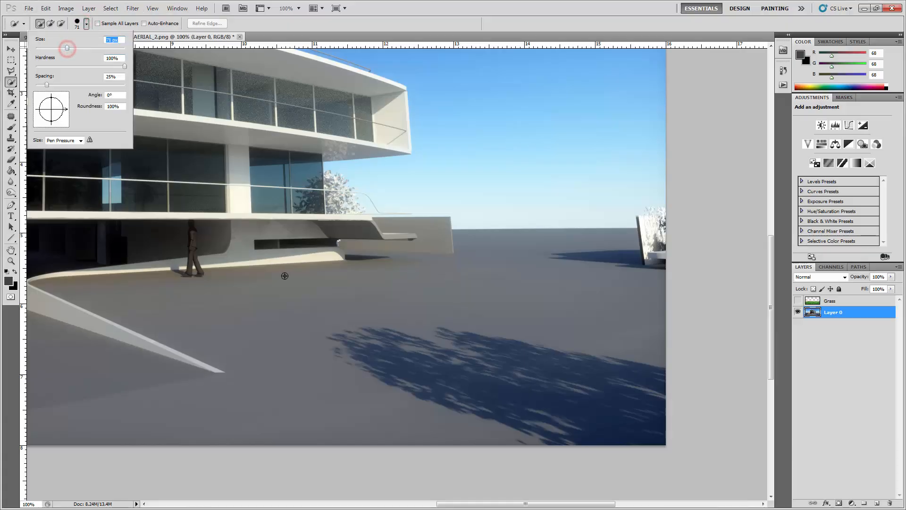
pyautogui.click(427, 17)
# Quick-select the paved ground on the ramp's right side, including the tree shadow, from the horizon to the image's lower edge
pyautogui.click(530, 283)
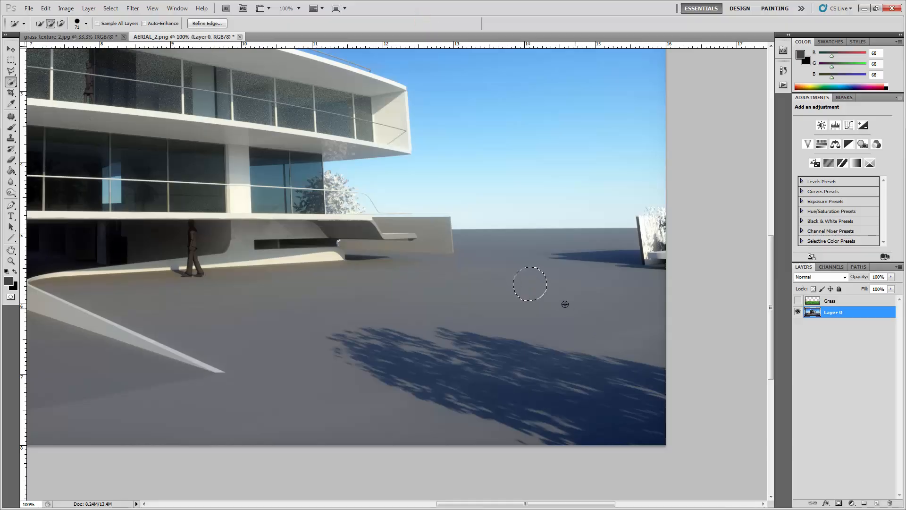
pyautogui.moveTo(564, 304); pyautogui.dragTo(471, 282)
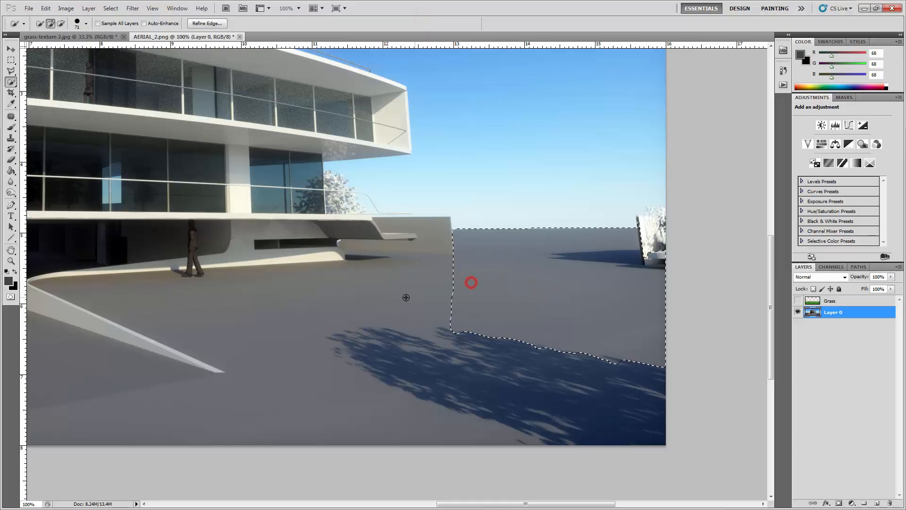
pyautogui.moveTo(406, 297)
pyautogui.mouseDown()
pyautogui.moveTo(276, 321)
pyautogui.moveTo(264, 354)
pyautogui.moveTo(269, 381)
pyautogui.mouseUp()
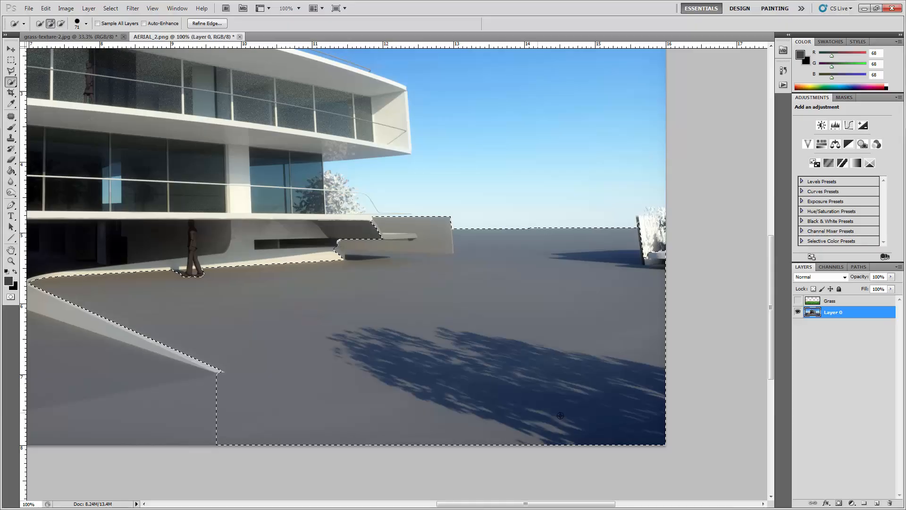
# Reduce the selection brush to 25 px and refine the selection edge around the pointed end of the ramp wall
pyautogui.moveTo(258, 349); pyautogui.dragTo(587, 321)
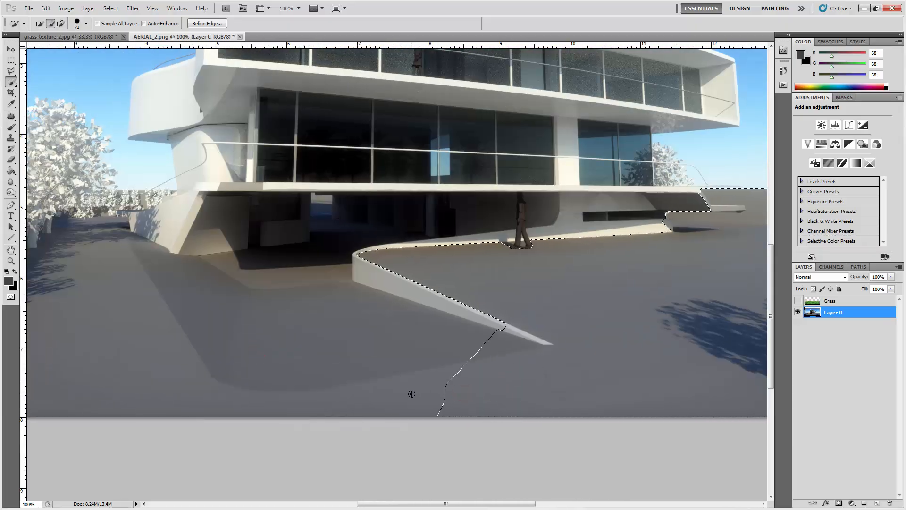
pyautogui.press('[')
pyautogui.press('[')
pyautogui.press('alt')
pyautogui.press('alt')
pyautogui.press('[')
pyautogui.press('[')
pyautogui.press('[')
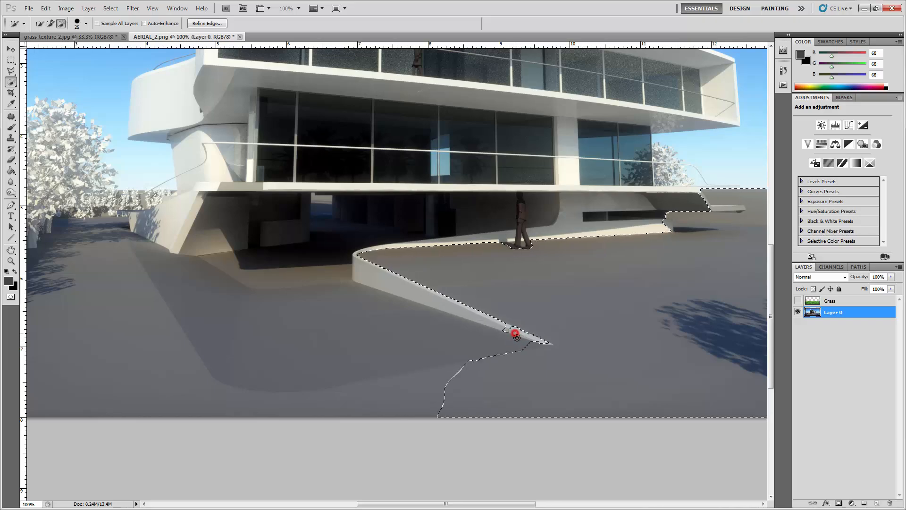
pyautogui.moveTo(505, 340); pyautogui.dragTo(537, 345)
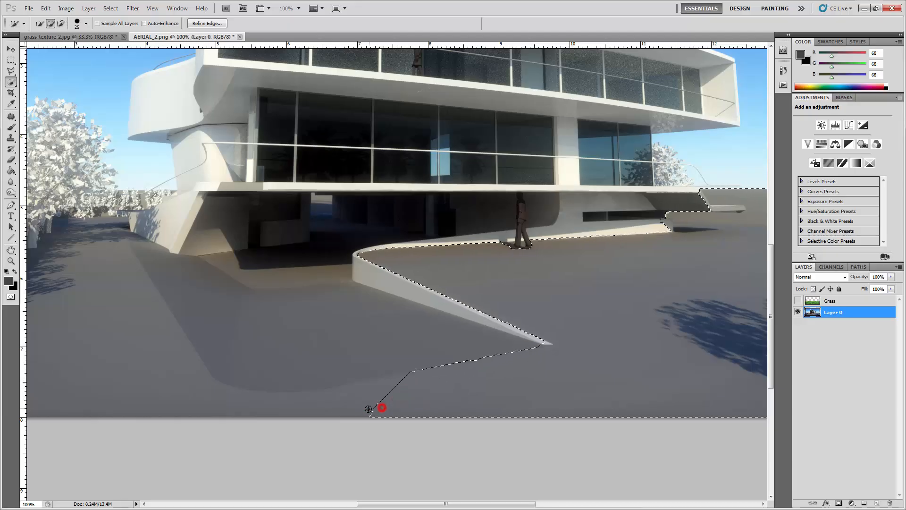
# Extend the selection across the left foreground up to the hedge, trees and building base
pyautogui.moveTo(368, 409)
pyautogui.mouseDown()
pyautogui.moveTo(266, 398)
pyautogui.moveTo(216, 402)
pyautogui.mouseUp()
pyautogui.moveTo(166, 363); pyautogui.dragTo(336, 366)
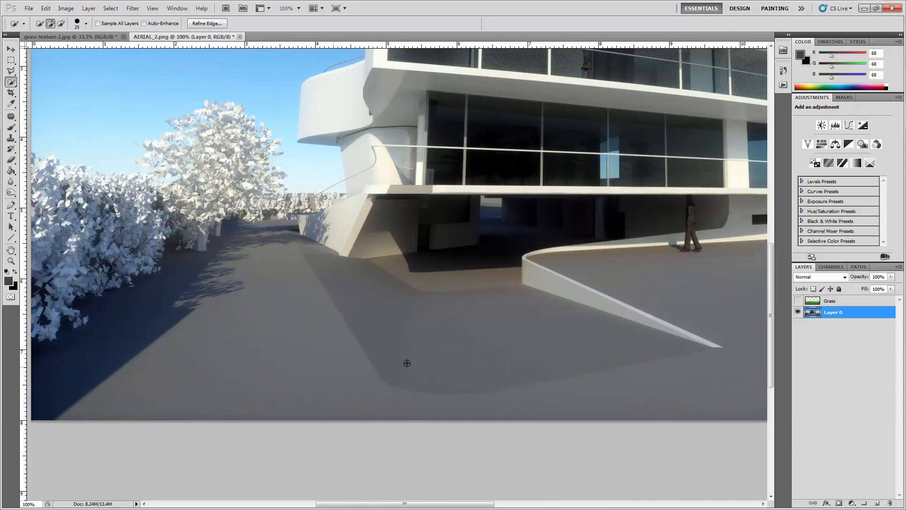
pyautogui.moveTo(407, 363); pyautogui.dragTo(489, 363)
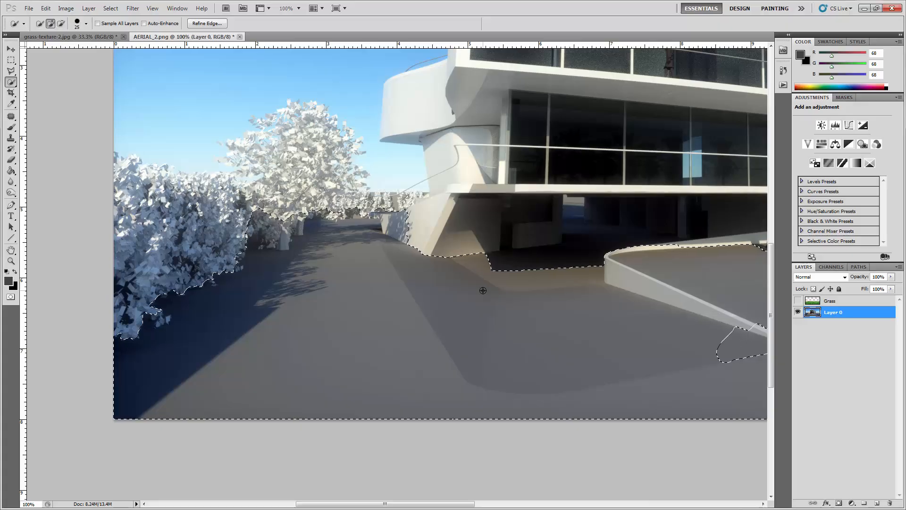
# Subtract the ground under the overhang, the ramp wall and the darker driveway area beside it from the selection
pyautogui.press('alt')
pyautogui.moveTo(453, 283)
pyautogui.mouseDown()
pyautogui.moveTo(486, 259)
pyautogui.moveTo(485, 277)
pyautogui.moveTo(560, 279)
pyautogui.moveTo(597, 293)
pyautogui.mouseUp()
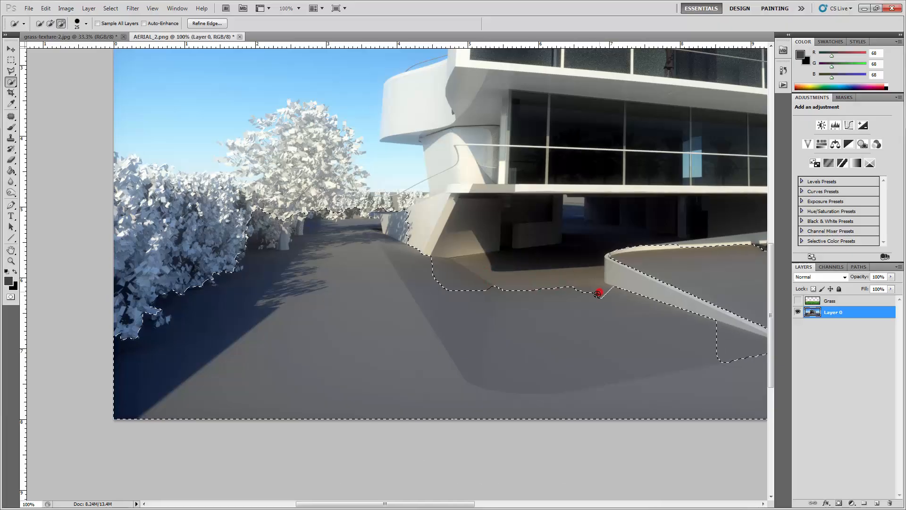
pyautogui.keyDown('alt'); pyautogui.click(613, 300); pyautogui.keyUp('alt')
pyautogui.keyDown('alt'); pyautogui.click(655, 318); pyautogui.keyUp('alt')
pyautogui.keyDown('alt'); pyautogui.click(623, 344); pyautogui.keyUp('alt')
pyautogui.keyDown('alt'); pyautogui.click(520, 374); pyautogui.keyUp('alt')
pyautogui.keyDown('alt'); pyautogui.click(417, 273); pyautogui.keyUp('alt')
pyautogui.keyDown('alt'); pyautogui.click(404, 251); pyautogui.keyUp('alt')
pyautogui.keyDown('alt'); pyautogui.click(389, 243); pyautogui.keyUp('alt')
# Subtract the sloping white wall at the building's left end from the selection using a smaller brush
pyautogui.moveTo(490, 283); pyautogui.dragTo(428, 265)
pyautogui.hotkey('ctrl', '+')
pyautogui.hotkey('ctrl', '+')
pyautogui.moveTo(258, 166); pyautogui.dragTo(403, 294)
pyautogui.press('[')
pyautogui.press('[')
pyautogui.press('[')
pyautogui.keyDown('alt'); pyautogui.click(332, 253); pyautogui.keyUp('alt')
pyautogui.keyDown('alt'); pyautogui.click(318, 235); pyautogui.keyUp('alt')
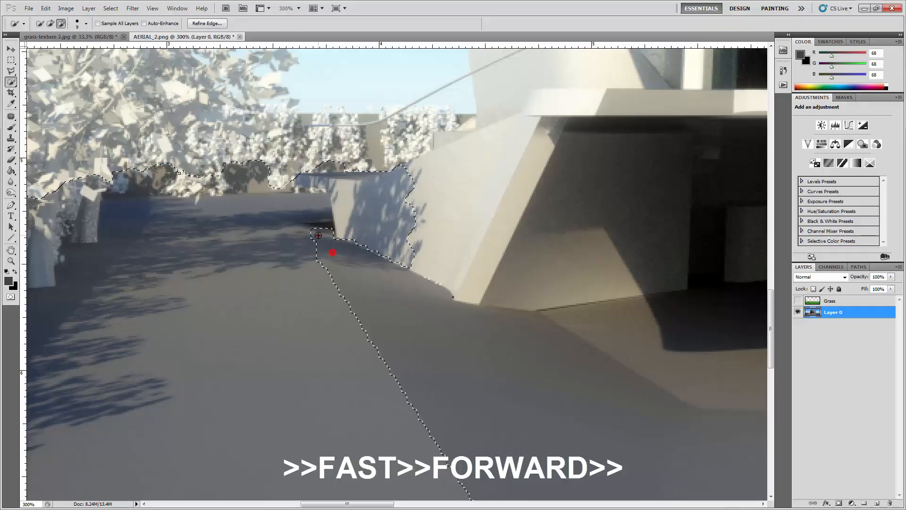
pyautogui.keyDown('alt'); pyautogui.click(313, 234); pyautogui.keyUp('alt')
pyautogui.keyDown('alt'); pyautogui.click(318, 229); pyautogui.keyUp('alt')
pyautogui.keyDown('alt'); pyautogui.click(390, 222); pyautogui.keyUp('alt')
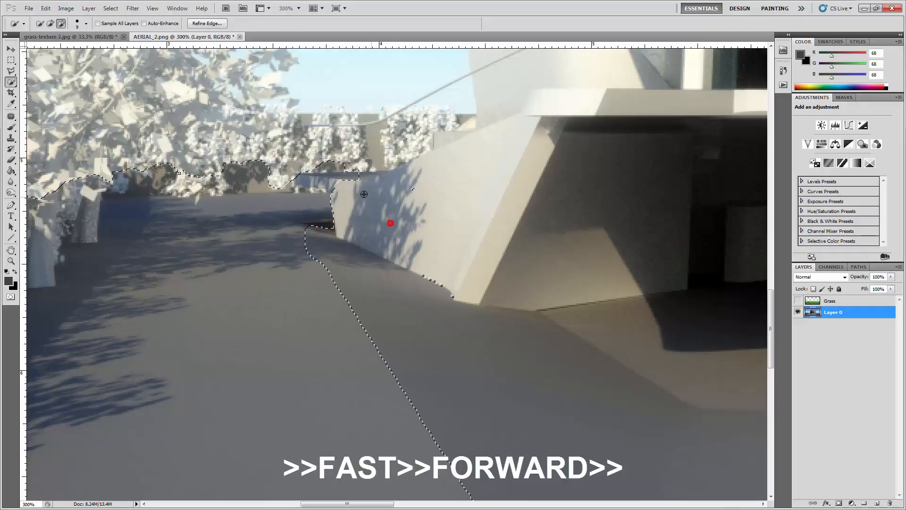
pyautogui.keyDown('alt'); pyautogui.click(328, 168); pyautogui.keyUp('alt')
# Subtract the hedge foliage and the lower leaves beside the front tree trunk from the selection
pyautogui.moveTo(259, 223); pyautogui.dragTo(581, 197)
pyautogui.moveTo(360, 184); pyautogui.dragTo(565, 92)
pyautogui.moveTo(435, 330)
pyautogui.mouseDown()
pyautogui.moveTo(528, 162)
pyautogui.moveTo(494, 133)
pyautogui.mouseUp()
pyautogui.moveTo(466, 300); pyautogui.dragTo(365, 434)
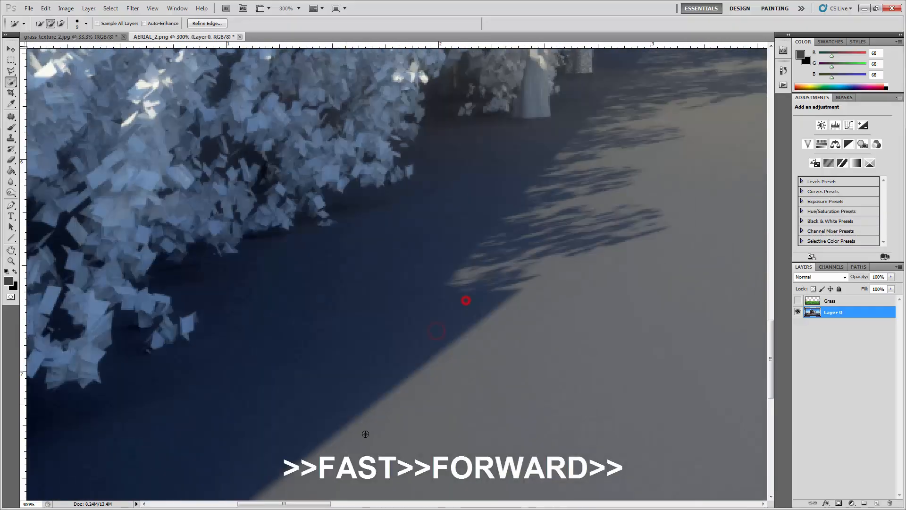
pyautogui.moveTo(482, 242); pyautogui.dragTo(239, 424)
pyautogui.keyDown('alt'); pyautogui.click(211, 196); pyautogui.keyUp('alt')
pyautogui.keyDown('alt'); pyautogui.click(230, 213); pyautogui.keyUp('alt')
pyautogui.keyDown('alt'); pyautogui.click(260, 225); pyautogui.keyUp('alt')
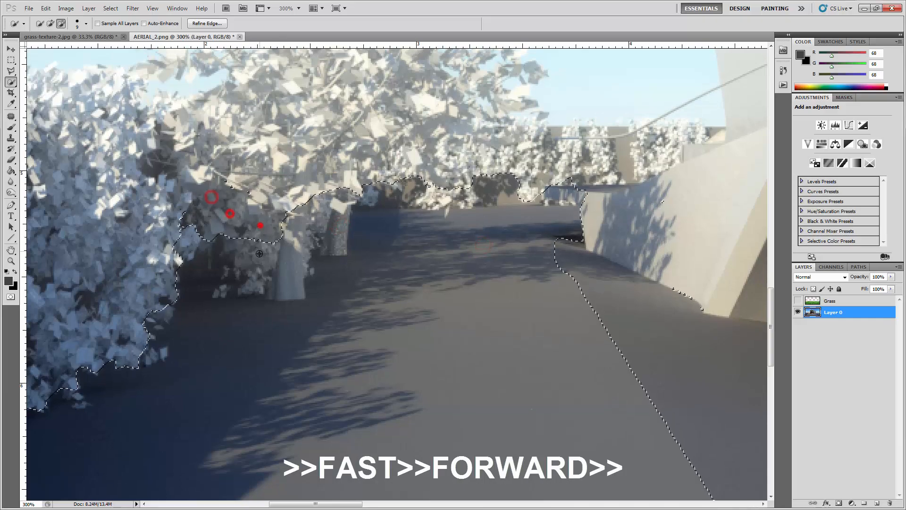
pyautogui.keyDown('alt'); pyautogui.click(255, 258); pyautogui.keyUp('alt')
pyautogui.keyDown('alt'); pyautogui.click(291, 272); pyautogui.keyUp('alt')
# Subtract the rear tree trunk and the foliage above it from the selection
pyautogui.keyDown('alt'); pyautogui.click(302, 233); pyautogui.keyUp('alt')
pyautogui.keyDown('alt'); pyautogui.click(327, 235); pyautogui.keyUp('alt')
pyautogui.keyDown('alt'); pyautogui.click(317, 208); pyautogui.keyUp('alt')
pyautogui.keyDown('alt'); pyautogui.click(340, 197); pyautogui.keyUp('alt')
pyautogui.keyDown('alt'); pyautogui.click(368, 194); pyautogui.keyUp('alt')
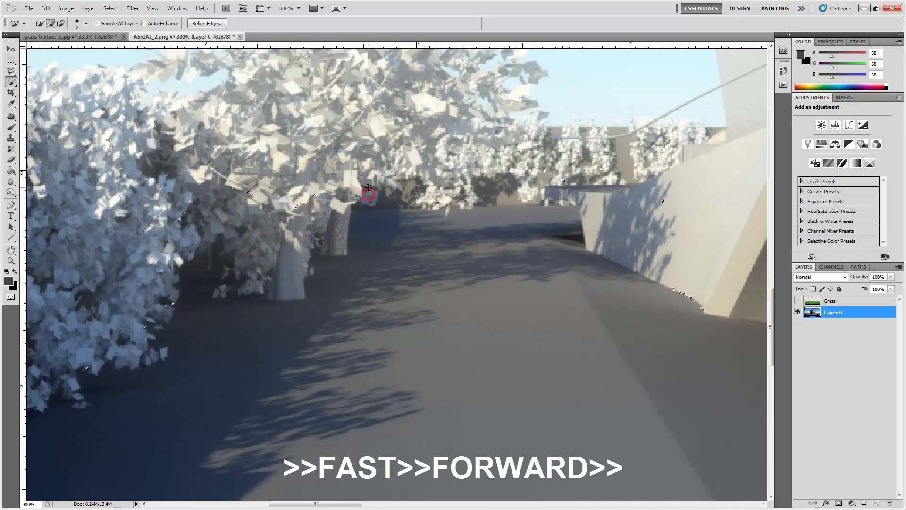
# Subtract the small leaves just right of the rear trunk from the selection with a 5 px brush
pyautogui.click(61, 23)
pyautogui.press('[')
pyautogui.press('[')
pyautogui.press('[')
pyautogui.press('[')
pyautogui.click(368, 190)
pyautogui.click(371, 198)
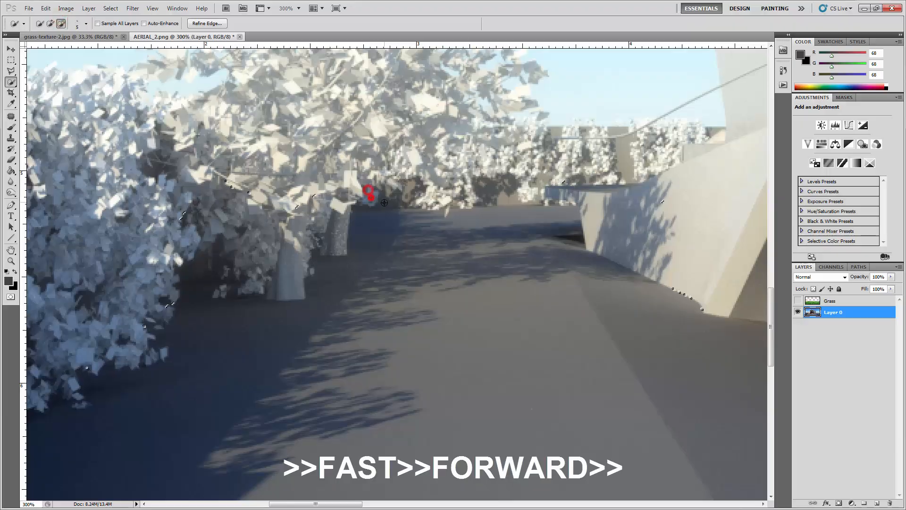
# Add the darker driveway area between the building and the ramp to the selection with a larger brush
pyautogui.moveTo(438, 245); pyautogui.dragTo(218, 315)
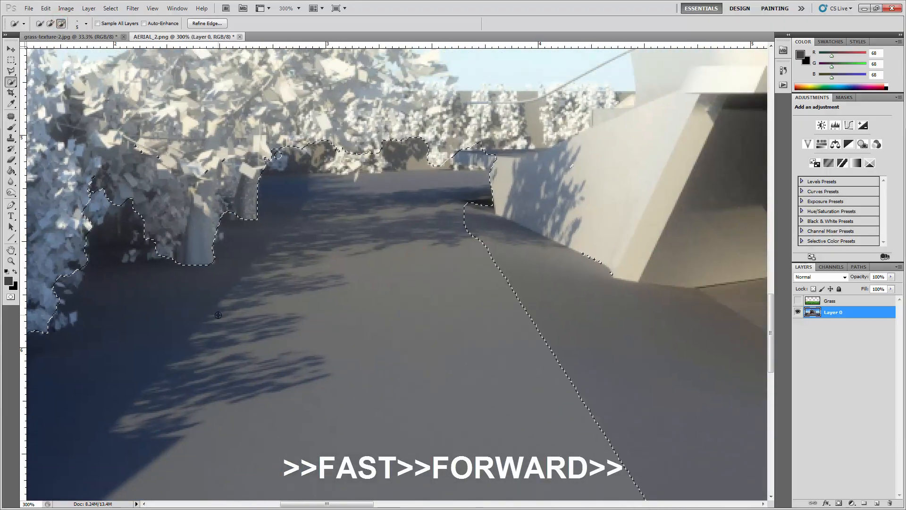
pyautogui.hotkey('ctrl', '-')
pyautogui.moveTo(560, 325); pyautogui.dragTo(271, 185)
pyautogui.hotkey('ctrl', '-')
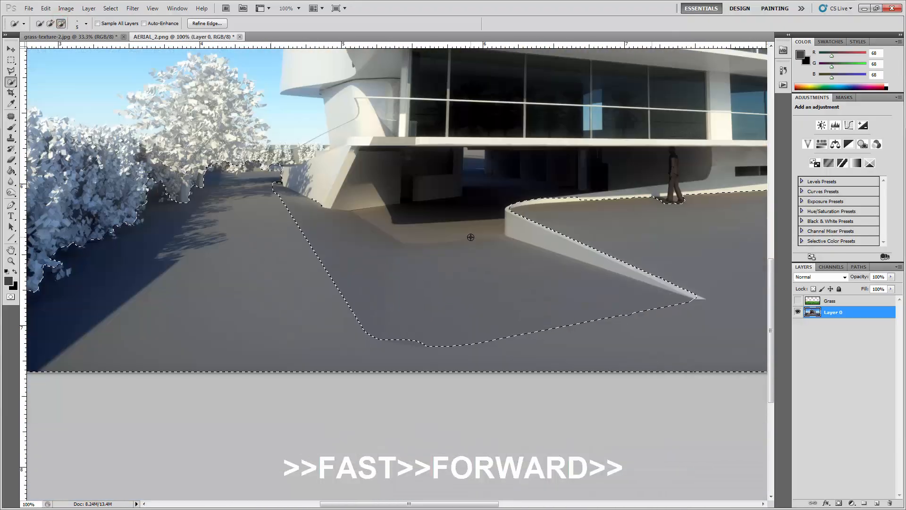
pyautogui.click(50, 24)
pyautogui.click(392, 297)
pyautogui.click(453, 283)
pyautogui.click(384, 267)
pyautogui.click(512, 266)
pyautogui.click(550, 268)
pyautogui.click(525, 261)
pyautogui.click(506, 251)
pyautogui.click(493, 247)
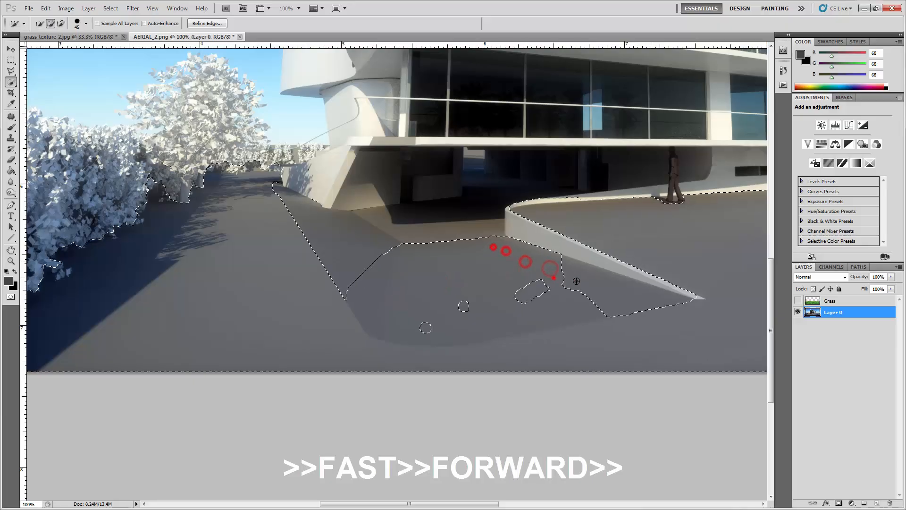
# Fill the remaining selection gaps in the driveway, along the ramp wall and near the building's base
pyautogui.click(576, 275)
pyautogui.click(599, 287)
pyautogui.click(657, 298)
pyautogui.click(534, 290)
pyautogui.click(464, 308)
pyautogui.click(425, 326)
pyautogui.click(364, 263)
pyautogui.click(335, 241)
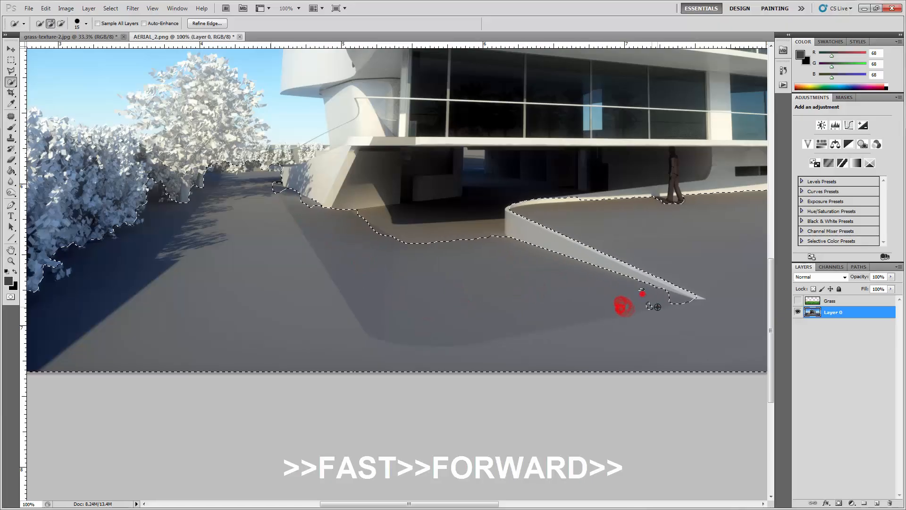
# Add the ground along the edge of the lighter paving near the building's corner to the selection with a smaller brush
pyautogui.click(279, 186)
pyautogui.hotkey('ctrl', '+')
pyautogui.hotkey('ctrl', '+')
pyautogui.hotkey('ctrl', '+')
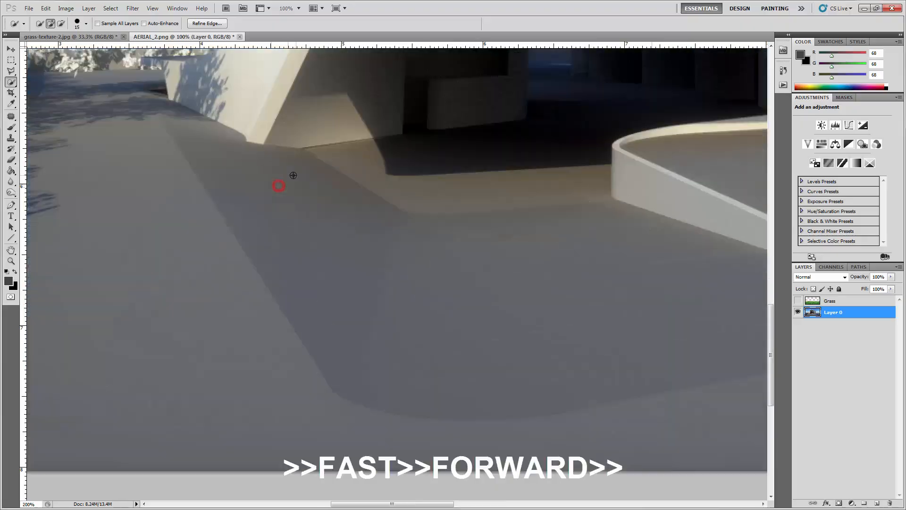
pyautogui.moveTo(247, 148); pyautogui.dragTo(422, 368)
pyautogui.press('[')
pyautogui.press('[')
pyautogui.press('[')
pyautogui.click(500, 320)
pyautogui.click(520, 333)
pyautogui.click(459, 292)
# Fill the selection gaps in the driveway along the base of the slanted white wall
pyautogui.click(218, 201)
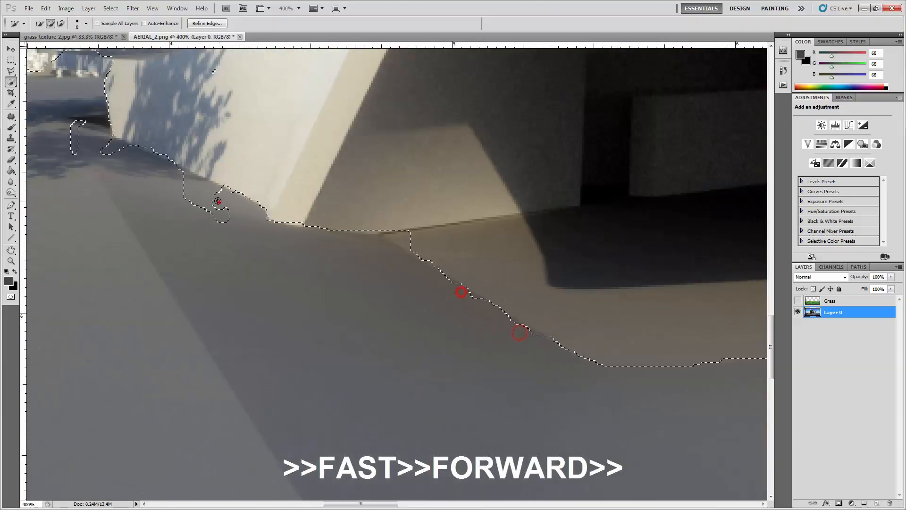
pyautogui.click(204, 194)
pyautogui.click(194, 198)
pyautogui.click(105, 145)
pyautogui.click(75, 131)
pyautogui.hotkey('ctrl', '-')
pyautogui.hotkey('ctrl', '-')
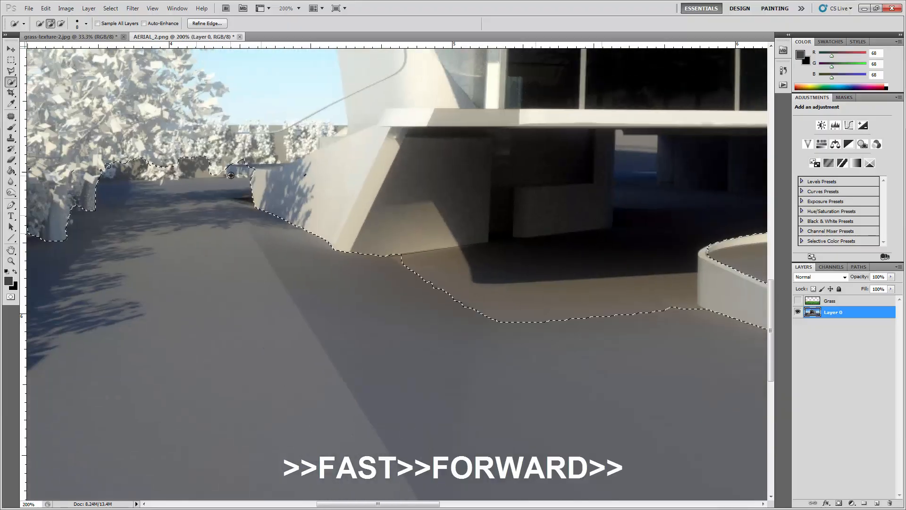
# Subtract the small sliver of lighter paving at the building's corner from the selection with a smaller brush
pyautogui.hotkey('ctrl', '+')
pyautogui.hotkey('ctrl', '+')
pyautogui.hotkey('ctrl', '+')
pyautogui.press('[')
pyautogui.press('[')
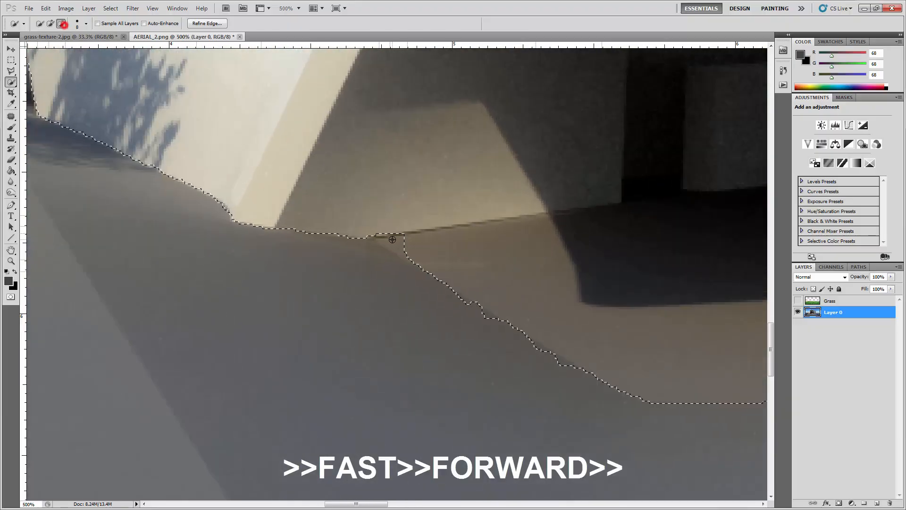
pyautogui.keyDown('alt'); pyautogui.click(396, 243); pyautogui.keyUp('alt')
# Check the selection outline along the lighter paving, the ramp wall and the rest of the ground
pyautogui.moveTo(613, 410); pyautogui.dragTo(299, 267)
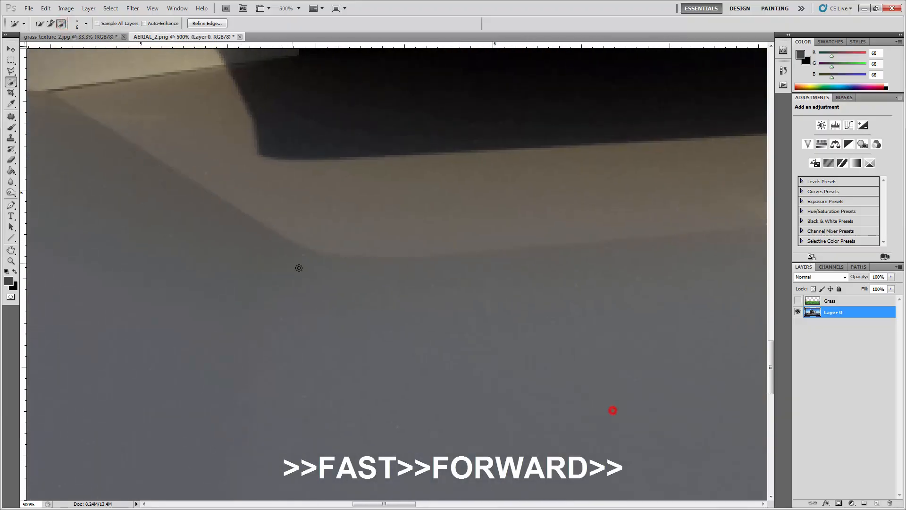
pyautogui.hotkey('ctrl', '-')
pyautogui.hotkey('ctrl', '-')
pyautogui.hotkey('ctrl', '-')
pyautogui.moveTo(632, 314); pyautogui.dragTo(302, 293)
pyautogui.moveTo(578, 242); pyautogui.dragTo(362, 275)
pyautogui.moveTo(472, 230); pyautogui.dragTo(554, 269)
pyautogui.hotkey('ctrl', '-')
pyautogui.hotkey('ctrl', '-')
pyautogui.moveTo(213, 247); pyautogui.dragTo(274, 255)
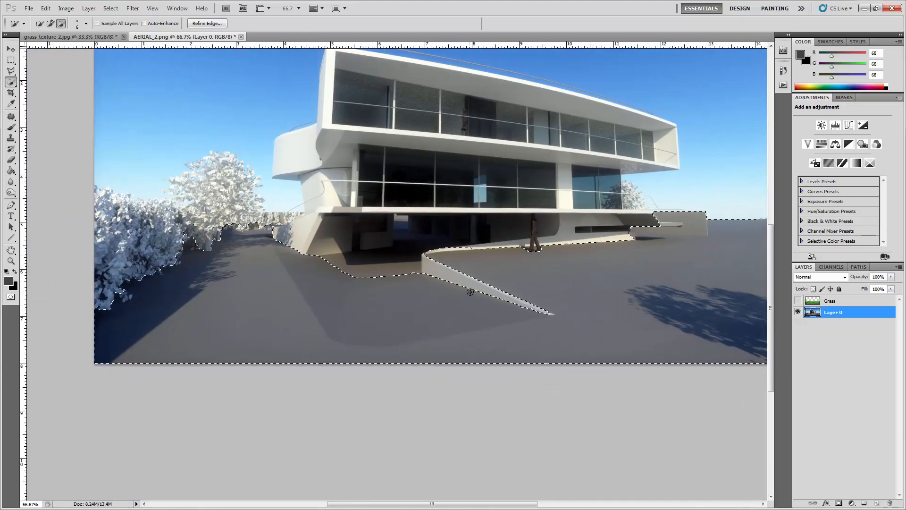
# Subtract the free-standing grey wall and ledge at the building's right end from the selection with the Polygonal Lasso
pyautogui.hotkey('ctrl', '+')
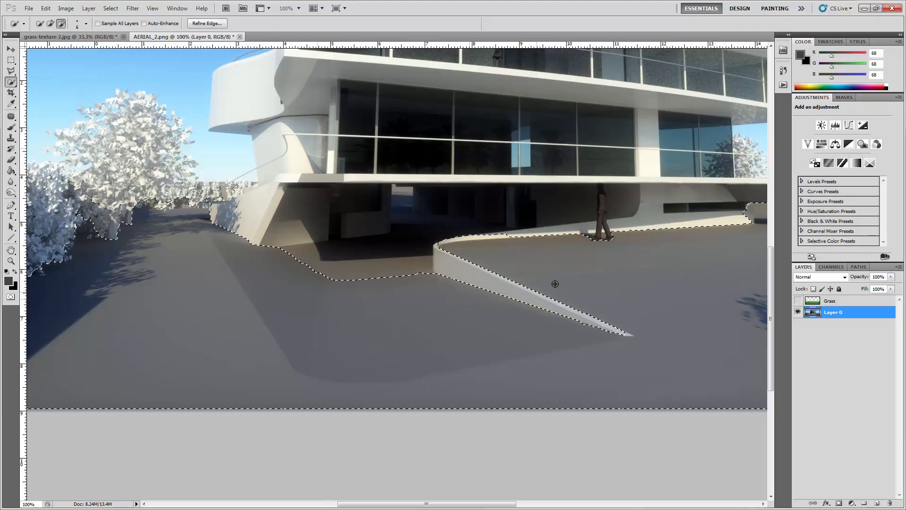
pyautogui.hotkey('ctrl', '+')
pyautogui.hotkey('ctrl', '+')
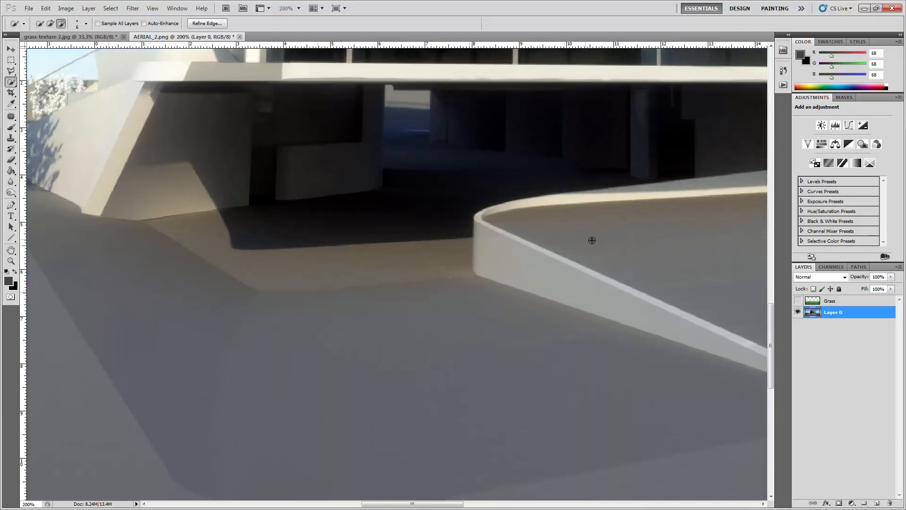
pyautogui.moveTo(624, 223); pyautogui.dragTo(306, 281)
pyautogui.moveTo(642, 242); pyautogui.dragTo(227, 270)
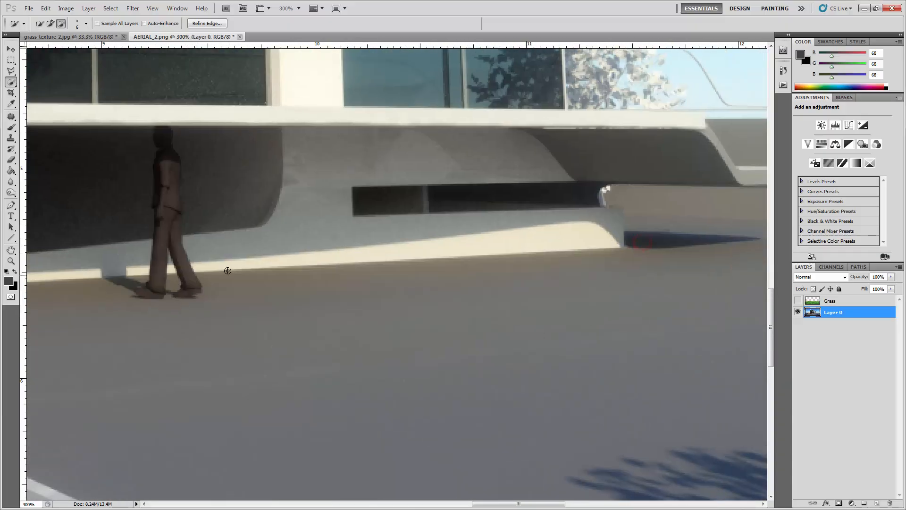
pyautogui.moveTo(653, 246); pyautogui.dragTo(249, 296)
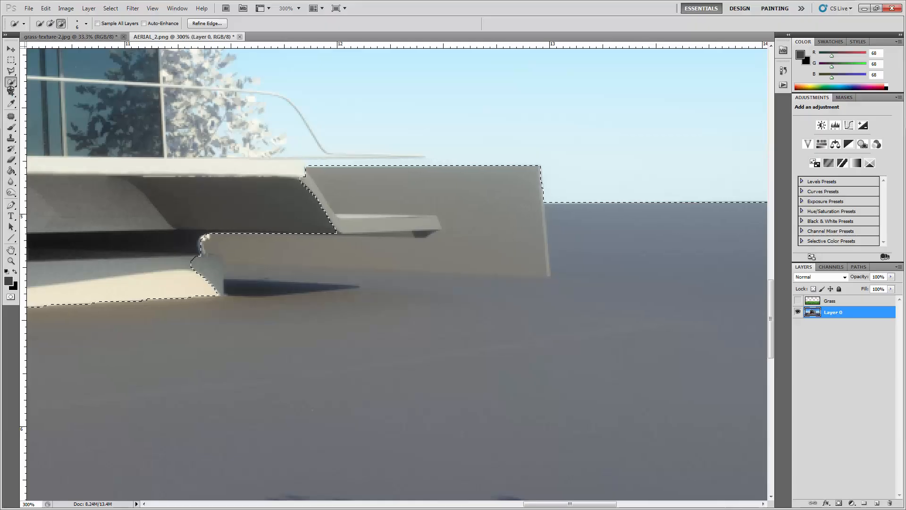
pyautogui.press('l')
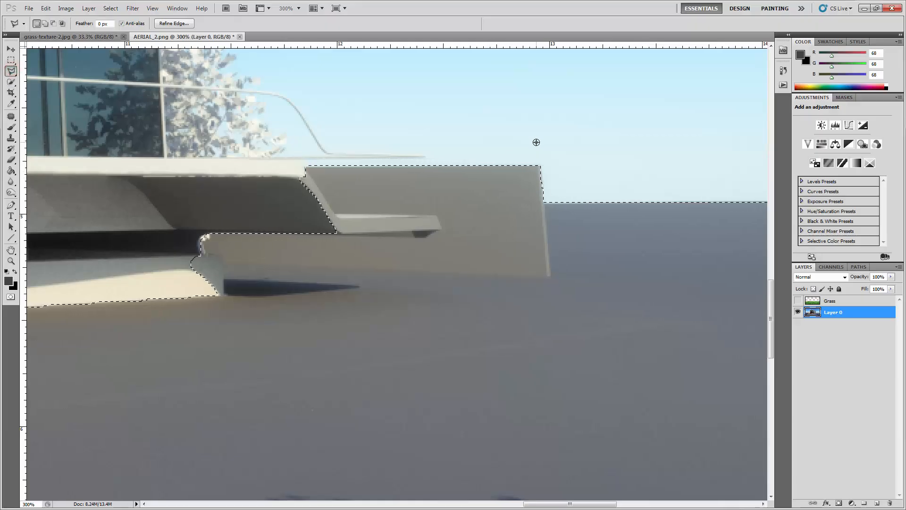
pyautogui.press('alt')
pyautogui.click(543, 202)
pyautogui.click(550, 278)
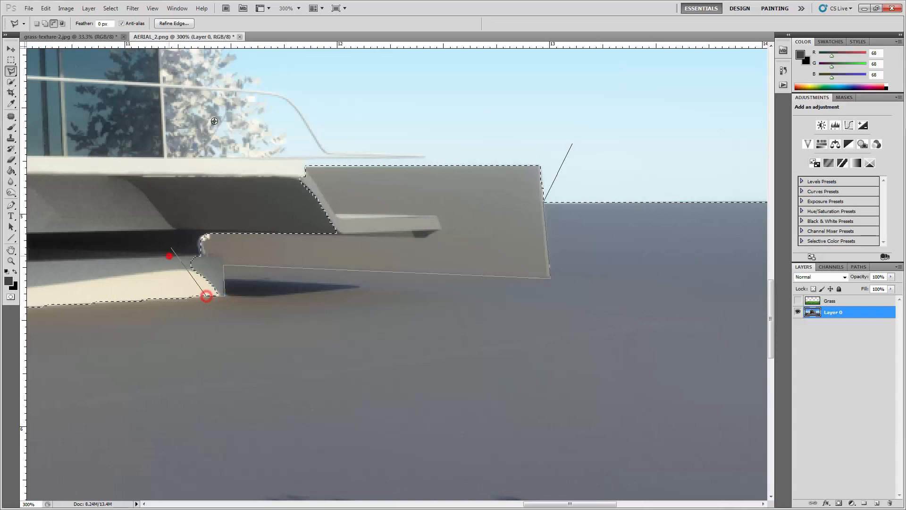
pyautogui.click(255, 99)
pyautogui.click(438, 106)
pyautogui.click(572, 144)
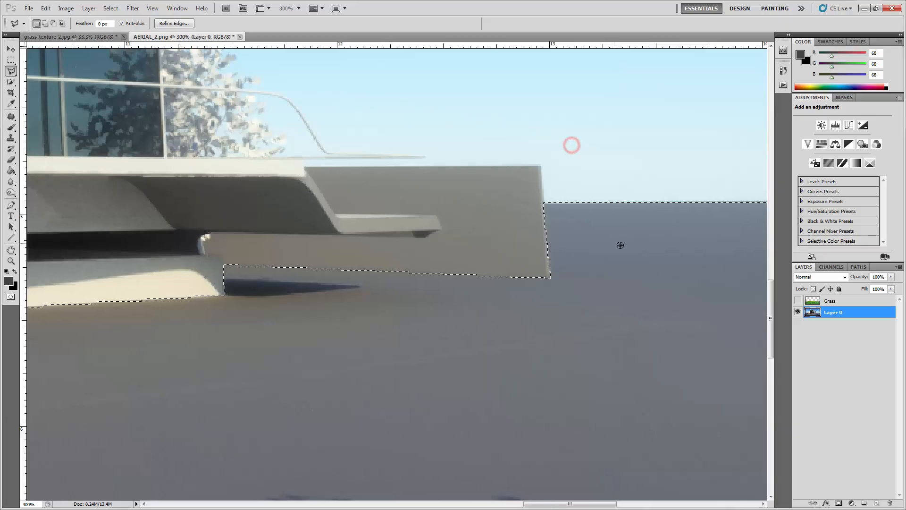
# Subtract the dark-edged wall and foliage at the image's right edge from the selection with the Polygonal Lasso
pyautogui.moveTo(611, 237); pyautogui.dragTo(452, 211)
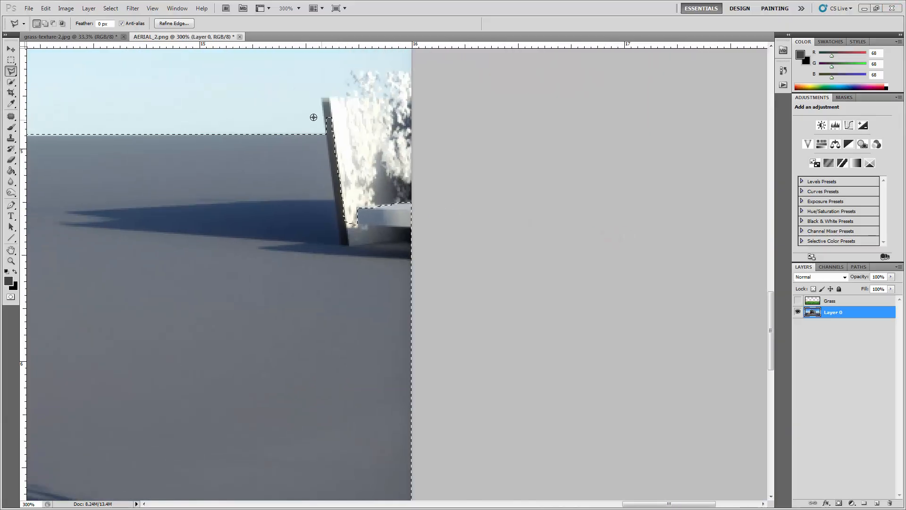
pyautogui.hotkey('ctrl', 'd')
pyautogui.hotkey('ctrl', 'z')
pyautogui.keyDown('alt'); pyautogui.click(309, 105); pyautogui.keyUp('alt')
pyautogui.click(327, 133)
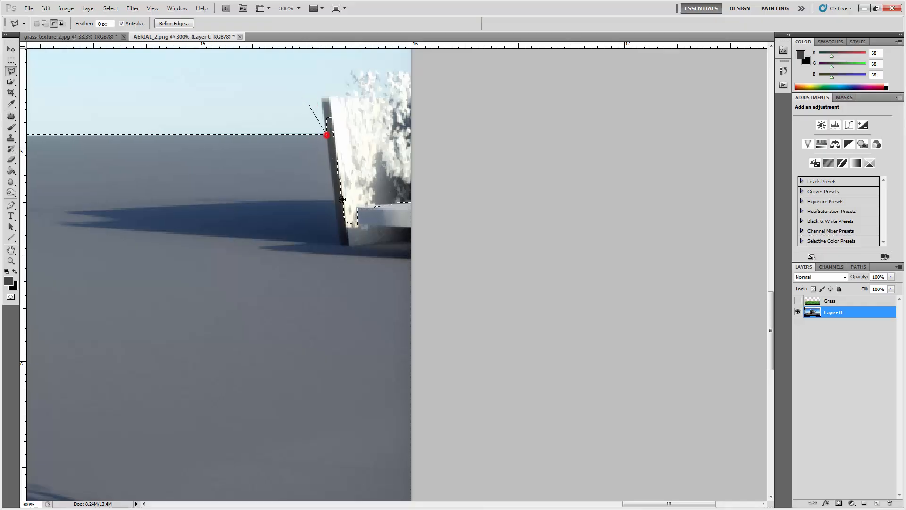
pyautogui.click(349, 246)
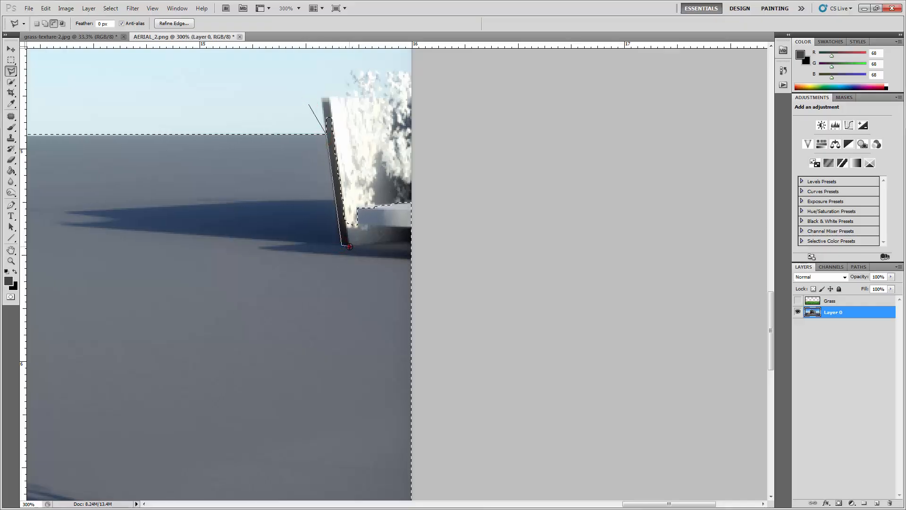
pyautogui.click(453, 232)
pyautogui.click(465, 61)
pyautogui.click(356, 54)
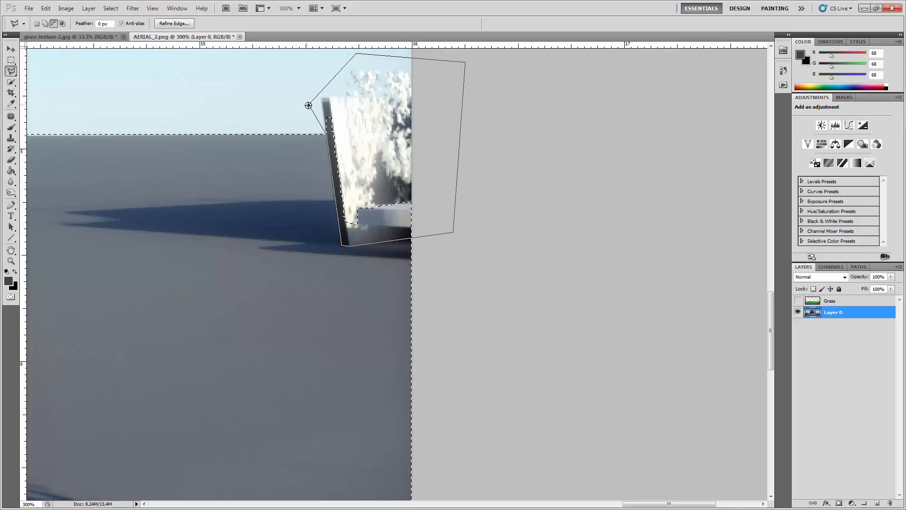
pyautogui.click(309, 104)
# Add the walking figure's feet and shadow to the selection, continuing the straight edge along the wall base
pyautogui.moveTo(222, 160); pyautogui.dragTo(283, 162)
pyautogui.moveTo(231, 229); pyautogui.dragTo(474, 192)
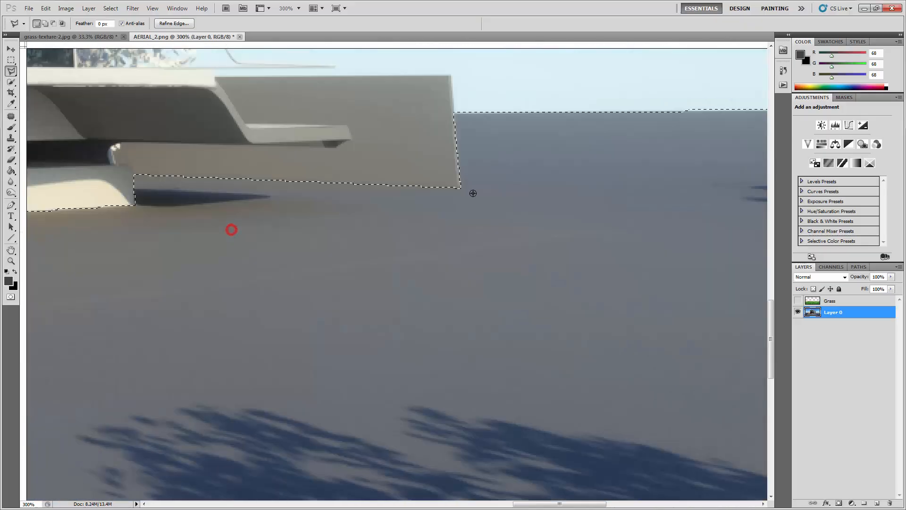
pyautogui.moveTo(285, 219); pyautogui.dragTo(653, 172)
pyautogui.moveTo(220, 226); pyautogui.dragTo(454, 221)
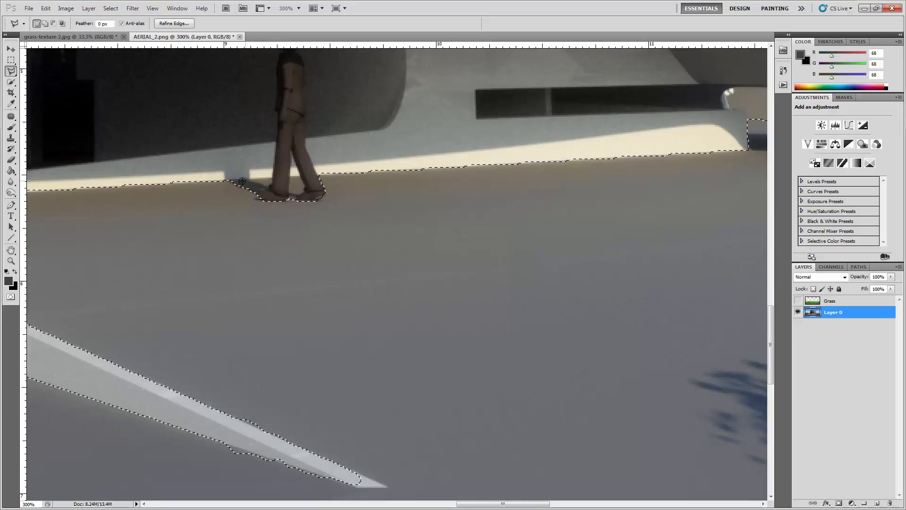
pyautogui.press('shift')
pyautogui.click(231, 179)
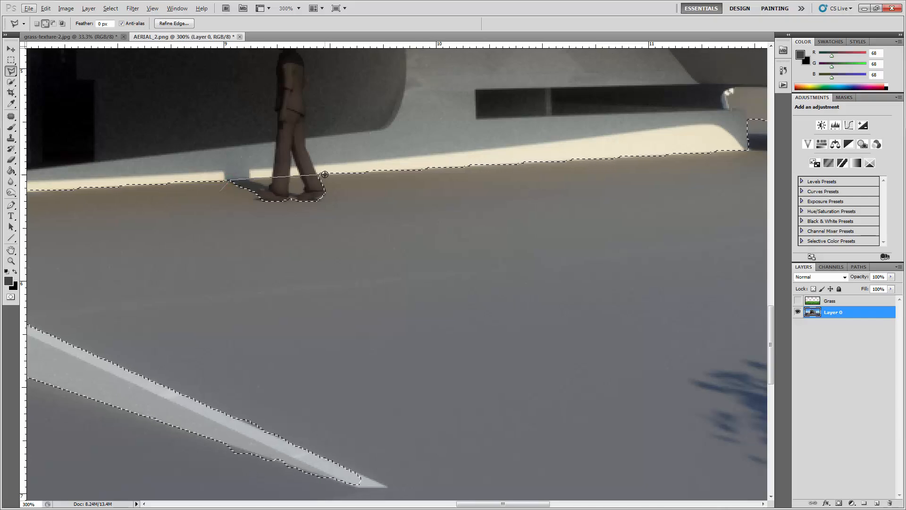
pyautogui.click(211, 193)
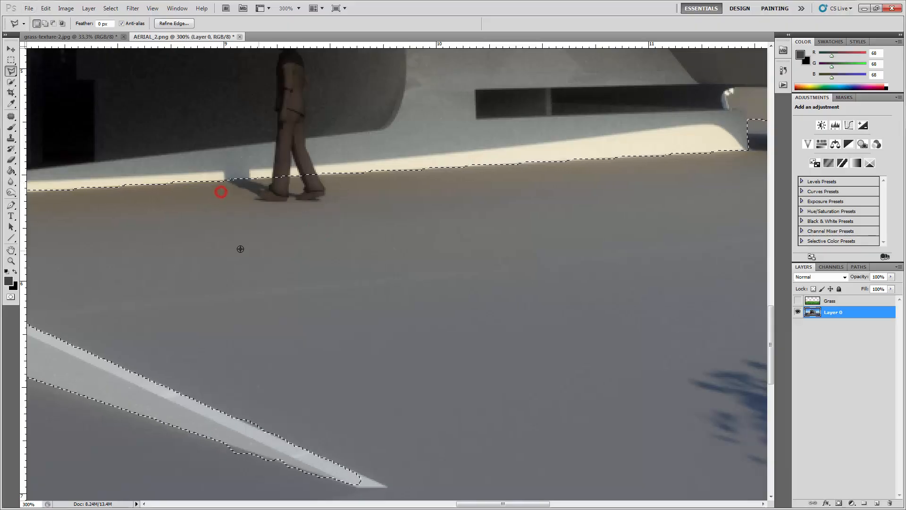
# Subtract the cream inner face of the curved ramp wall from the selection, tracing its lower edge with the Polygonal Lasso
pyautogui.moveTo(245, 233); pyautogui.dragTo(592, 231)
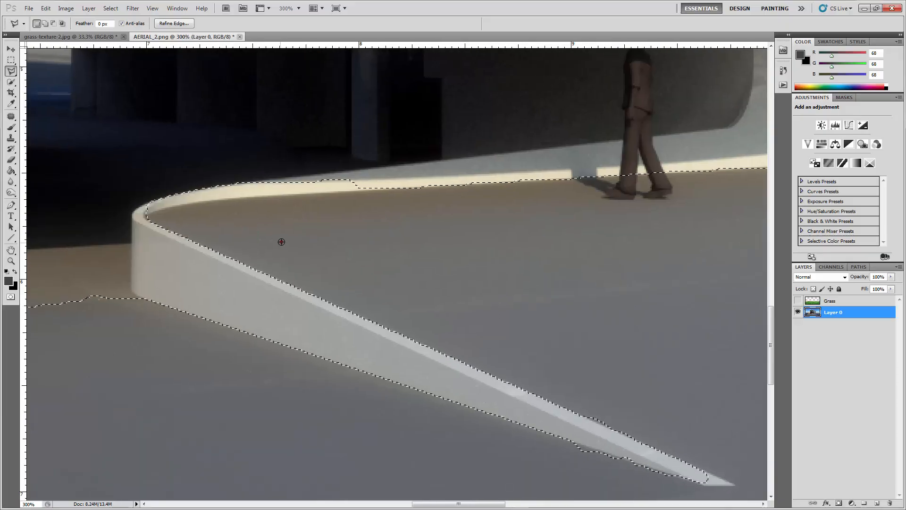
pyautogui.moveTo(281, 241); pyautogui.dragTo(297, 227)
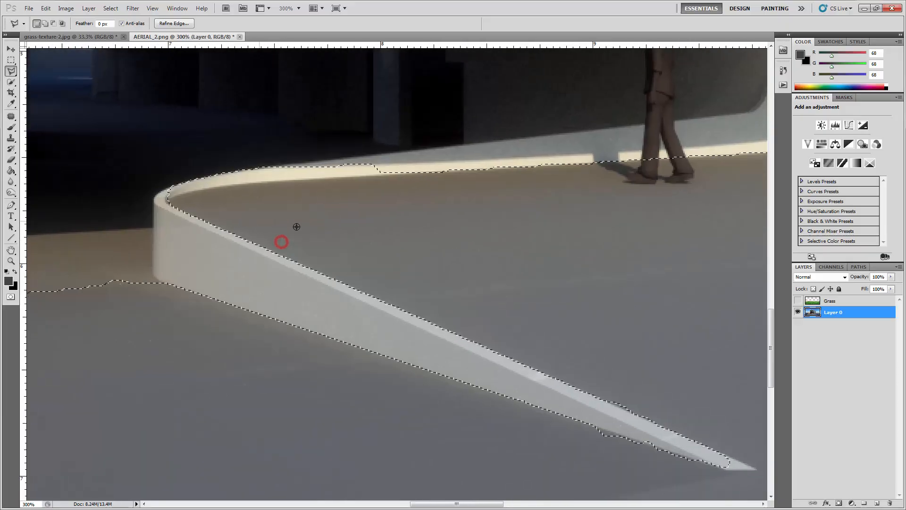
pyautogui.keyDown('alt'); pyautogui.click(398, 159); pyautogui.keyUp('alt')
pyautogui.click(376, 173)
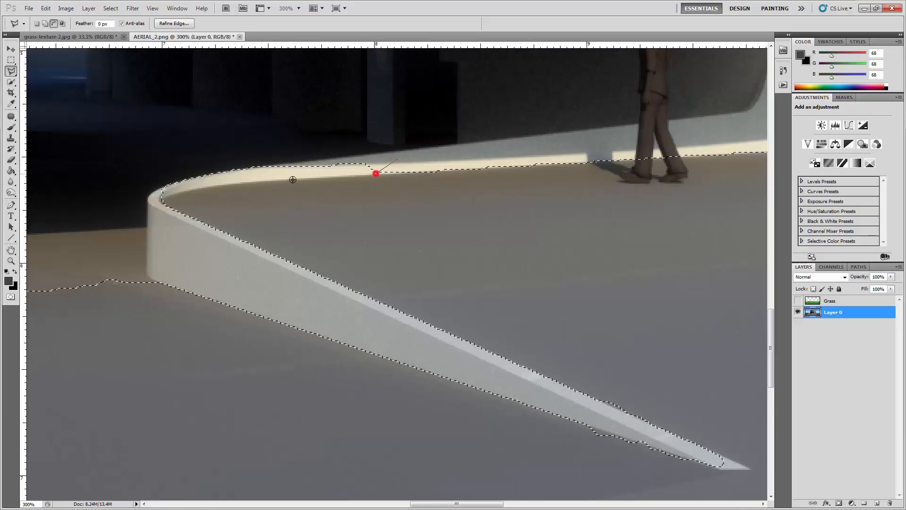
pyautogui.click(248, 182)
pyautogui.click(221, 184)
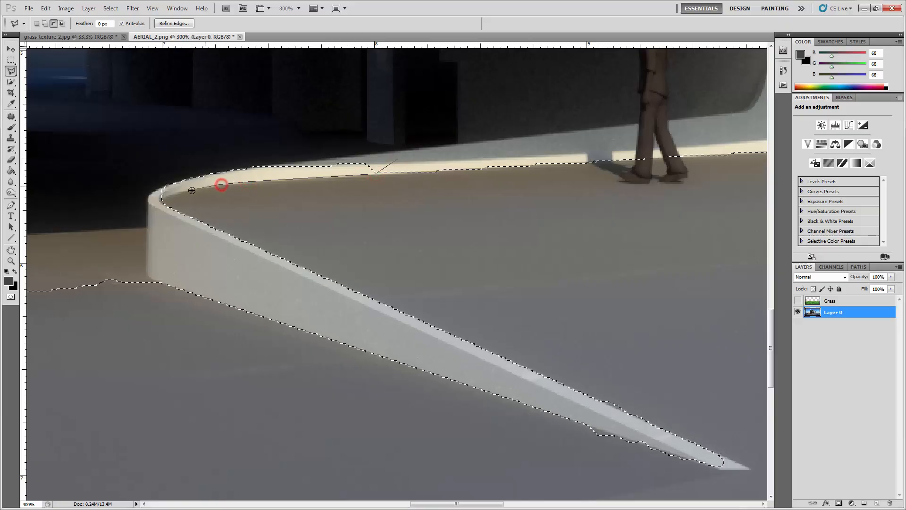
pyautogui.click(188, 190)
pyautogui.click(172, 195)
pyautogui.click(161, 195)
pyautogui.click(139, 153)
pyautogui.click(255, 112)
pyautogui.click(338, 112)
pyautogui.click(398, 121)
pyautogui.doubleClick(397, 154)
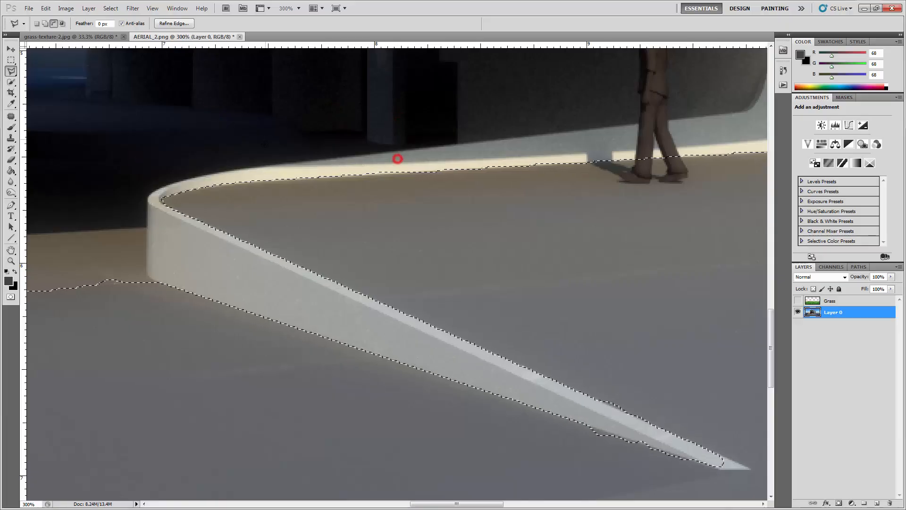
pyautogui.moveTo(205, 220)
pyautogui.mouseDown()
pyautogui.moveTo(475, 179)
pyautogui.moveTo(485, 199)
pyautogui.moveTo(472, 200)
pyautogui.mouseUp()
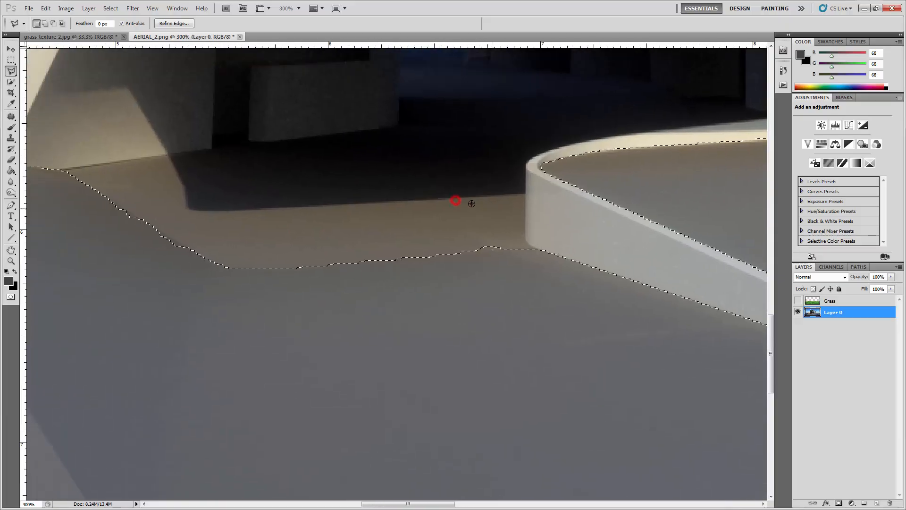
pyautogui.click(511, 226)
pyautogui.click(516, 227)
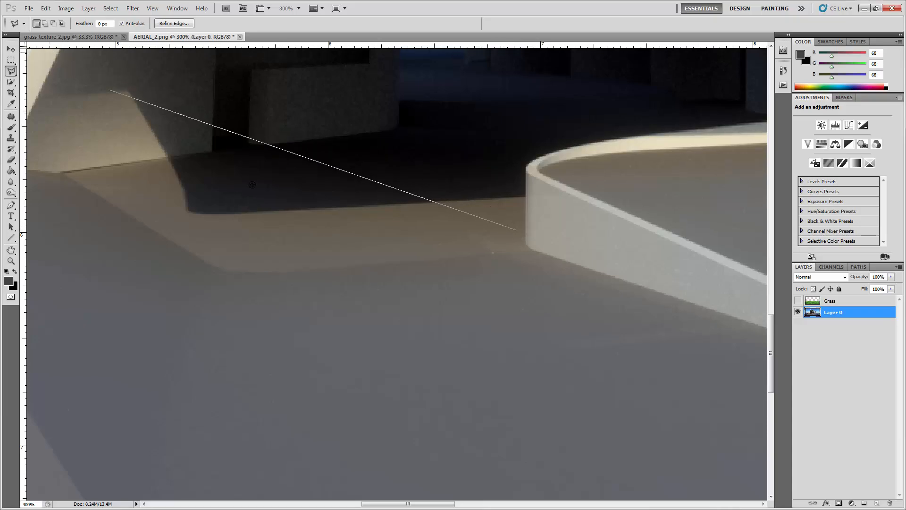
pyautogui.press('Escape')
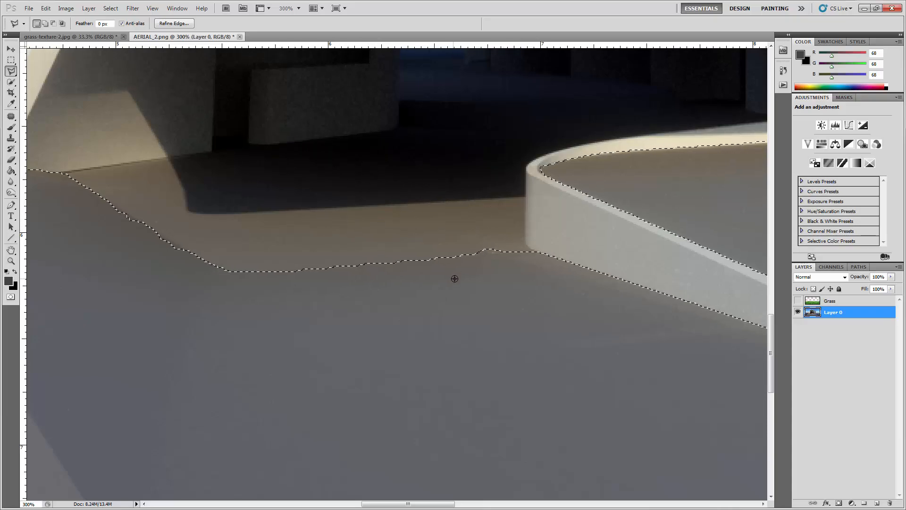
# Subtract the lighter paving between the ramp wall and the building's corner to straighten the selection edge there
pyautogui.click(505, 214)
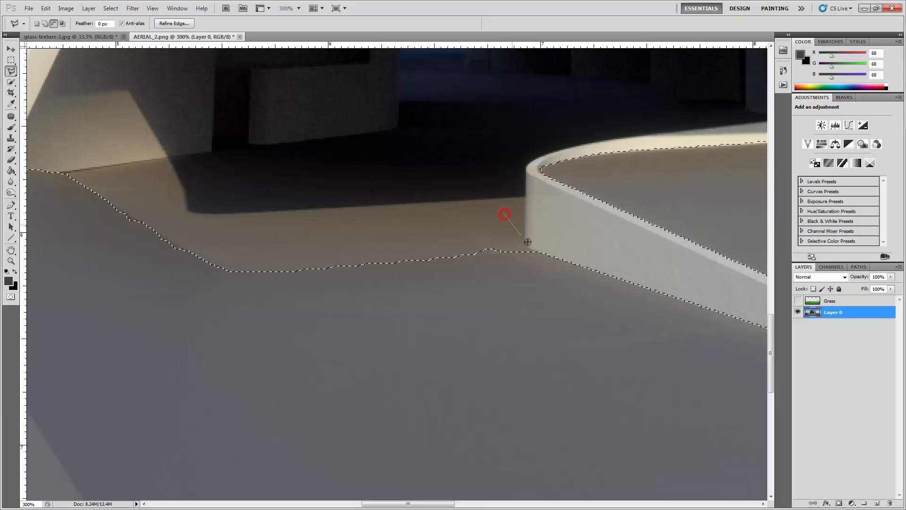
pyautogui.click(225, 269)
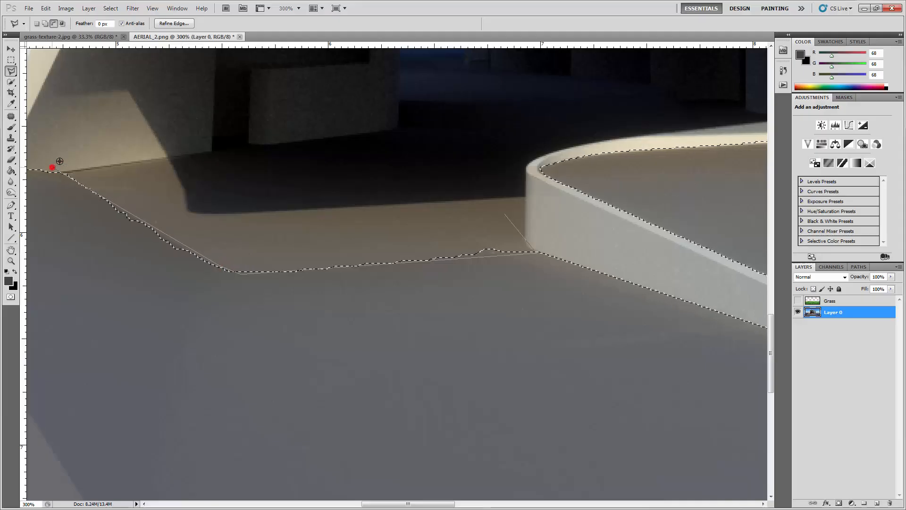
pyautogui.click(160, 138)
pyautogui.click(505, 213)
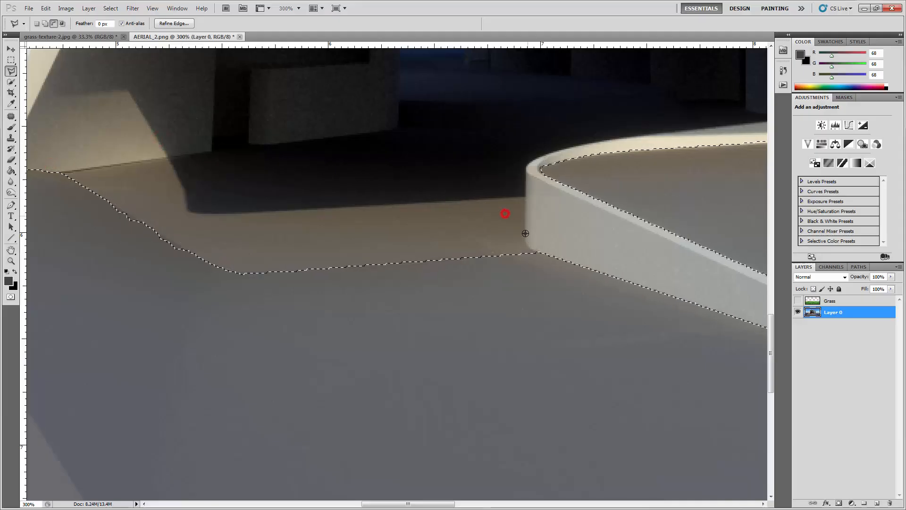
# Subtract the background foliage strip between the tree trunk and the building's wall from the selection, following the ground's far edge with the Polygonal Lasso
pyautogui.hotkey('ctrl', '-')
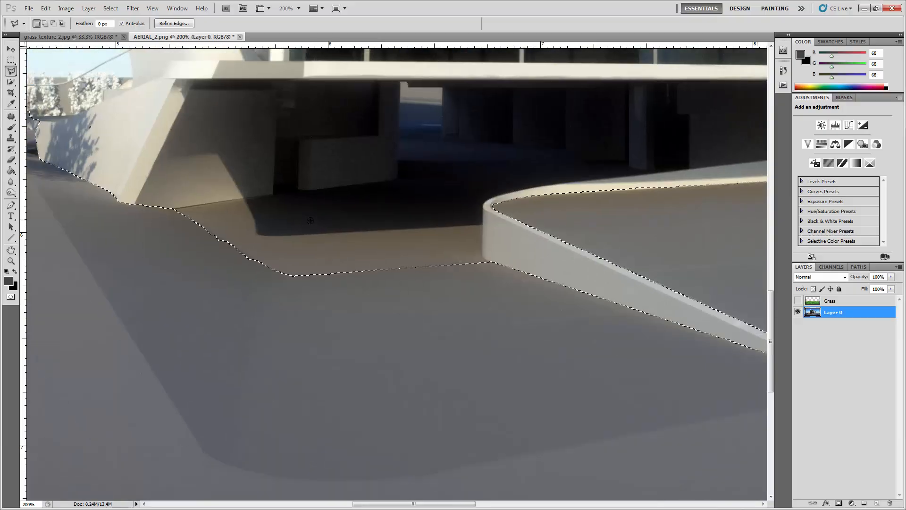
pyautogui.hotkey('ctrl', '-')
pyautogui.moveTo(172, 209); pyautogui.dragTo(360, 211)
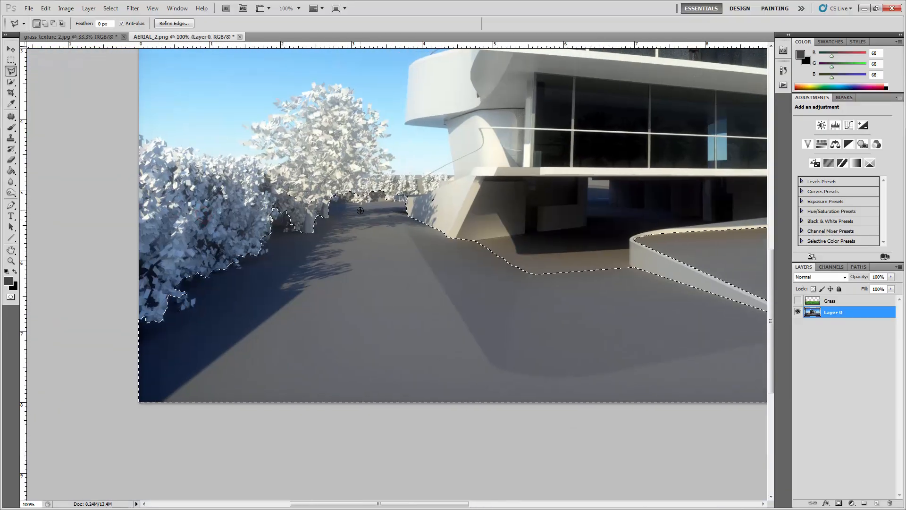
pyautogui.hotkey('ctrl', '+')
pyautogui.hotkey('ctrl', '+')
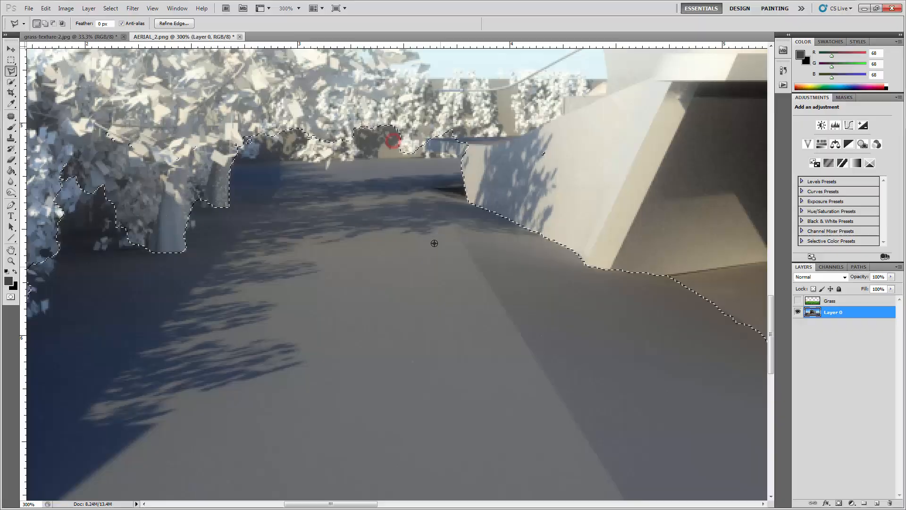
pyautogui.moveTo(392, 141); pyautogui.dragTo(394, 147)
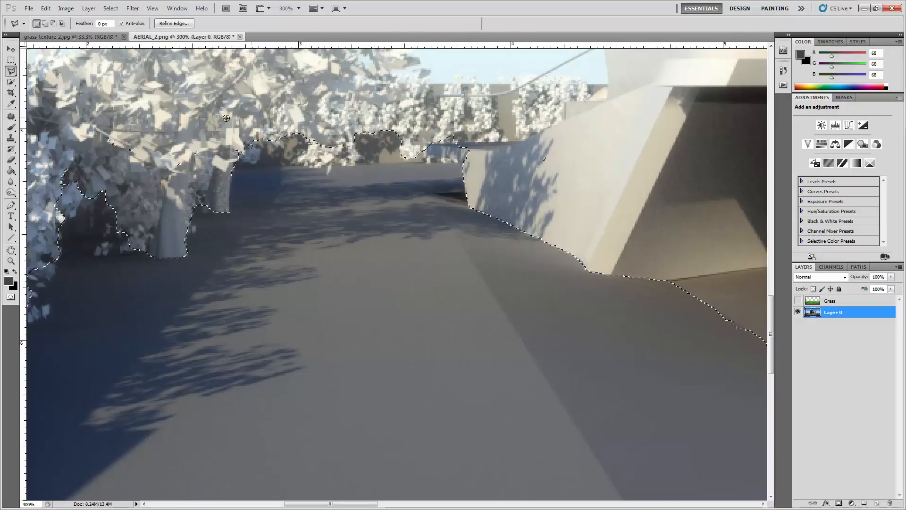
pyautogui.press('alt')
pyautogui.click(230, 169)
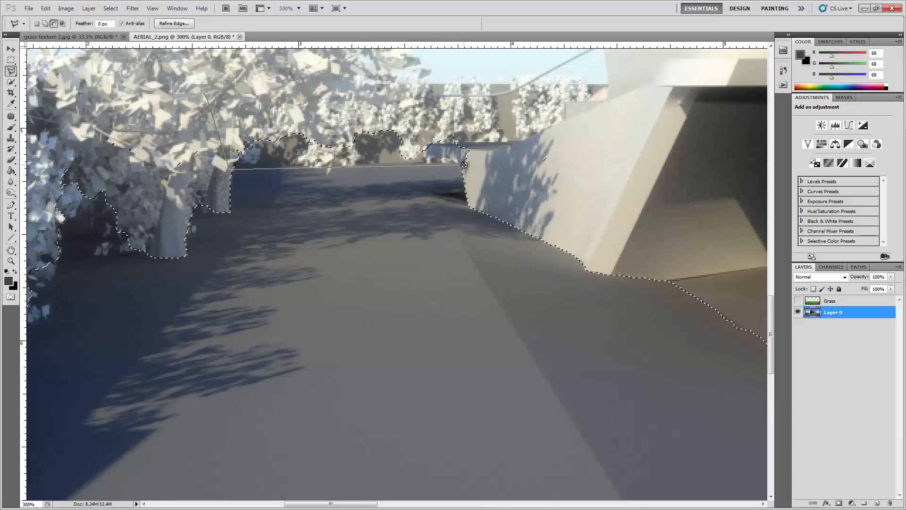
pyautogui.click(504, 149)
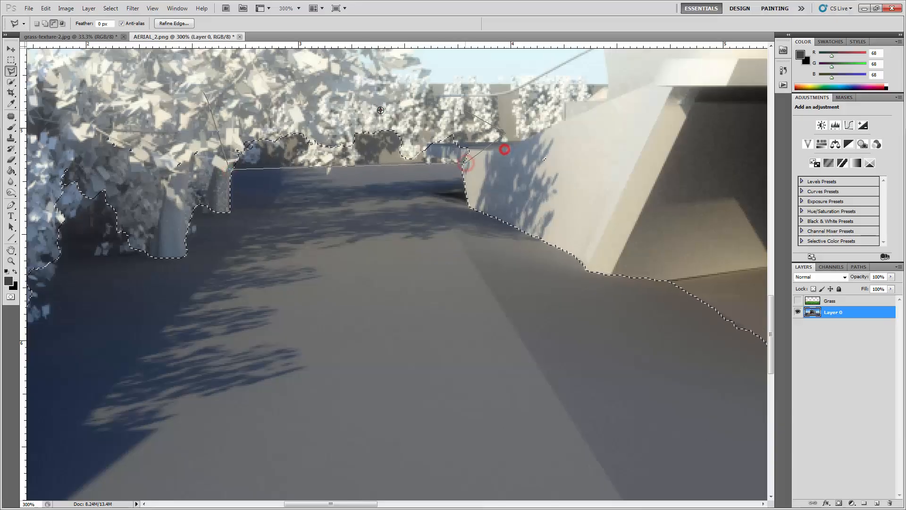
pyautogui.click(203, 91)
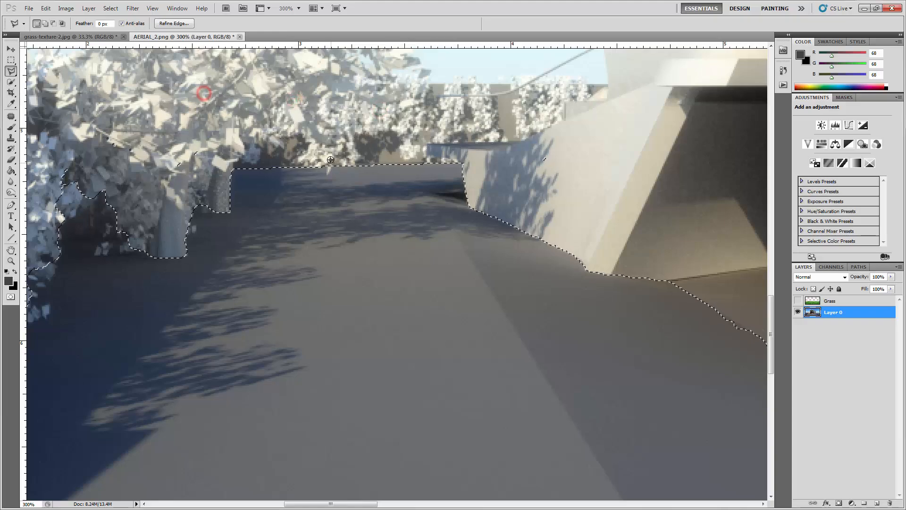
# Open Refine Edge for the ground selection in Overlay view and set the Refine Radius brush size to 27
pyautogui.moveTo(148, 205); pyautogui.dragTo(392, 157)
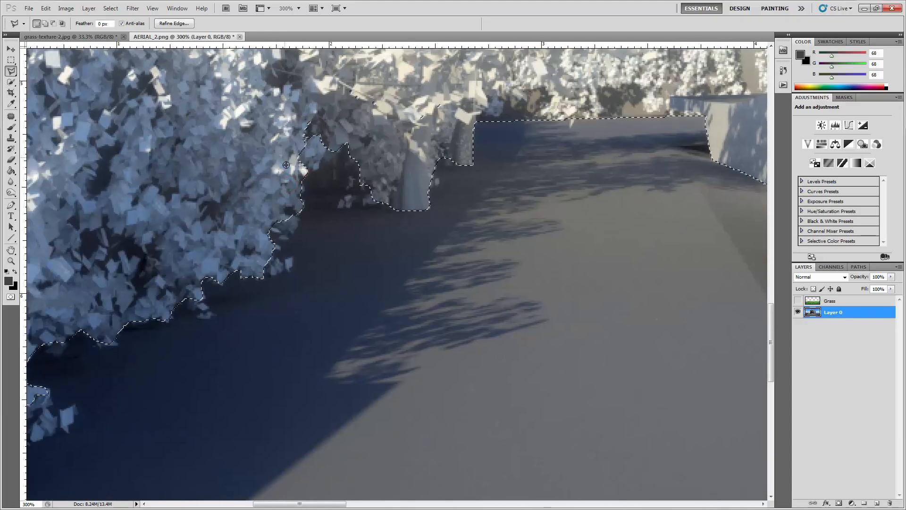
pyautogui.hotkey('ctrl', '-')
pyautogui.moveTo(259, 303); pyautogui.dragTo(260, 263)
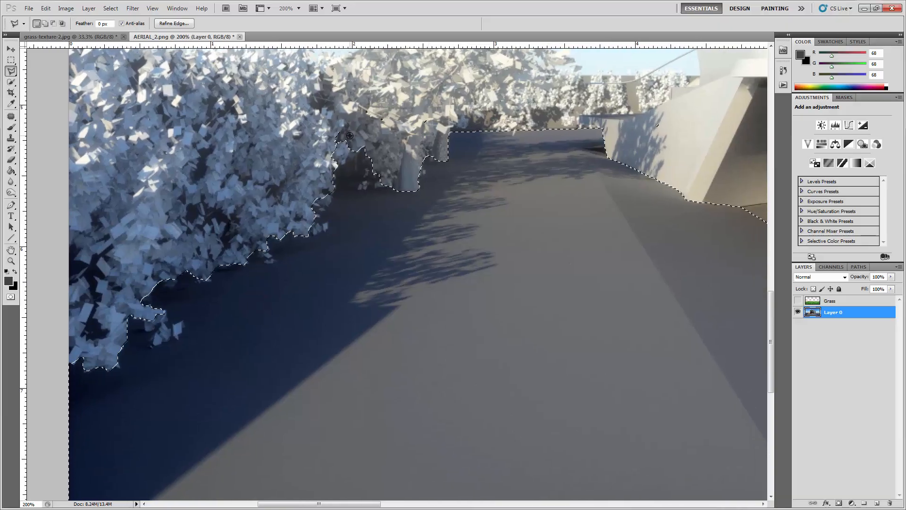
pyautogui.click(173, 23)
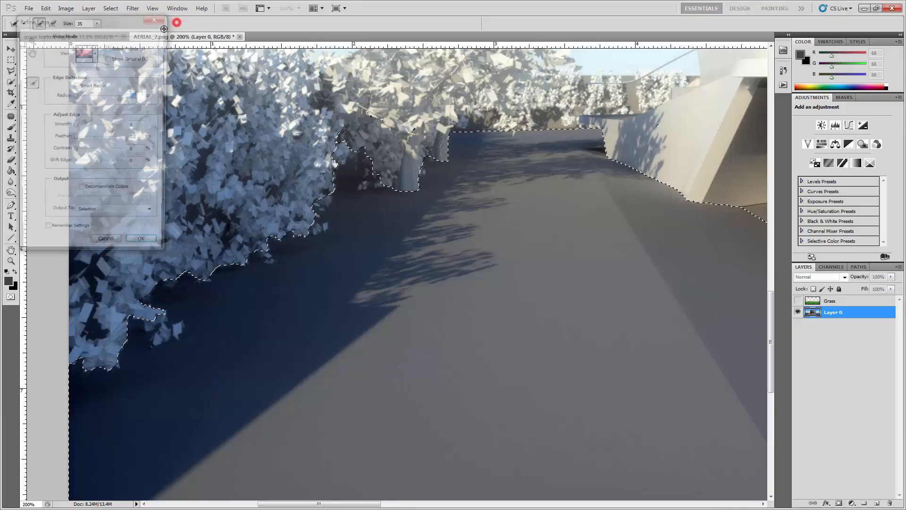
pyautogui.click(95, 52)
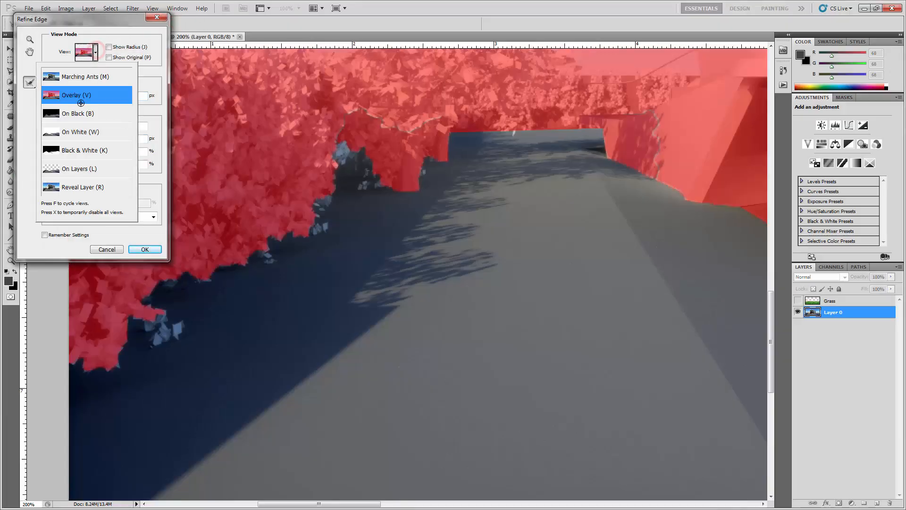
pyautogui.click(115, 18)
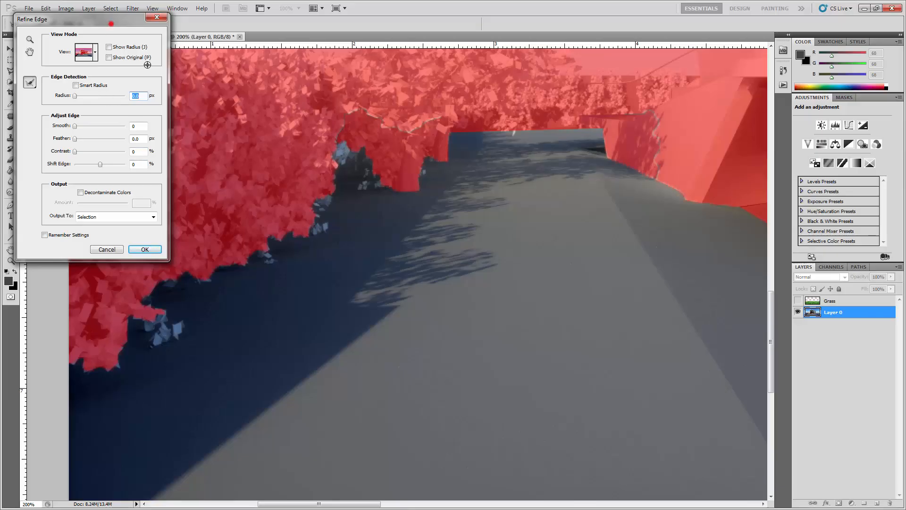
pyautogui.moveTo(111, 23)
pyautogui.mouseDown()
pyautogui.moveTo(421, 94)
pyautogui.moveTo(431, 105)
pyautogui.mouseUp()
pyautogui.click(96, 23)
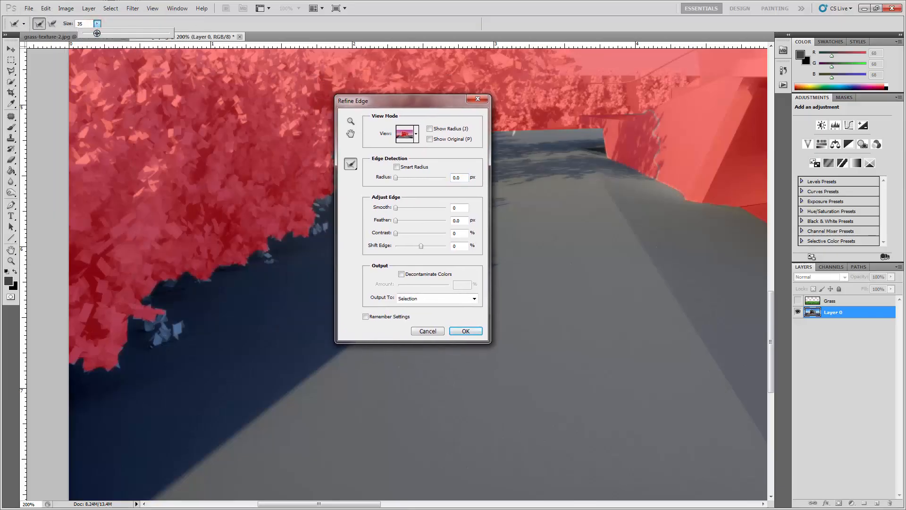
pyautogui.moveTo(97, 33); pyautogui.dragTo(94, 33)
pyautogui.click(191, 25)
pyautogui.moveTo(405, 100)
pyautogui.mouseDown()
pyautogui.moveTo(480, 99)
pyautogui.moveTo(536, 169)
pyautogui.moveTo(529, 213)
pyautogui.mouseUp()
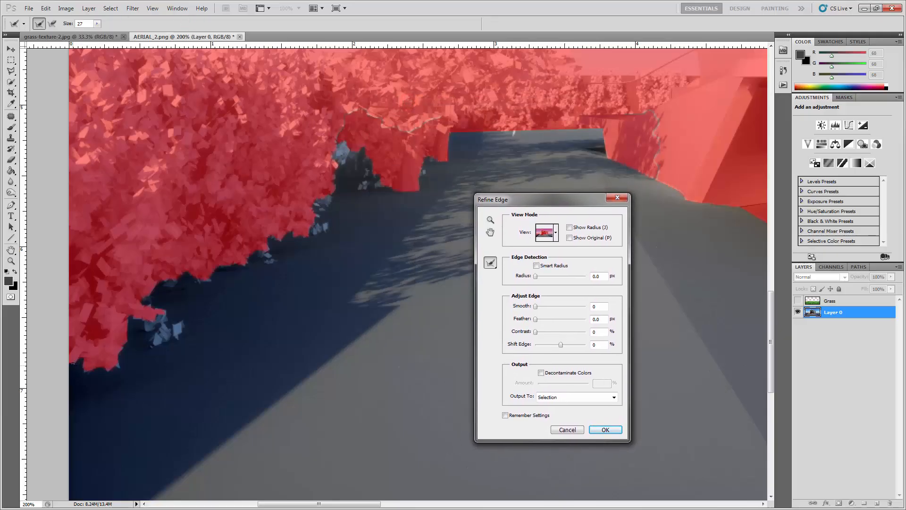
# Brush along the hedge and tree edges to refine the selection around the loose leaves, with the output kept as a selection
pyautogui.moveTo(74, 364)
pyautogui.mouseDown()
pyautogui.moveTo(111, 372)
pyautogui.moveTo(125, 331)
pyautogui.moveTo(140, 320)
pyautogui.moveTo(151, 337)
pyautogui.mouseUp()
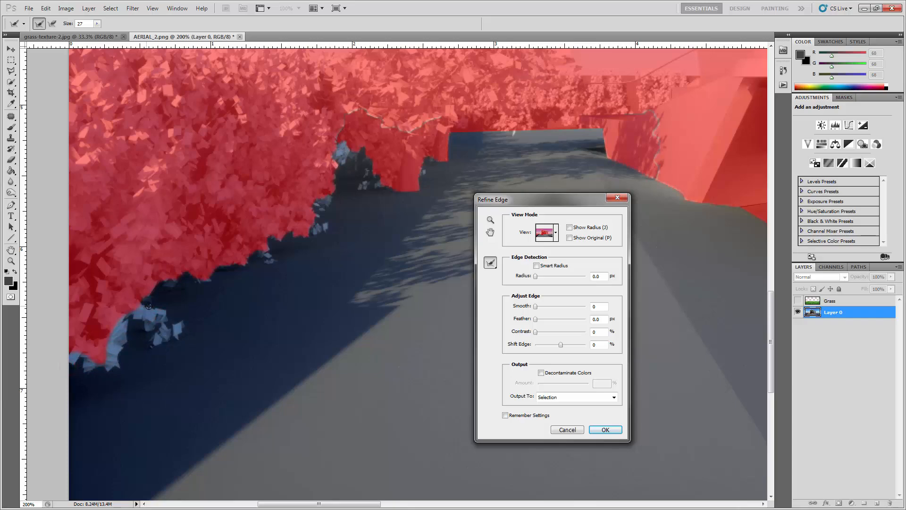
pyautogui.moveTo(148, 306)
pyautogui.mouseDown()
pyautogui.moveTo(182, 274)
pyautogui.moveTo(210, 283)
pyautogui.moveTo(235, 255)
pyautogui.moveTo(268, 261)
pyautogui.moveTo(284, 231)
pyautogui.moveTo(316, 231)
pyautogui.moveTo(314, 201)
pyautogui.moveTo(350, 149)
pyautogui.moveTo(337, 155)
pyautogui.moveTo(360, 146)
pyautogui.moveTo(367, 173)
pyautogui.moveTo(409, 192)
pyautogui.moveTo(421, 168)
pyautogui.moveTo(445, 146)
pyautogui.mouseUp()
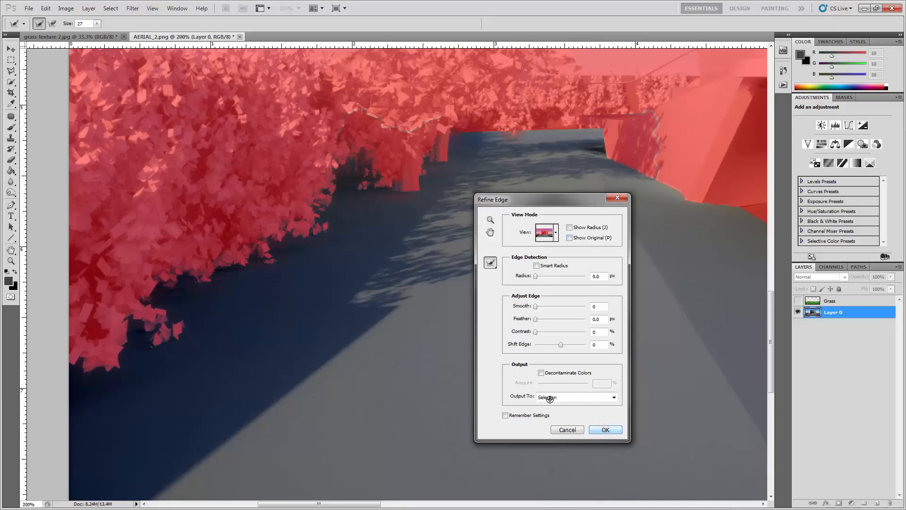
pyautogui.click(606, 430)
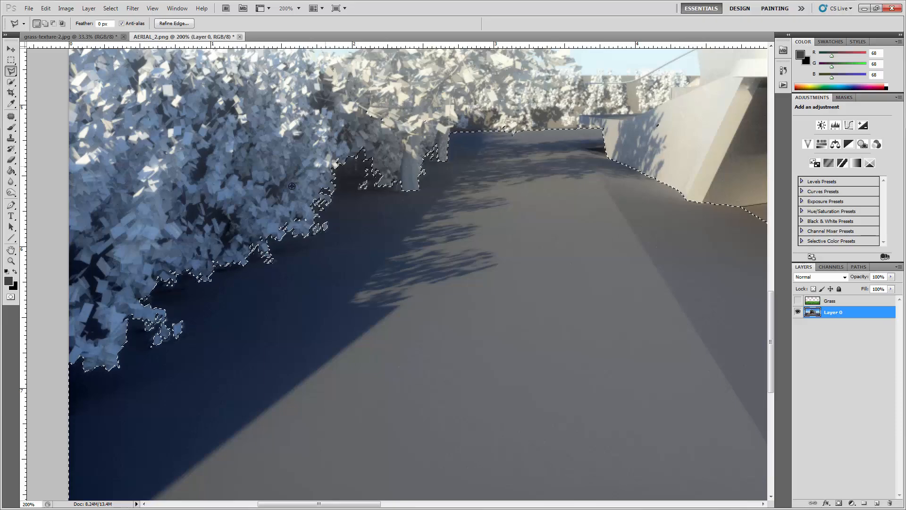
# Save the refined ground selection in AERIAL_2.png as a new channel named GrassSelect
pyautogui.moveTo(613, 208); pyautogui.dragTo(233, 137)
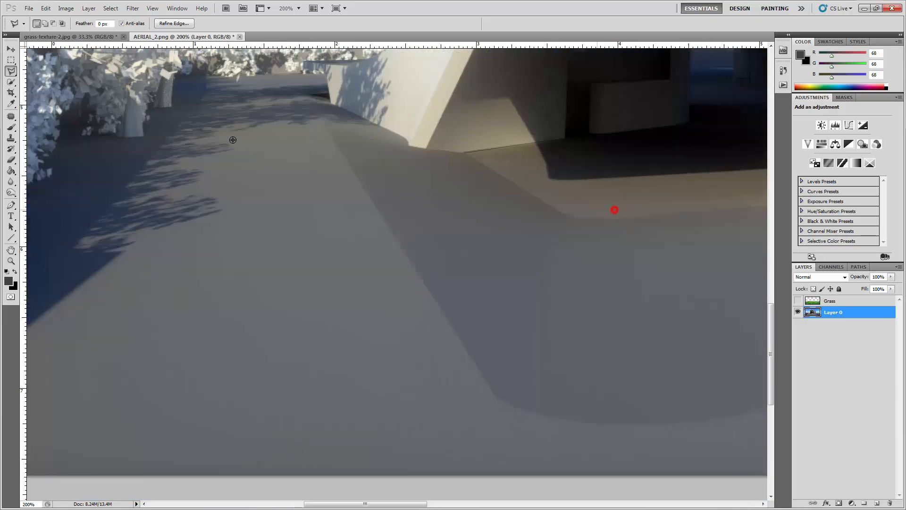
pyautogui.hotkey('ctrl', '-')
pyautogui.hotkey('ctrl', '-')
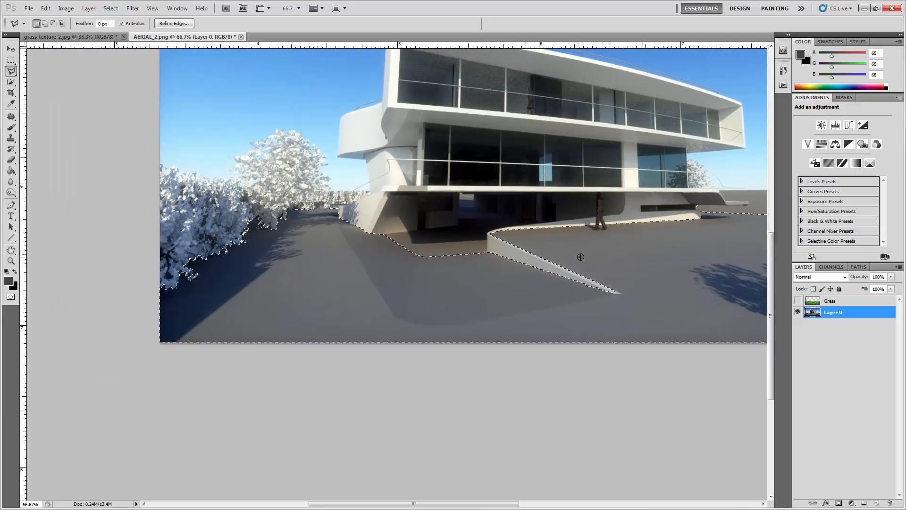
pyautogui.moveTo(625, 260); pyautogui.dragTo(412, 255)
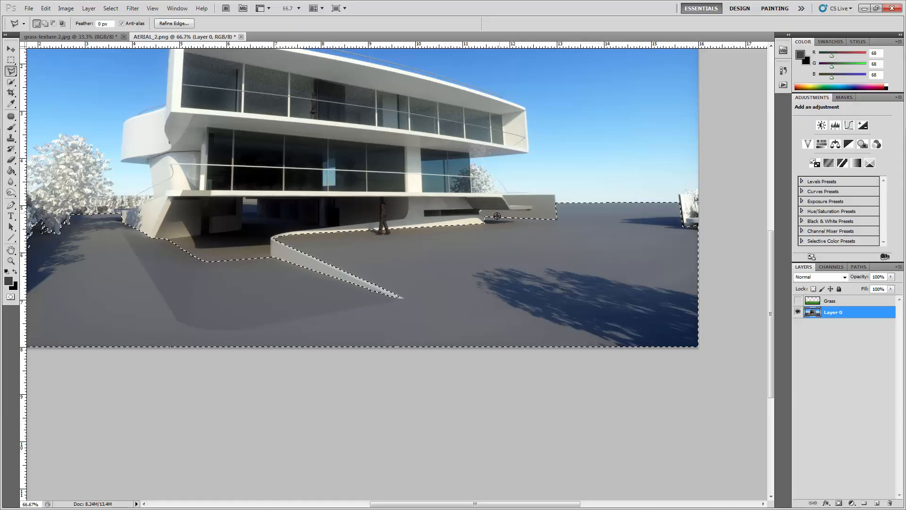
pyautogui.moveTo(171, 249); pyautogui.dragTo(147, 248)
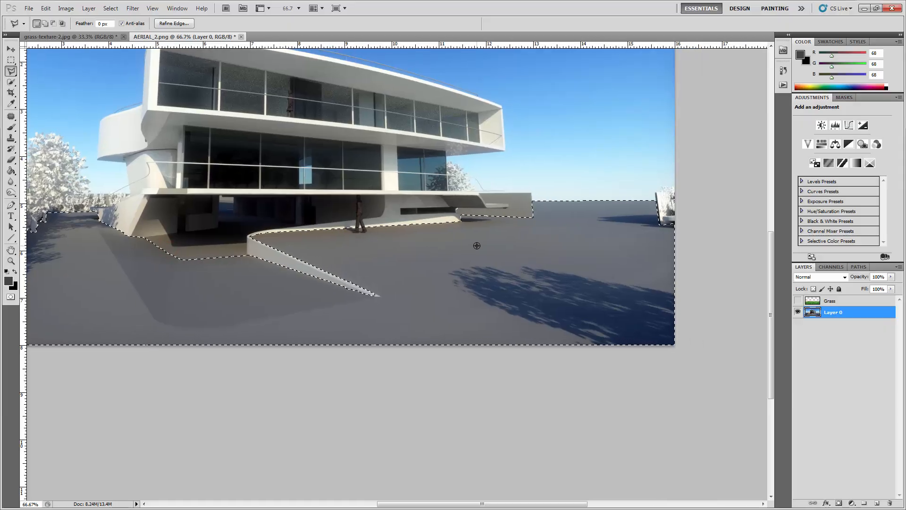
pyautogui.moveTo(185, 173); pyautogui.dragTo(269, 195)
pyautogui.press('v')
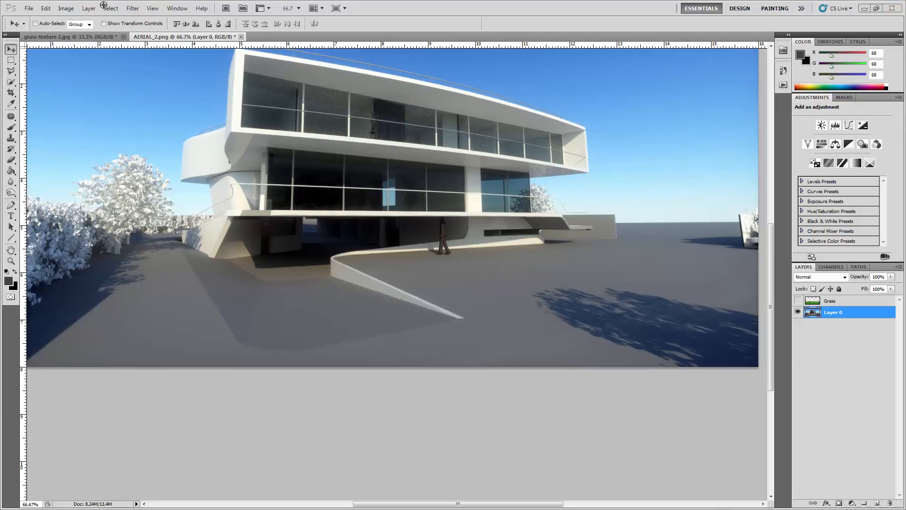
pyautogui.click(107, 7)
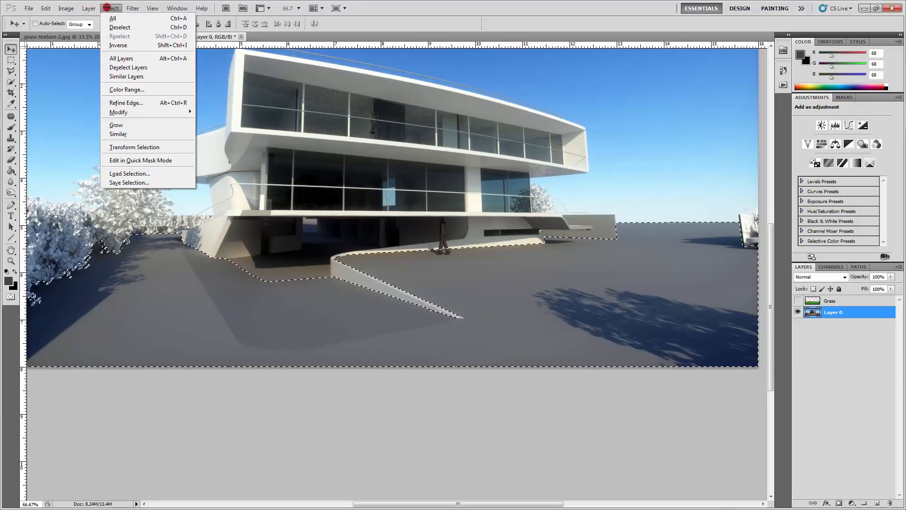
pyautogui.click(154, 183)
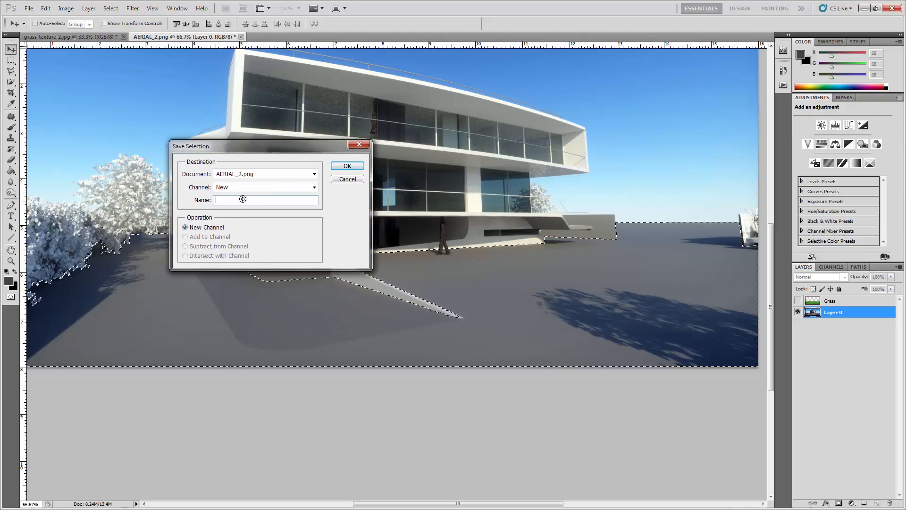
pyautogui.write('GrassSelect')
pyautogui.click(345, 166)
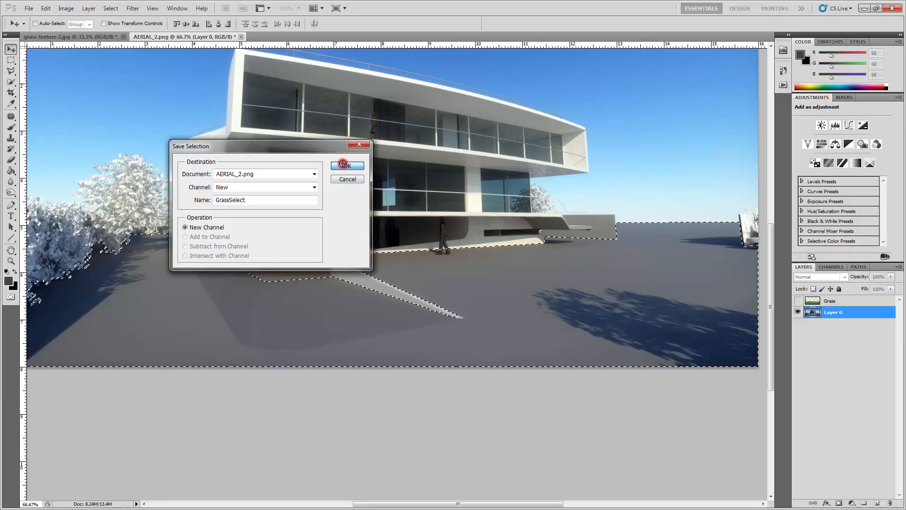
# Examine the saved GrassSelect channel as a black-and-white mask and return to the layer list
pyautogui.click(831, 266)
pyautogui.click(839, 320)
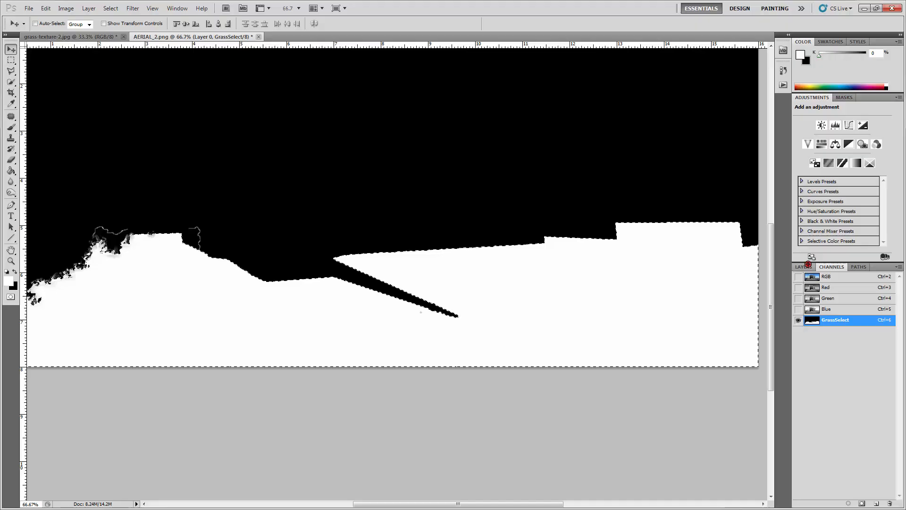
pyautogui.click(807, 266)
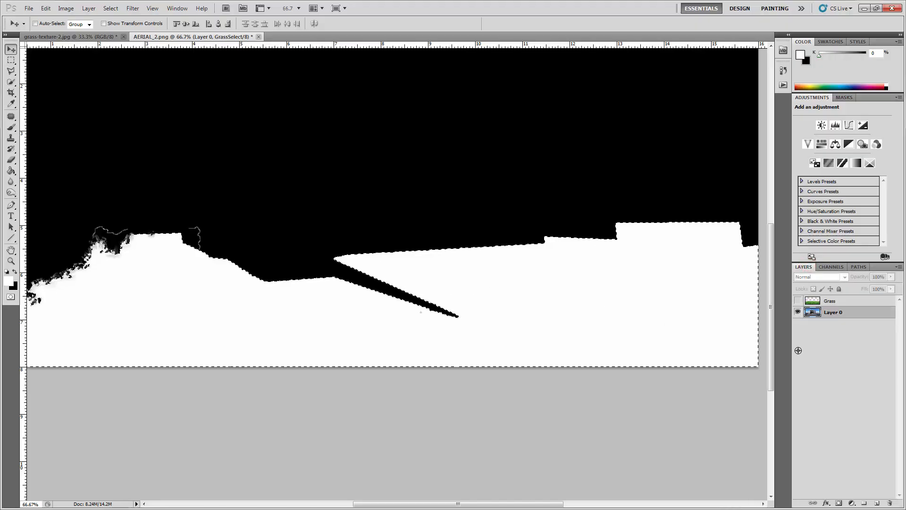
# Make the Grass layer active, clear the selection and load it back from the GrassSelect channel as a new selection
pyautogui.click(825, 301)
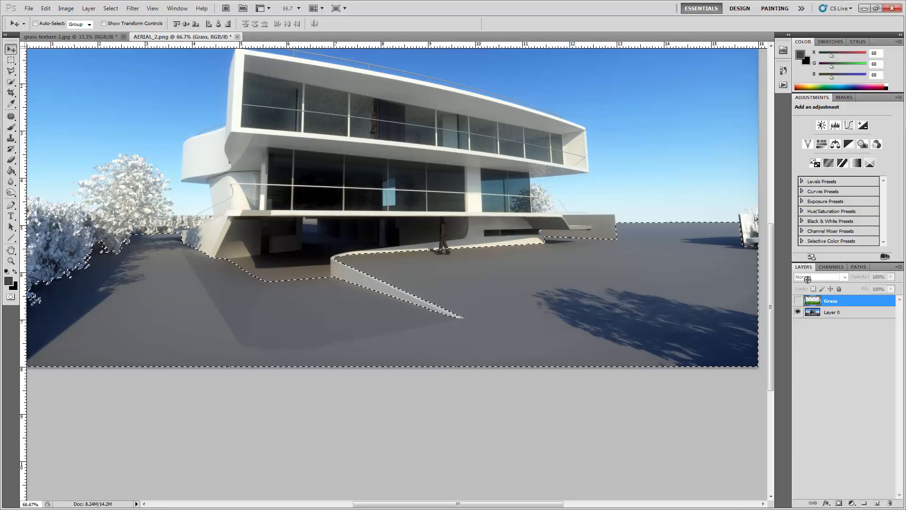
pyautogui.hotkey('ctrl', 'd')
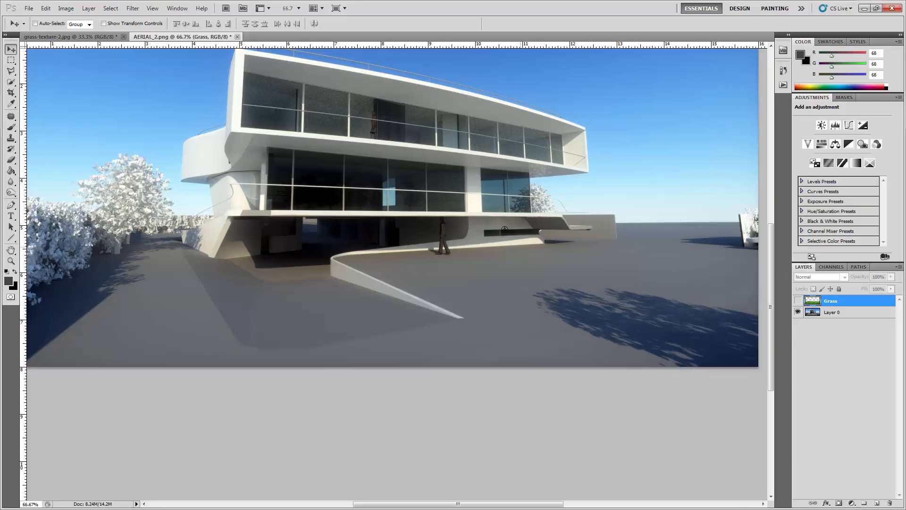
pyautogui.click(113, 7)
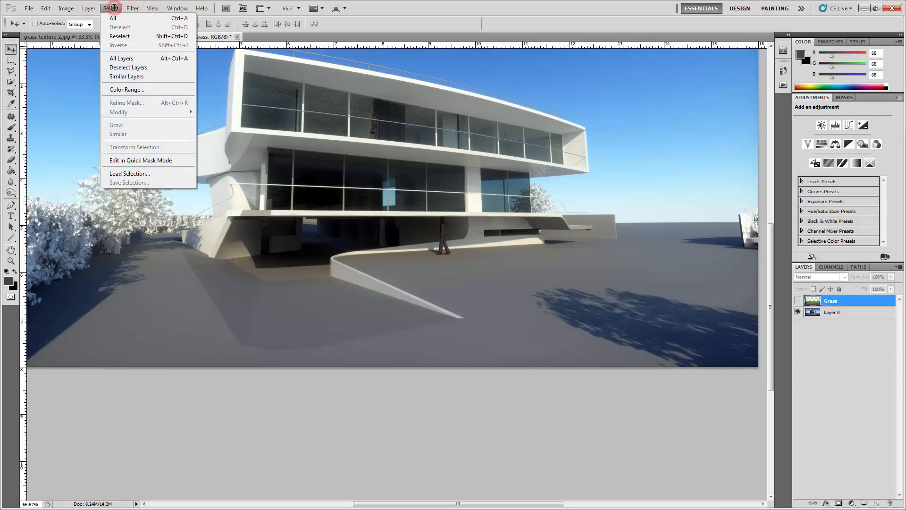
pyautogui.click(139, 173)
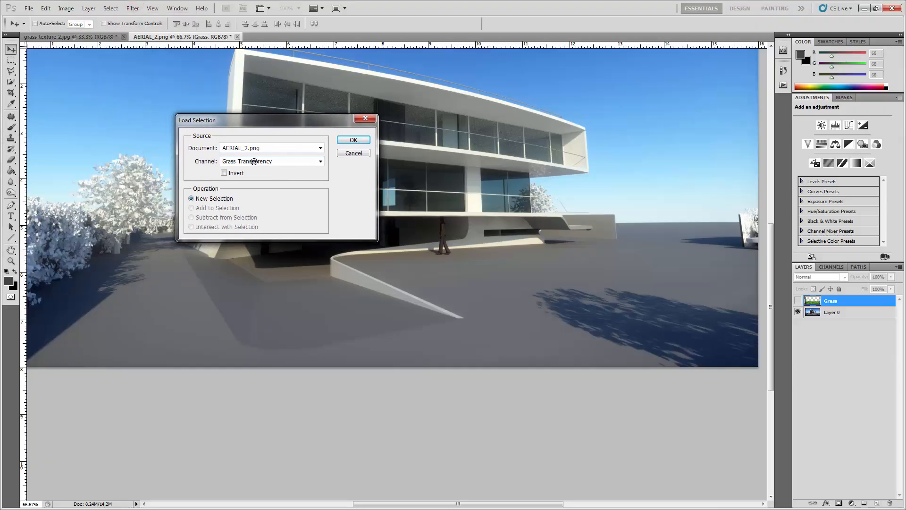
pyautogui.click(235, 160)
pyautogui.click(297, 186)
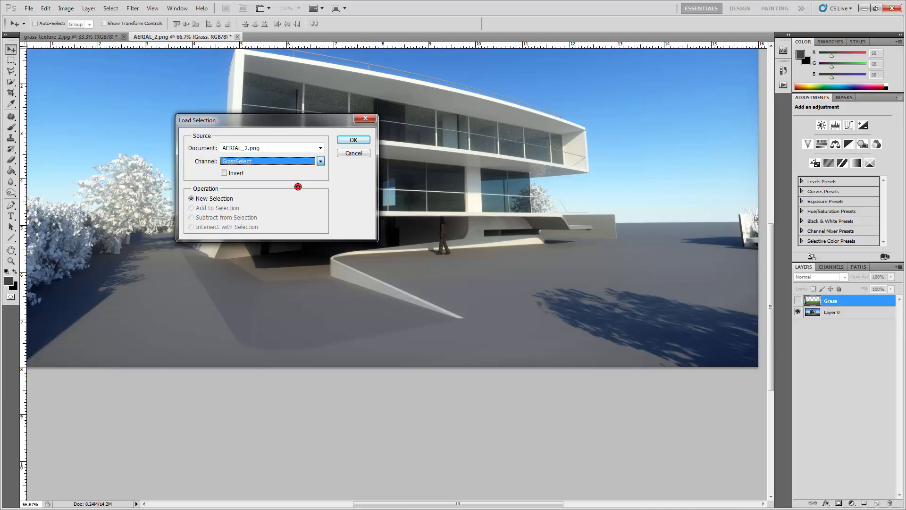
pyautogui.click(341, 141)
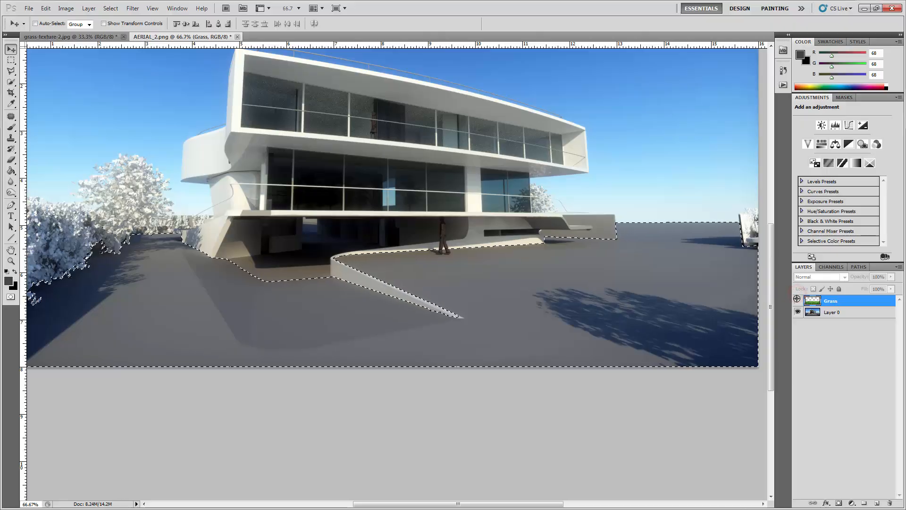
# Show the Grass layer, invert the loaded ground selection, delete the grass outside the ground and deselect
pyautogui.click(798, 301)
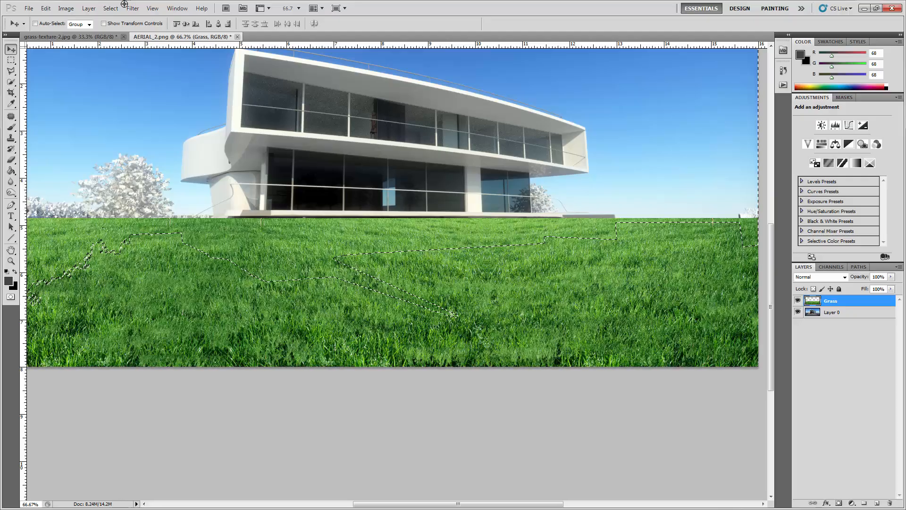
pyautogui.click(110, 9)
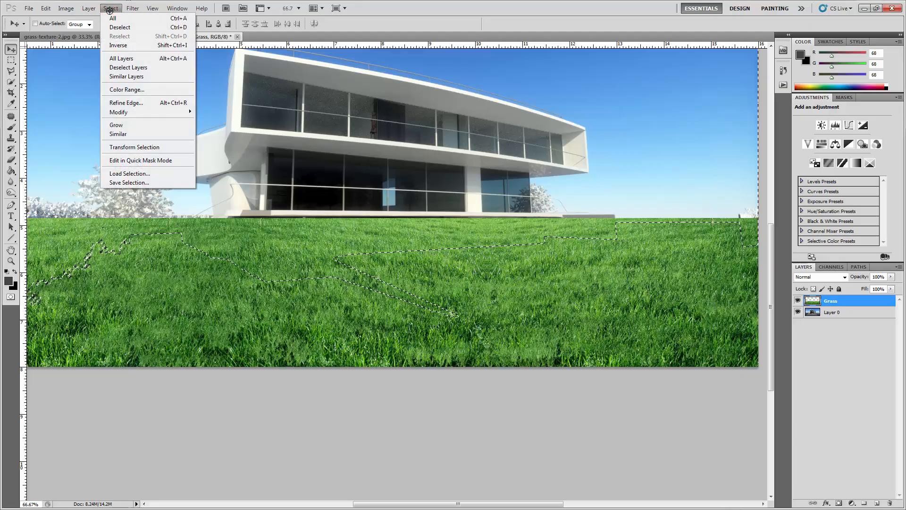
pyautogui.click(411, 17)
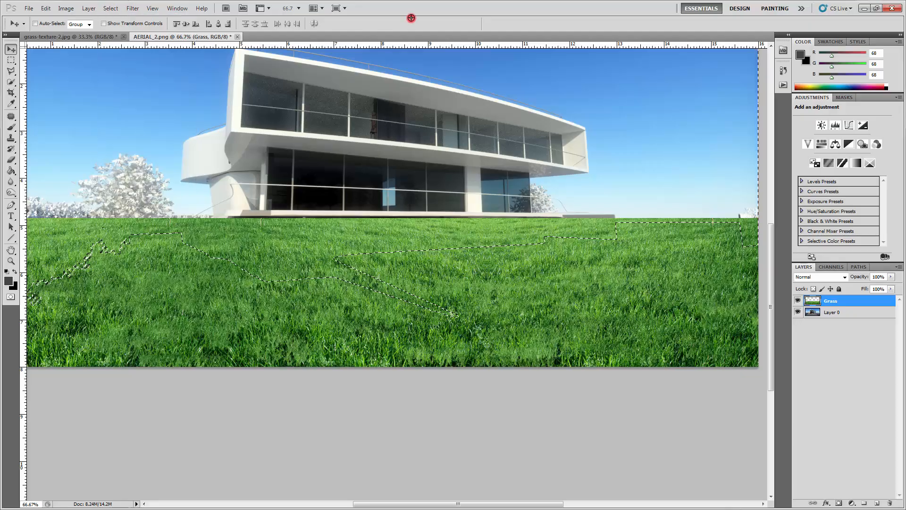
pyautogui.press('Delete')
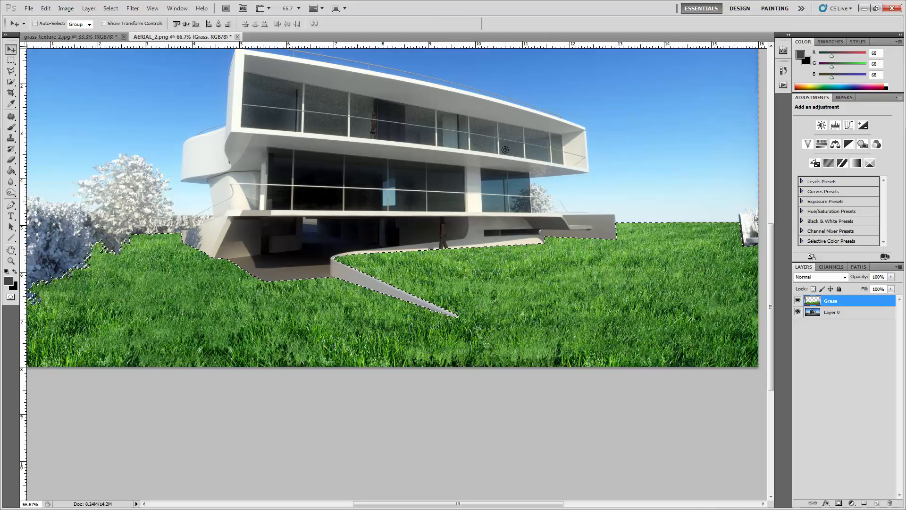
pyautogui.hotkey('ctrl', 'd')
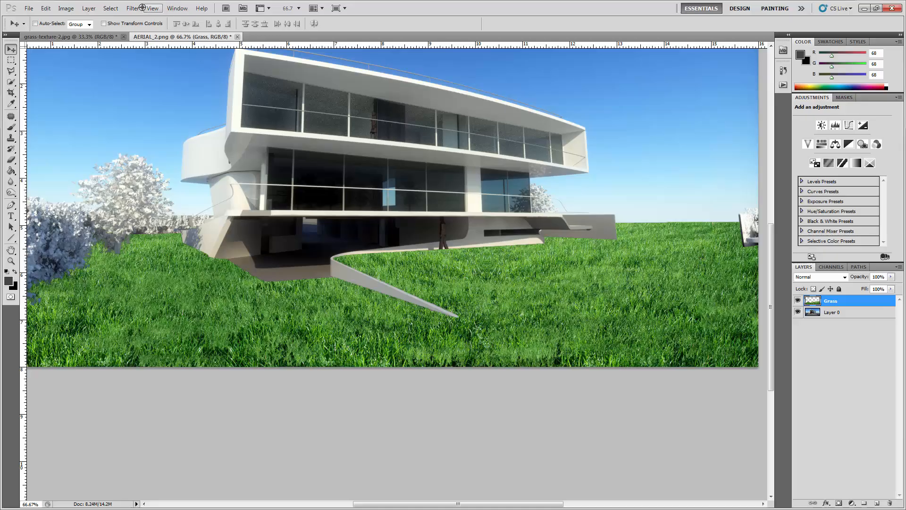
# Reduce the Grass layer's saturation with a Hue/Saturation adjustment, leaving hue and lightness at 0
pyautogui.click(65, 8)
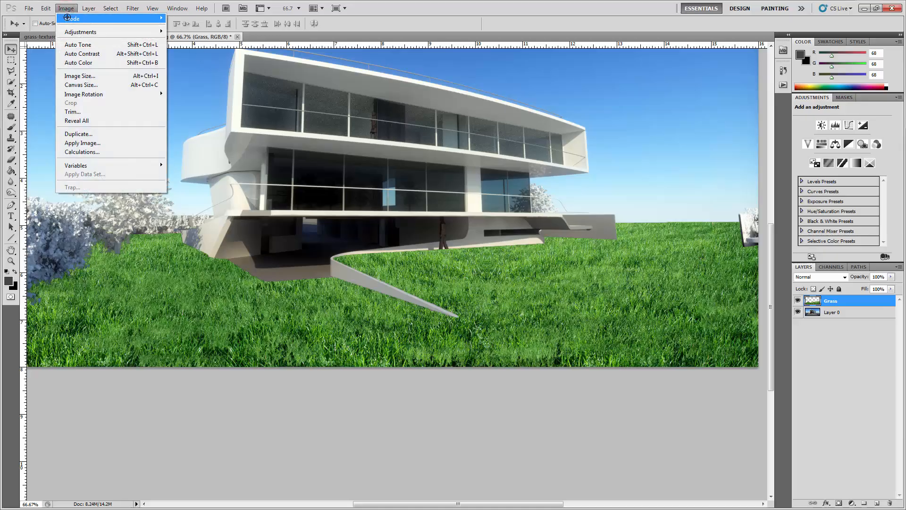
pyautogui.moveTo(95, 32)
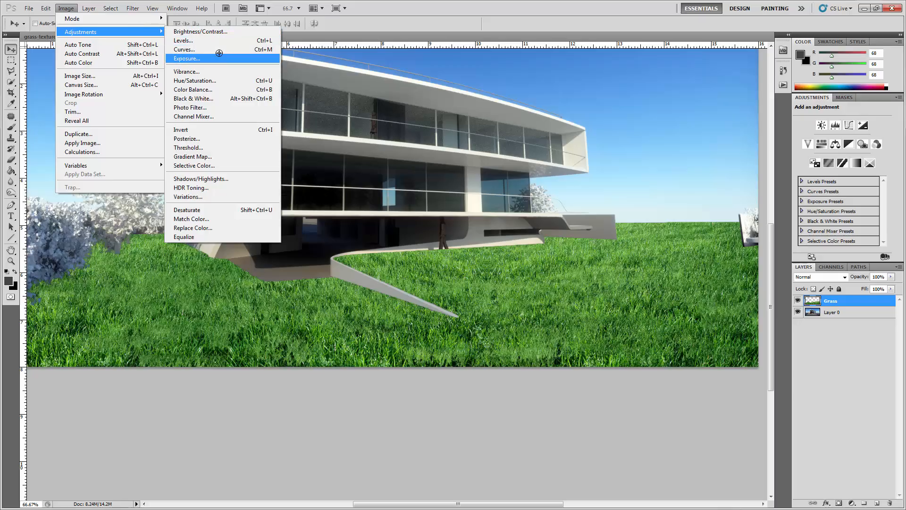
pyautogui.click(195, 80)
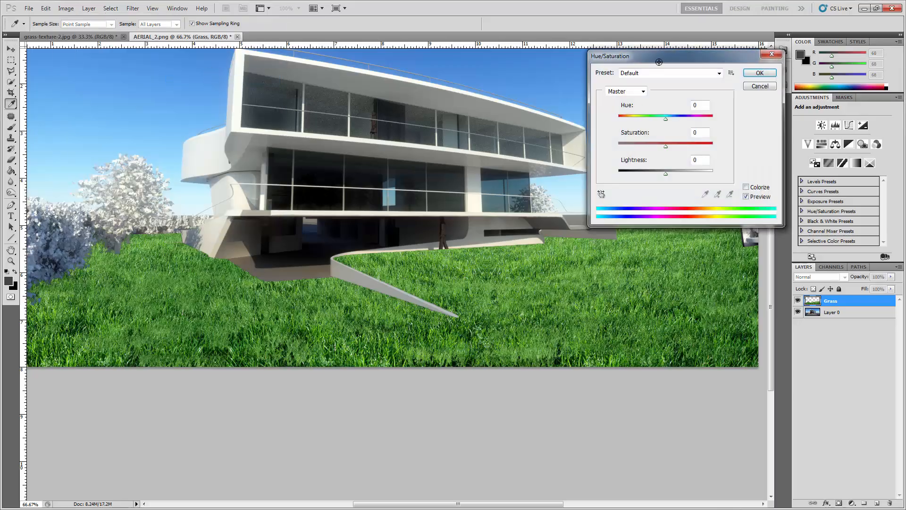
pyautogui.moveTo(653, 54); pyautogui.dragTo(536, 20)
pyautogui.click(533, 109)
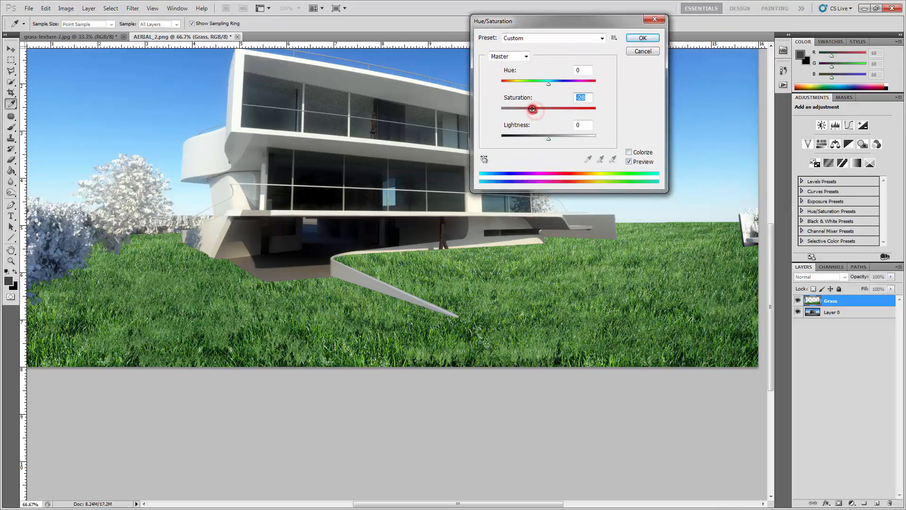
pyautogui.moveTo(534, 110); pyautogui.dragTo(533, 109)
pyautogui.click(643, 38)
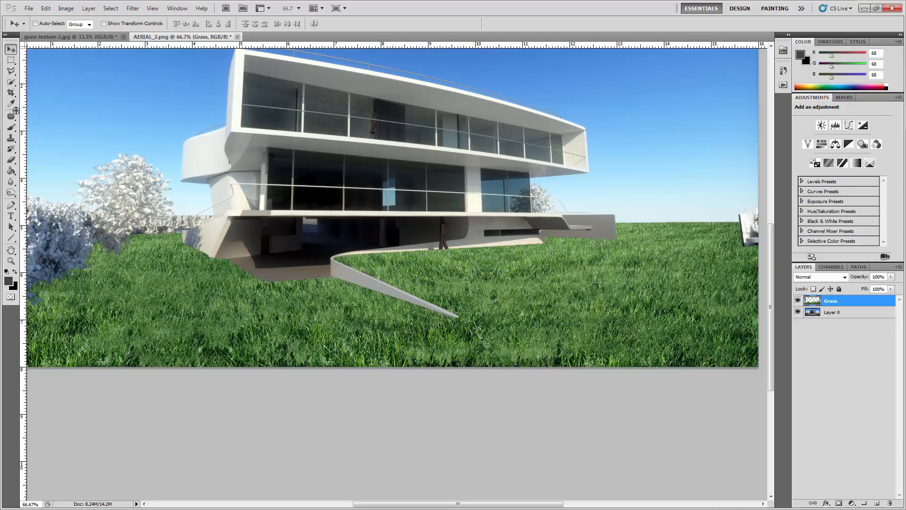
# With the Clone Stamp and a 15 px brush, stamp grass blades over the lower edge of the projecting terrace wall
pyautogui.click(11, 138)
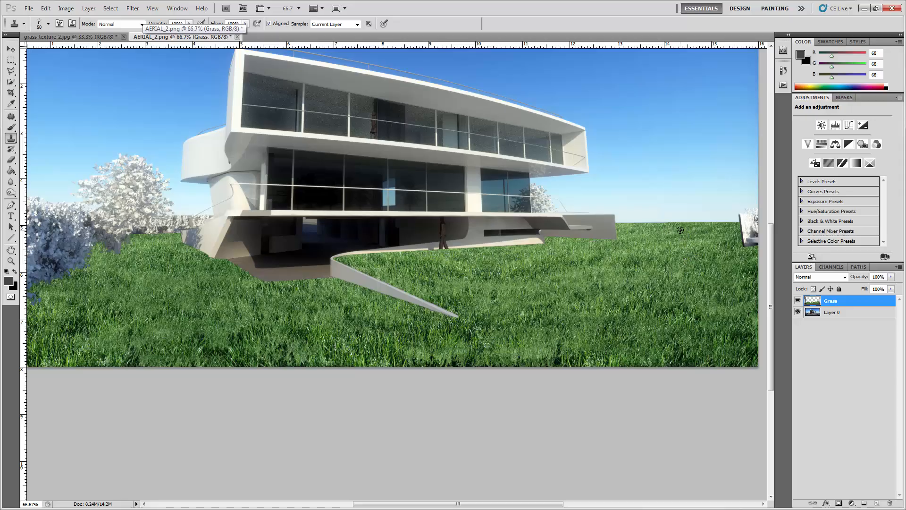
pyautogui.press(']')
pyautogui.press(']')
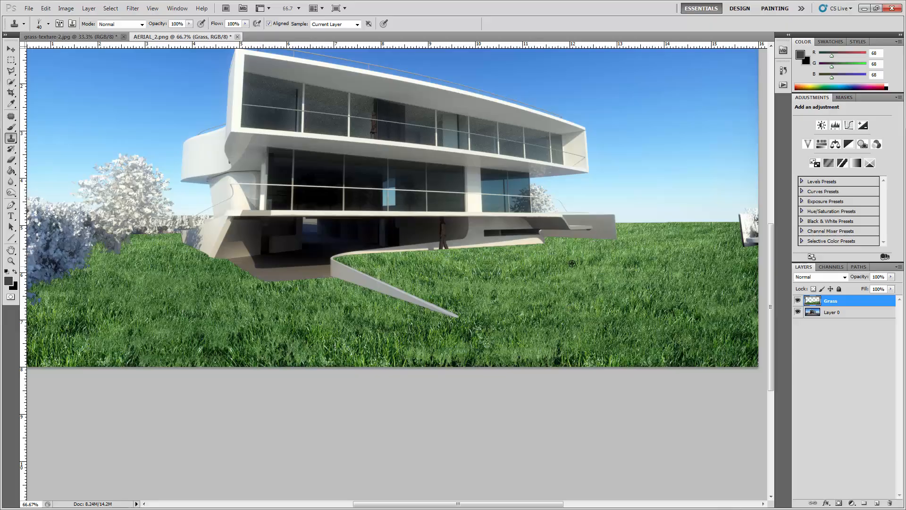
pyautogui.hotkey('ctrl', '+')
pyautogui.hotkey('ctrl', '+')
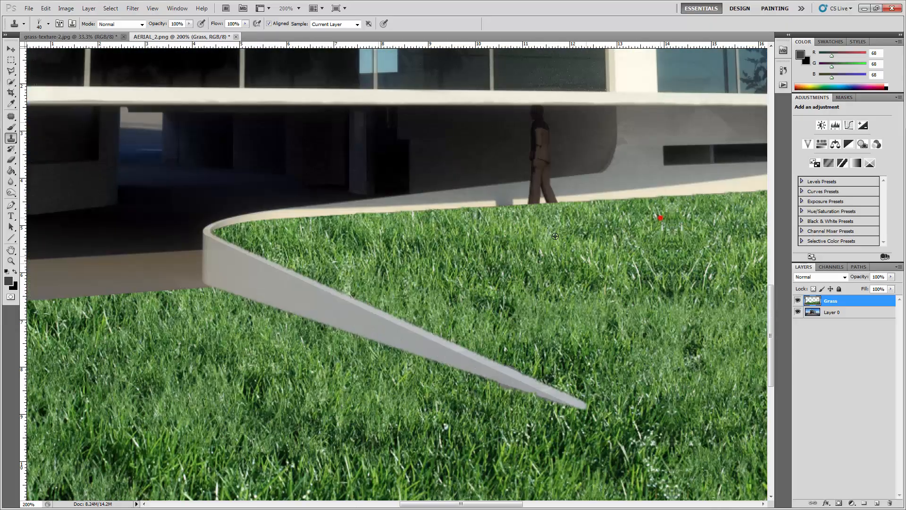
pyautogui.moveTo(660, 218); pyautogui.dragTo(381, 276)
pyautogui.moveTo(621, 235); pyautogui.dragTo(285, 234)
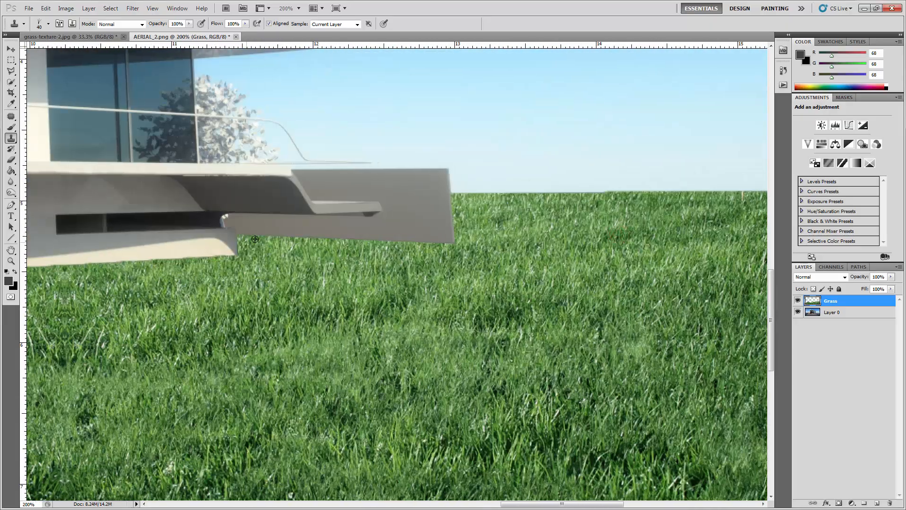
pyautogui.press(']')
pyautogui.click(242, 233)
pyautogui.click(262, 230)
pyautogui.click(262, 232)
pyautogui.click(265, 236)
pyautogui.click(278, 235)
pyautogui.click(281, 236)
pyautogui.click(267, 234)
pyautogui.click(277, 233)
pyautogui.click(307, 236)
pyautogui.click(337, 236)
pyautogui.click(366, 235)
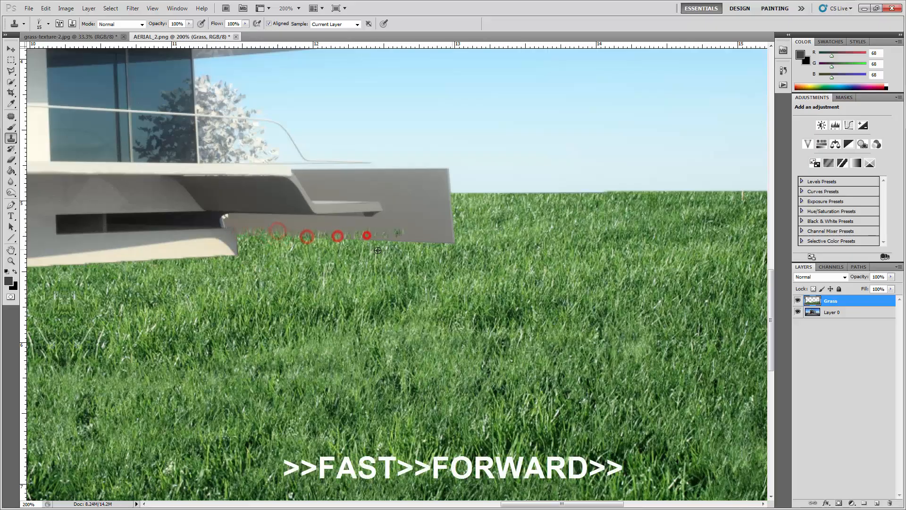
# Step back the stray clone strokes in the history and restamp grass along the middle of the terrace wall's lower edge
pyautogui.click(782, 70)
pyautogui.click(716, 247)
pyautogui.click(338, 245)
pyautogui.click(336, 253)
pyautogui.click(332, 233)
pyautogui.click(344, 237)
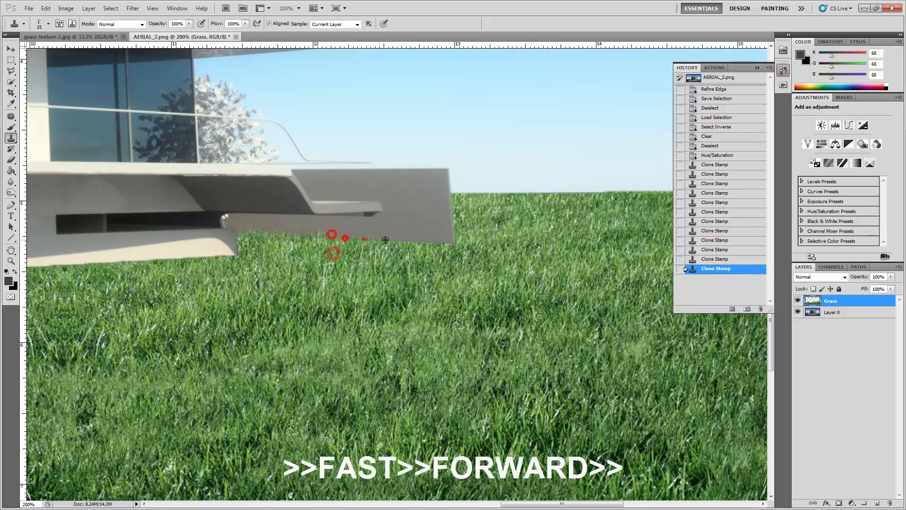
# Extend the cloned grass blades along the terrace wall's lower edge to its outer corner
pyautogui.click(364, 239)
pyautogui.click(391, 241)
pyautogui.moveTo(407, 242); pyautogui.dragTo(452, 241)
pyautogui.click(409, 240)
pyautogui.click(412, 241)
pyautogui.click(419, 242)
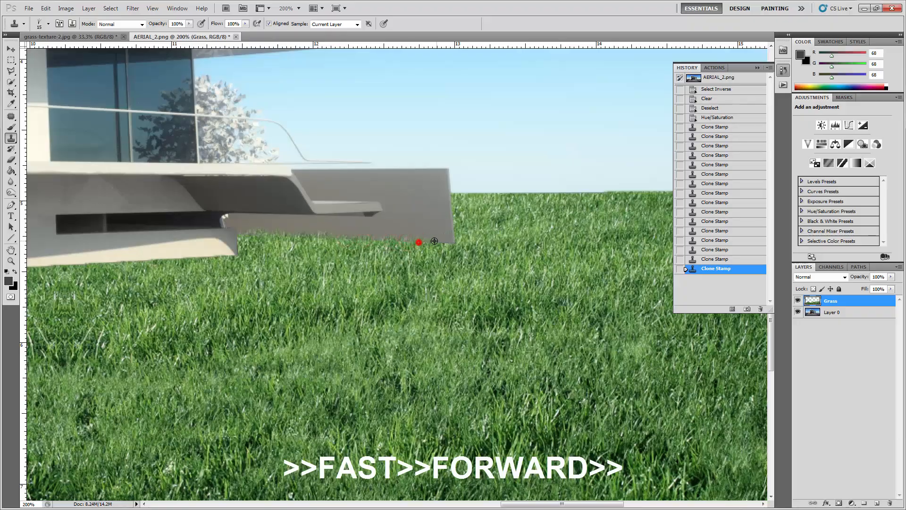
pyautogui.click(436, 241)
pyautogui.click(438, 246)
# Clone grass blades over the lower edge of the pale base beneath the strip window, up to its rounded end
pyautogui.moveTo(294, 232); pyautogui.dragTo(401, 235)
pyautogui.click(250, 267)
pyautogui.moveTo(250, 267); pyautogui.dragTo(338, 286)
pyautogui.click(432, 271)
pyautogui.click(434, 269)
pyautogui.click(352, 279)
pyautogui.click(390, 274)
pyautogui.click(419, 276)
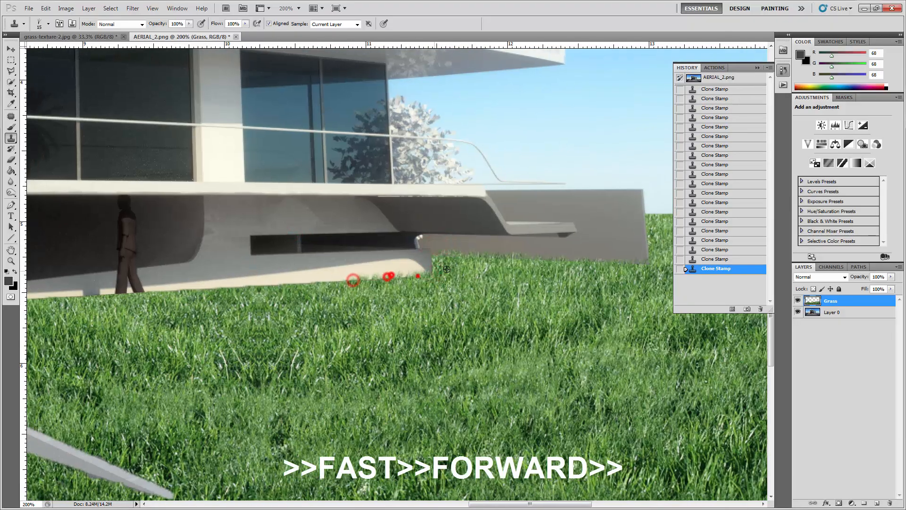
# Stamp grass blades along the pale base's lower edge between the walking figure and the strip window
pyautogui.click(211, 280)
pyautogui.click(216, 284)
pyautogui.click(235, 282)
pyautogui.click(250, 283)
pyautogui.click(272, 283)
pyautogui.click(293, 282)
pyautogui.click(311, 281)
pyautogui.click(329, 279)
# Resample the grass and clone it with a 25 px brush along the pale curb from the ramp's bend to the walking figure
pyautogui.moveTo(422, 269); pyautogui.dragTo(652, 246)
pyautogui.keyDown('alt'); pyautogui.click(265, 330); pyautogui.keyUp('alt')
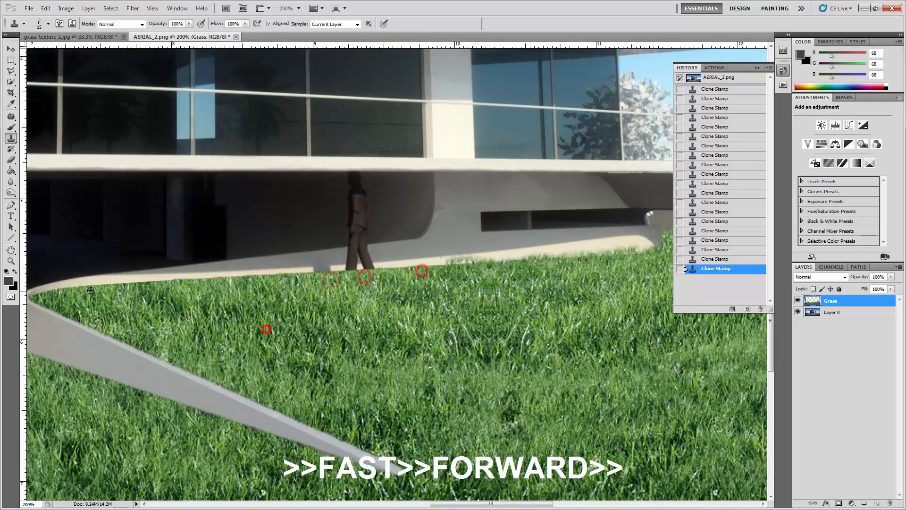
pyautogui.click(145, 279)
pyautogui.press(']')
pyautogui.click(171, 281)
pyautogui.click(231, 278)
pyautogui.click(257, 275)
pyautogui.click(277, 277)
pyautogui.click(328, 271)
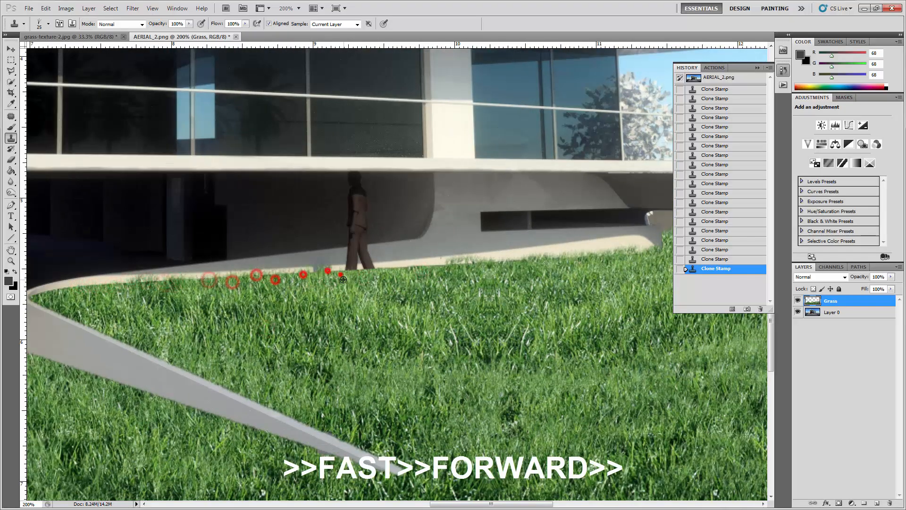
# Stamp grass blades over the curb at the walking figure's feet and just beyond
pyautogui.click(345, 273)
pyautogui.click(372, 270)
pyautogui.click(390, 271)
pyautogui.click(399, 270)
pyautogui.click(439, 267)
pyautogui.click(470, 269)
# Clone grass blades over the lower edge of the tapering ramp wall, starting near its bend
pyautogui.moveTo(137, 297); pyautogui.dragTo(305, 297)
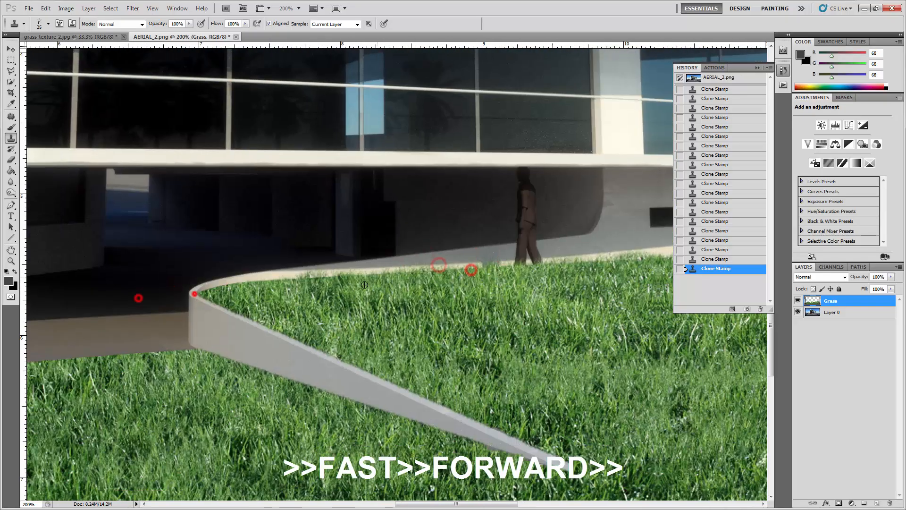
pyautogui.moveTo(195, 294); pyautogui.dragTo(306, 239)
pyautogui.click(313, 301)
pyautogui.click(334, 306)
pyautogui.click(352, 311)
pyautogui.click(404, 326)
pyautogui.click(445, 334)
pyautogui.moveTo(469, 372); pyautogui.dragTo(343, 311)
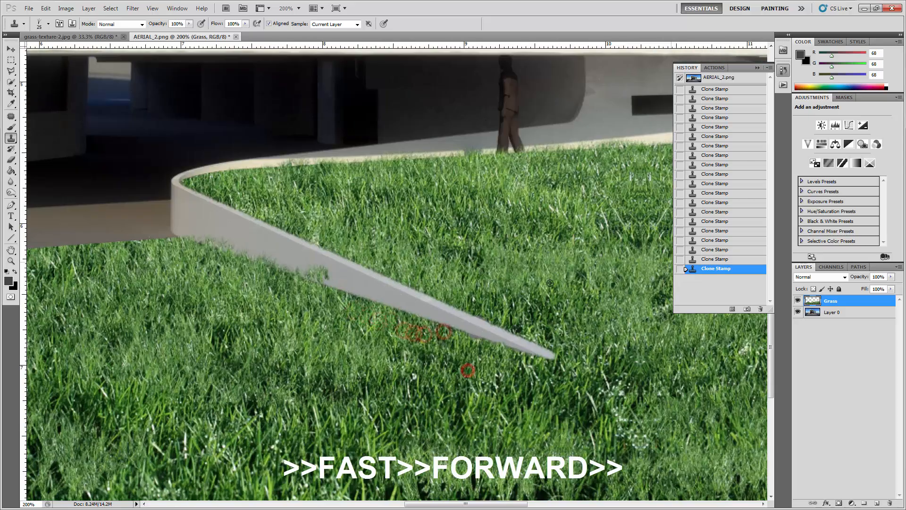
# Step back the last clone stroke and restamp the ramp wall's lower edge, reducing the brush to 20 px
pyautogui.click(699, 258)
pyautogui.click(460, 329)
pyautogui.click(430, 326)
pyautogui.click(391, 306)
pyautogui.press('[')
pyautogui.click(296, 271)
pyautogui.click(318, 282)
pyautogui.click(355, 296)
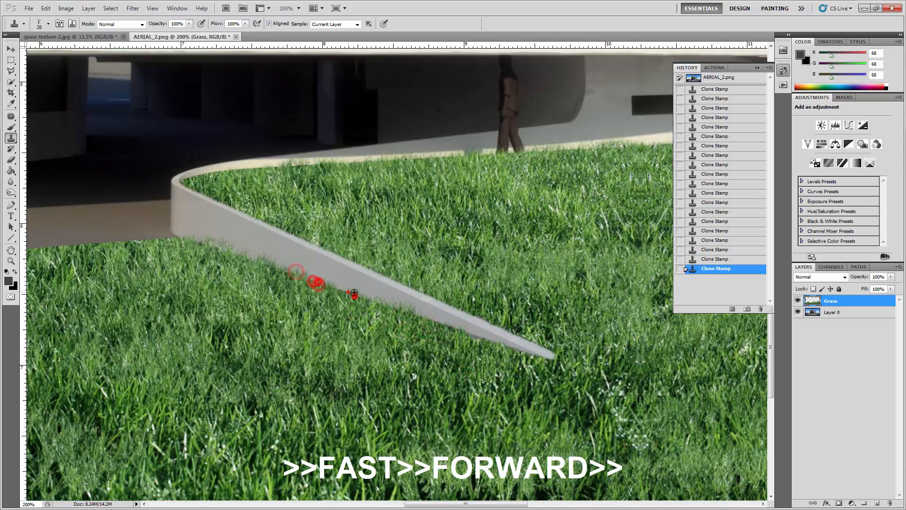
# Continue the grass blades along the ramp wall's lower edge to its pointed tip and touch up near the bend
pyautogui.click(339, 291)
pyautogui.click(381, 301)
pyautogui.click(461, 327)
pyautogui.click(486, 333)
pyautogui.click(508, 341)
pyautogui.click(532, 355)
pyautogui.click(571, 367)
pyautogui.click(260, 261)
# Clone freshly sampled grass along the straight front edge of the paved undercroft floor up to the ramp wall
pyautogui.moveTo(184, 236); pyautogui.dragTo(444, 260)
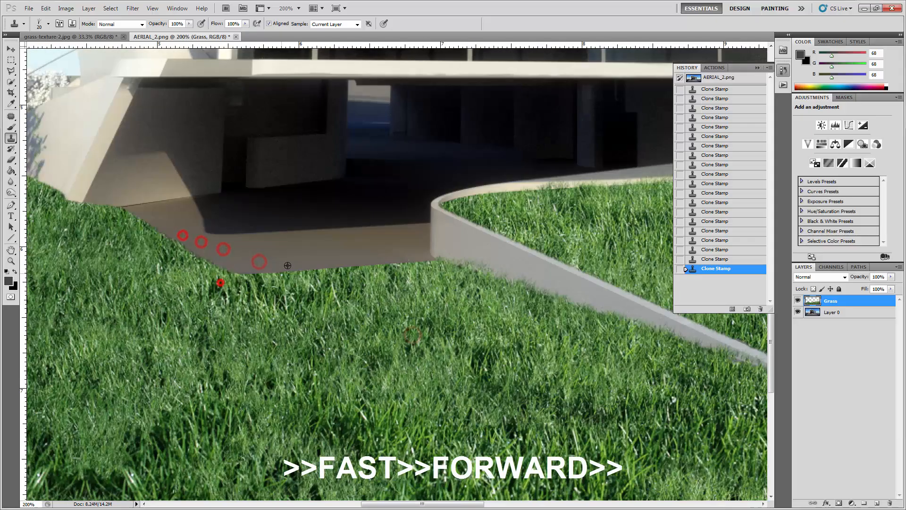
pyautogui.click(271, 273)
pyautogui.keyDown('alt'); pyautogui.click(291, 335); pyautogui.keyUp('alt')
pyautogui.click(294, 272)
pyautogui.click(304, 272)
pyautogui.click(334, 269)
pyautogui.click(372, 266)
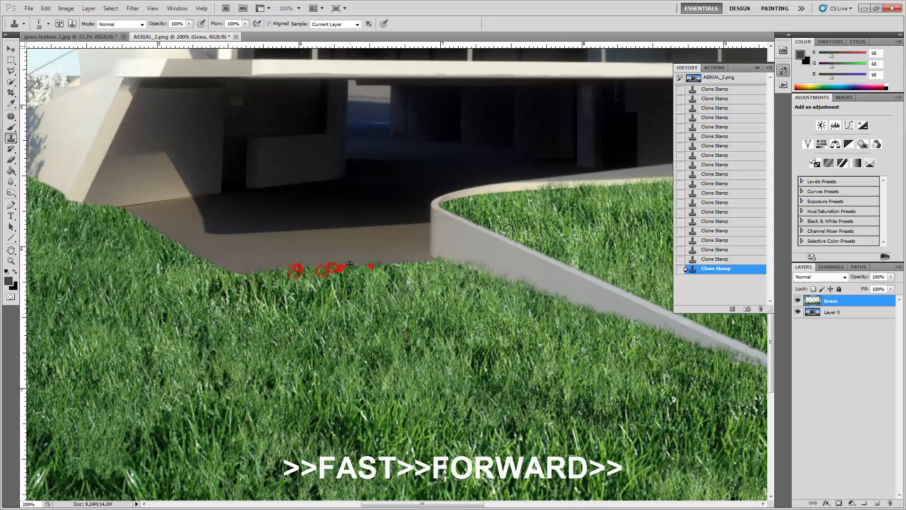
pyautogui.keyDown('alt'); pyautogui.click(397, 299); pyautogui.keyUp('alt')
pyautogui.click(395, 264)
pyautogui.click(404, 260)
pyautogui.click(428, 260)
# Sample nearby grass and stamp blades along the slanting edge of the undercroft floor
pyautogui.keyDown('alt'); pyautogui.click(149, 282); pyautogui.keyUp('alt')
pyautogui.click(127, 212)
pyautogui.click(153, 225)
pyautogui.click(190, 245)
pyautogui.click(217, 268)
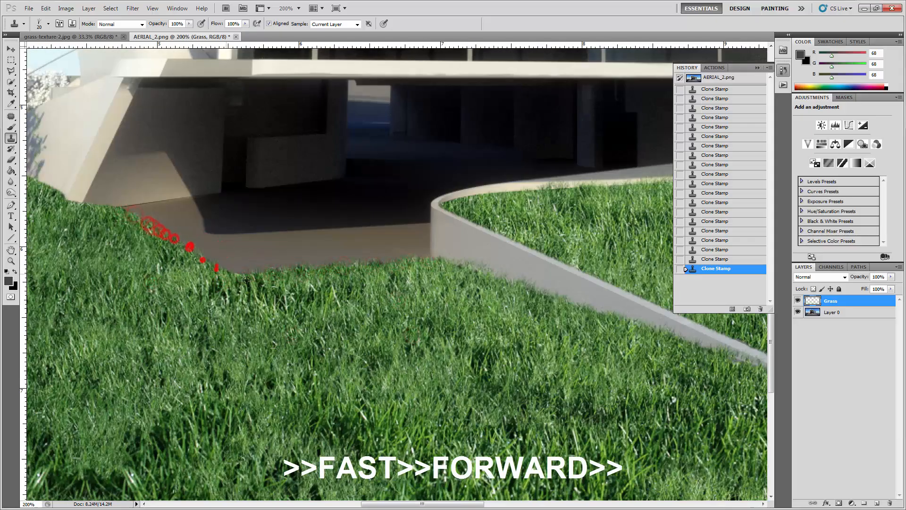
pyautogui.click(249, 279)
# Stamp grass blades along the base of the sloping white wall, from the hedge end down to the undercroft
pyautogui.moveTo(124, 257); pyautogui.dragTo(477, 367)
pyautogui.press(']')
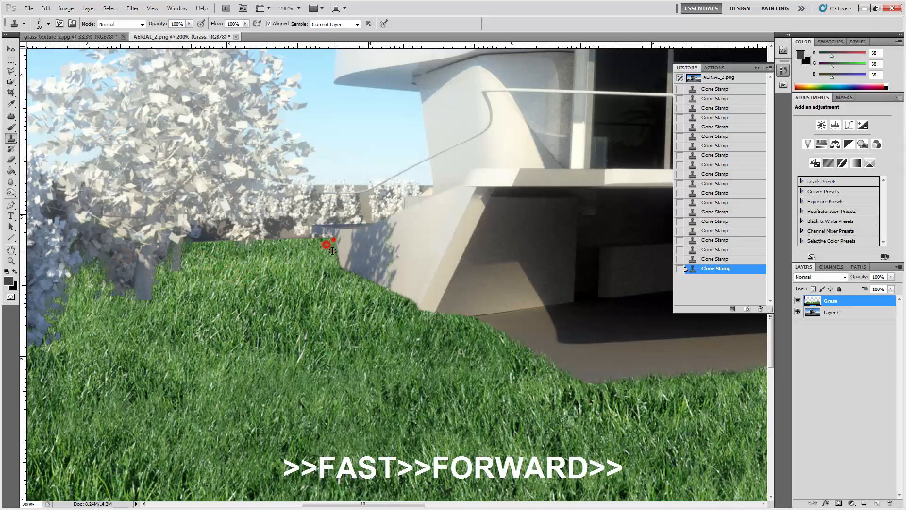
pyautogui.click(336, 254)
pyautogui.click(349, 264)
pyautogui.click(372, 280)
pyautogui.click(382, 285)
pyautogui.click(392, 289)
pyautogui.click(406, 298)
pyautogui.click(415, 306)
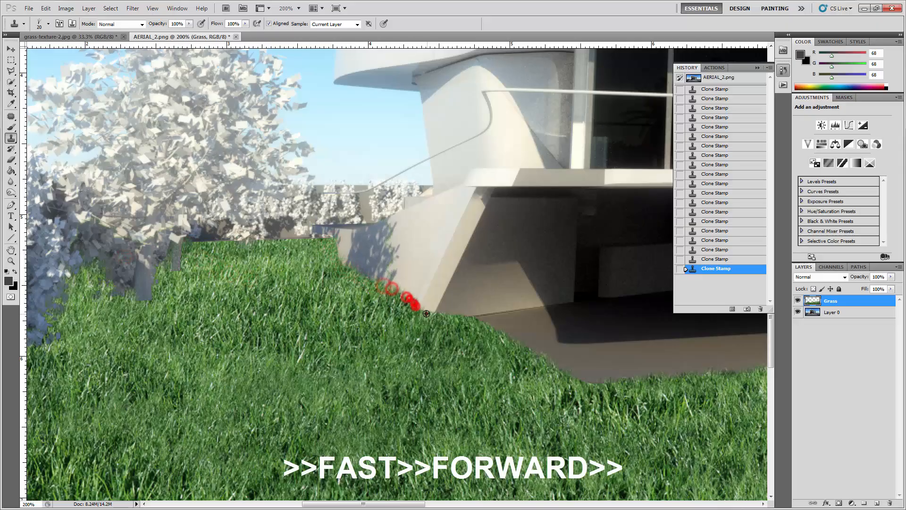
pyautogui.click(426, 314)
# Sample grass and clone it with a 9 px brush over the hard ground line in the middle of the background hedge
pyautogui.moveTo(320, 309); pyautogui.dragTo(435, 284)
pyautogui.hotkey('ctrl', '+')
pyautogui.hotkey('ctrl', '+')
pyautogui.press(']')
pyautogui.moveTo(399, 171); pyautogui.dragTo(400, 200)
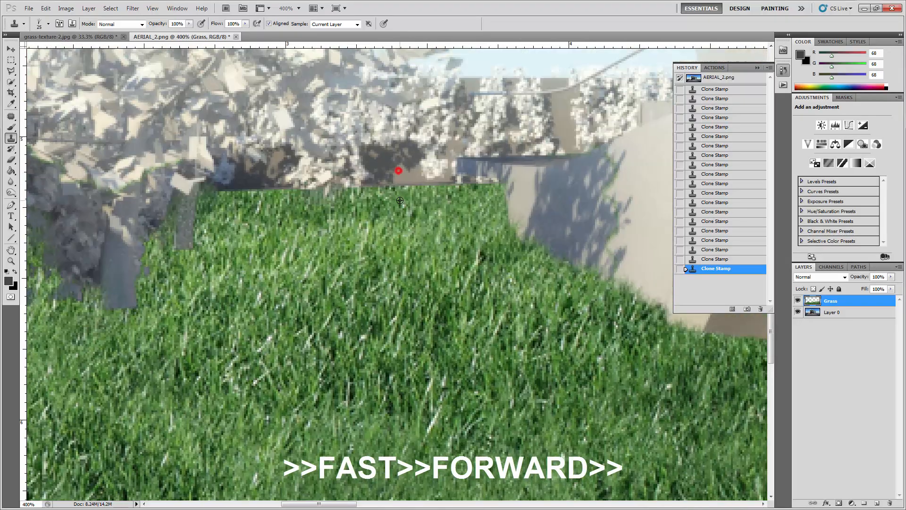
pyautogui.hotkey('ctrl', '+')
pyautogui.press('[')
pyautogui.press('[')
pyautogui.press('[')
pyautogui.press('[')
pyautogui.keyDown('alt'); pyautogui.click(364, 225); pyautogui.keyUp('alt')
pyautogui.click(357, 167)
pyautogui.keyDown('alt'); pyautogui.click(362, 233); pyautogui.keyUp('alt')
pyautogui.click(363, 166)
pyautogui.click(379, 166)
pyautogui.click(392, 167)
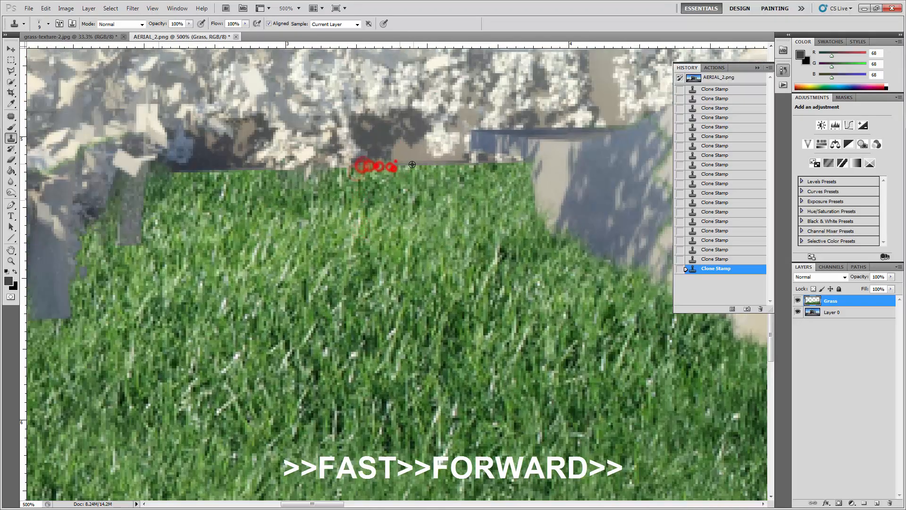
# Continue the fine grass blades along the background hedge's base to the sloping white wall
pyautogui.click(415, 163)
pyautogui.click(437, 164)
pyautogui.click(465, 163)
pyautogui.click(491, 163)
pyautogui.click(524, 160)
# Stamp grass blades over the remaining hard ground line at the foot of the background hedge
pyautogui.click(364, 164)
pyautogui.click(173, 170)
pyautogui.click(210, 170)
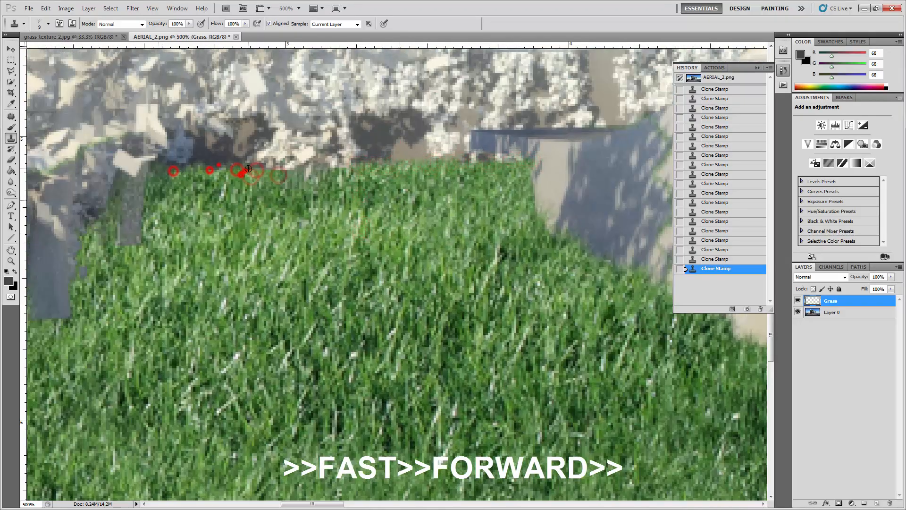
pyautogui.click(248, 169)
# Sample nearby grass and clone it with a smaller brush along the lower edge of the low sloping ramp wall
pyautogui.hotkey('ctrl', '-')
pyautogui.hotkey('ctrl', '-')
pyautogui.hotkey('ctrl', '-')
pyautogui.hotkey('ctrl', '-')
pyautogui.moveTo(494, 366); pyautogui.dragTo(255, 357)
pyautogui.hotkey('ctrl', '+')
pyautogui.hotkey('ctrl', '+')
pyautogui.press('[')
pyautogui.click(185, 289)
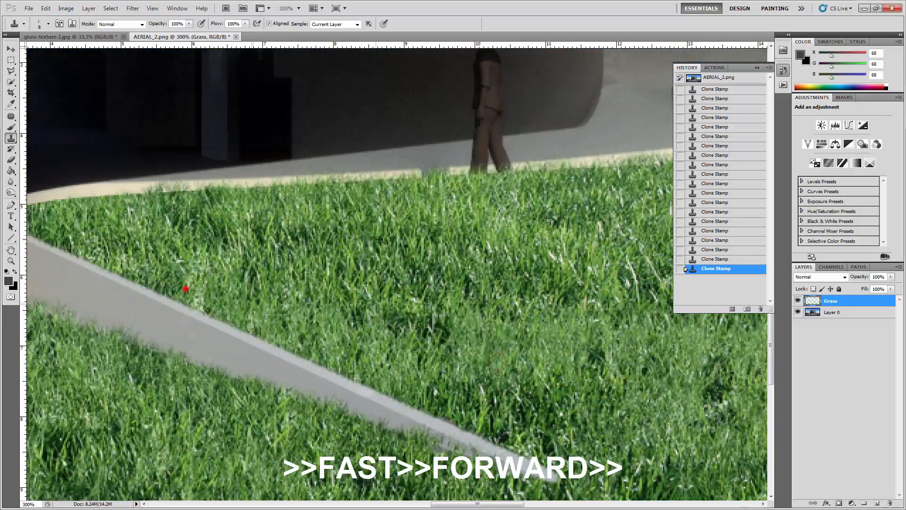
pyautogui.moveTo(186, 289); pyautogui.dragTo(351, 271)
pyautogui.keyDown('alt'); pyautogui.click(313, 226); pyautogui.keyUp('alt')
pyautogui.click(167, 274)
pyautogui.keyDown('alt'); pyautogui.click(132, 345); pyautogui.keyUp('alt')
pyautogui.click(226, 299)
pyautogui.click(256, 310)
pyautogui.click(364, 360)
pyautogui.moveTo(523, 407)
pyautogui.mouseDown()
pyautogui.moveTo(298, 367)
pyautogui.moveTo(308, 380)
pyautogui.mouseUp()
# Sample grass and stamp blades with a 15 px brush along the inside edge of the ramp wall's curved end
pyautogui.hotkey('ctrl', '-')
pyautogui.keyDown('alt'); pyautogui.click(334, 286); pyautogui.keyUp('alt')
pyautogui.press(']')
pyautogui.keyDown('alt'); pyautogui.click(211, 212); pyautogui.keyUp('alt')
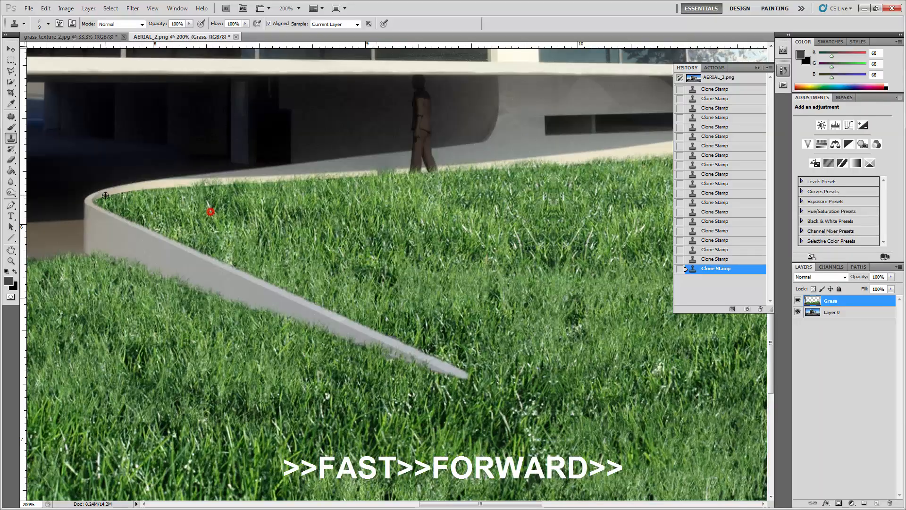
pyautogui.press(']')
pyautogui.press(']')
pyautogui.click(107, 193)
pyautogui.click(115, 191)
pyautogui.click(124, 189)
pyautogui.click(147, 187)
pyautogui.click(132, 189)
pyautogui.click(134, 188)
pyautogui.click(140, 189)
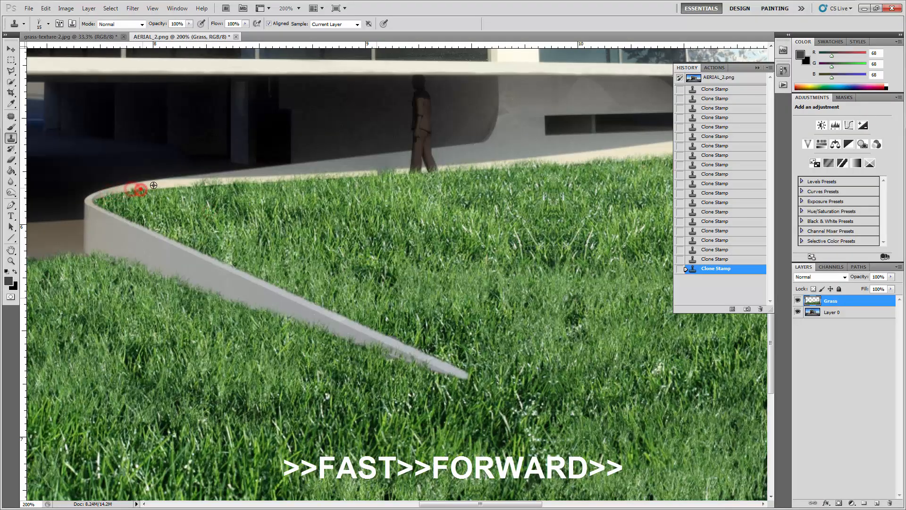
pyautogui.click(153, 185)
pyautogui.click(193, 186)
pyautogui.click(114, 190)
pyautogui.click(105, 193)
# Stamp grass blades along the pale curb between the curved wall end and the walking figure, undoing a misplaced stamp
pyautogui.click(212, 185)
pyautogui.click(247, 183)
pyautogui.click(264, 179)
pyautogui.click(217, 172)
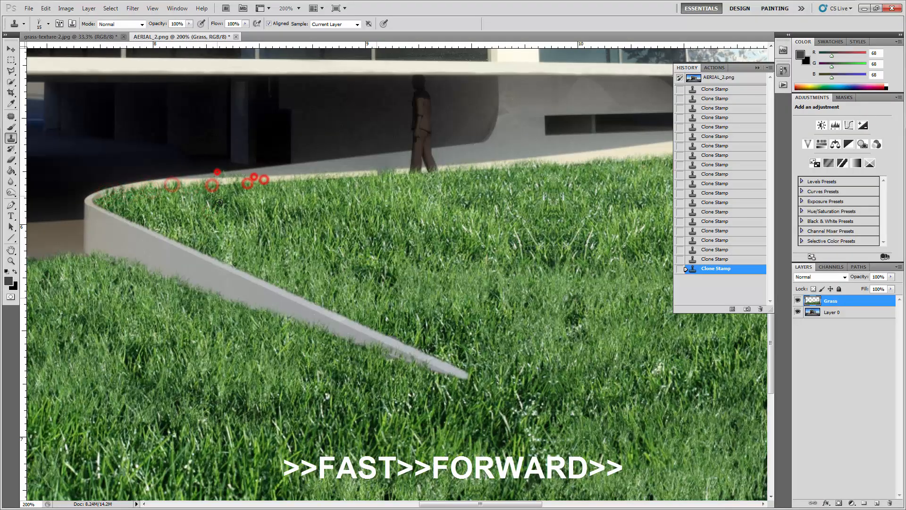
pyautogui.click(704, 258)
pyautogui.click(222, 181)
pyautogui.click(287, 176)
pyautogui.click(275, 178)
pyautogui.click(250, 182)
pyautogui.click(235, 179)
pyautogui.click(204, 185)
pyautogui.click(178, 186)
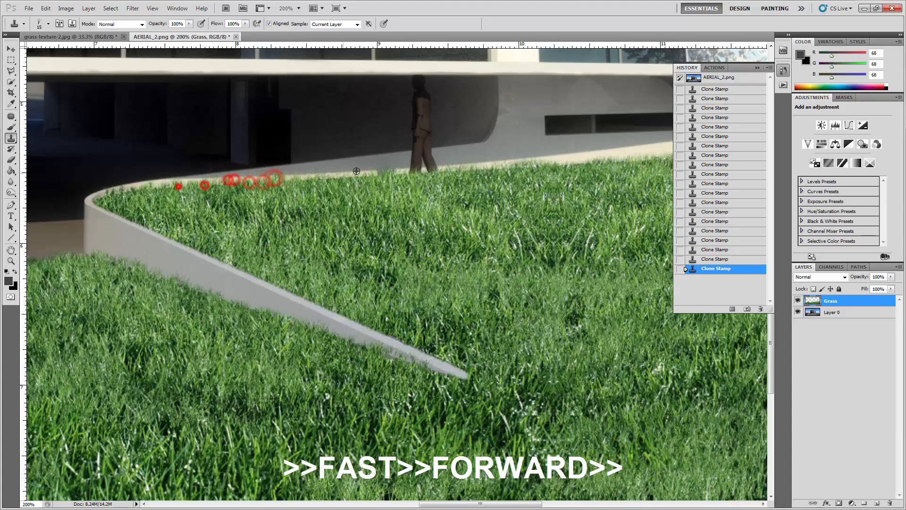
# Continue the grass blades along the pale curb past the walking figure towards its far end
pyautogui.click(334, 172)
pyautogui.click(399, 171)
pyautogui.moveTo(514, 194)
pyautogui.mouseDown()
pyautogui.moveTo(337, 226)
pyautogui.moveTo(275, 256)
pyautogui.mouseUp()
pyautogui.click(248, 226)
pyautogui.click(273, 228)
pyautogui.click(345, 229)
pyautogui.click(366, 228)
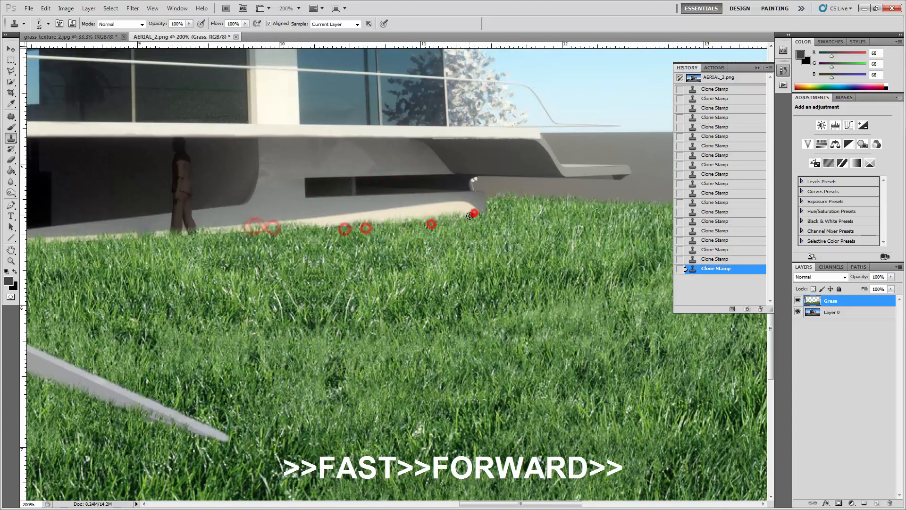
pyautogui.moveTo(519, 233); pyautogui.dragTo(354, 241)
pyautogui.click(466, 203)
pyautogui.click(439, 203)
pyautogui.click(730, 258)
pyautogui.click(730, 243)
# Sample grass and stamp blades along the base of the white planter wall at the image's far edge
pyautogui.moveTo(557, 243); pyautogui.dragTo(60, 215)
pyautogui.click(420, 205)
pyautogui.click(400, 207)
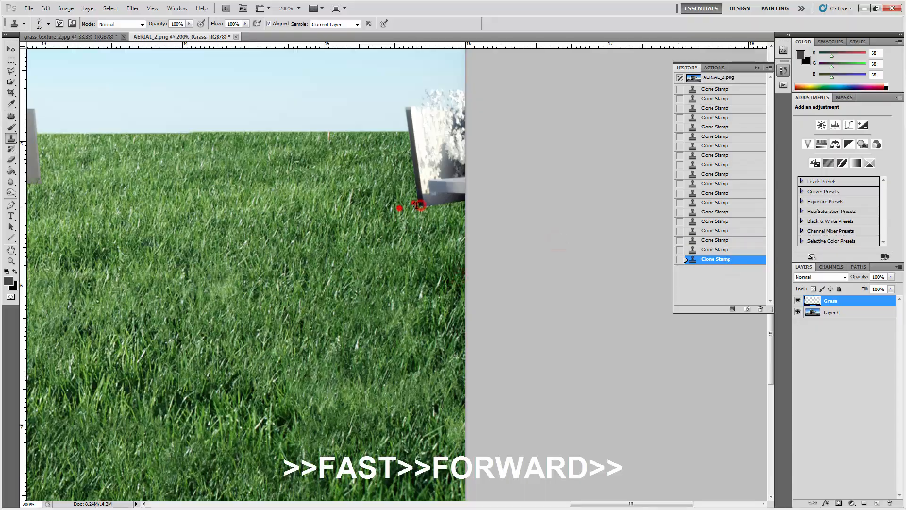
pyautogui.click(421, 205)
pyautogui.keyDown('alt'); pyautogui.click(437, 229); pyautogui.keyUp('alt')
pyautogui.click(436, 201)
pyautogui.keyDown('alt'); pyautogui.click(396, 248); pyautogui.keyUp('alt')
pyautogui.click(454, 201)
pyautogui.click(463, 198)
pyautogui.click(449, 201)
pyautogui.click(416, 199)
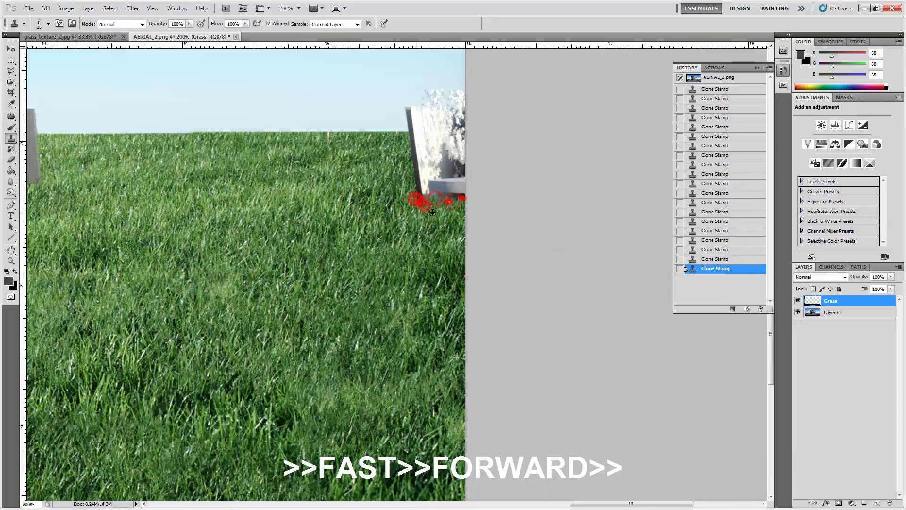
# Resample grass below the ramp wall and stamp blades along its base from the curved end downwards
pyautogui.hotkey('ctrl', '-')
pyautogui.hotkey('ctrl', '-')
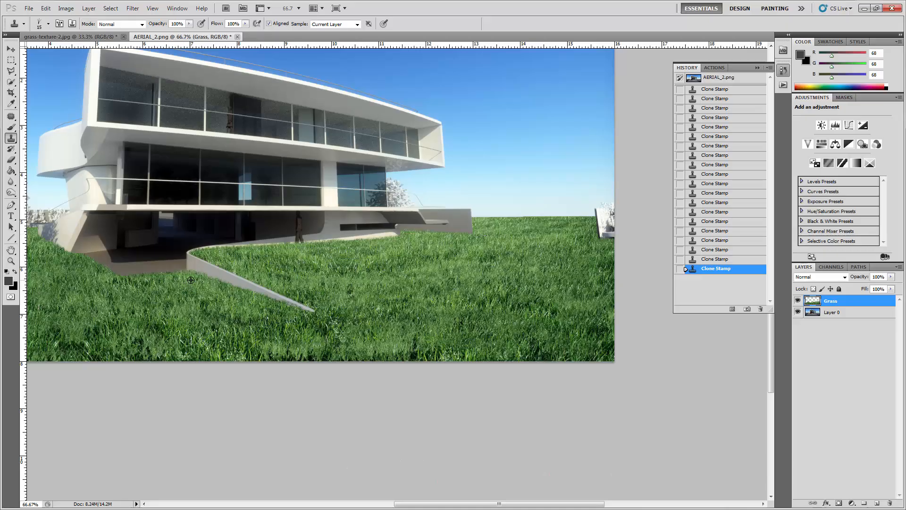
pyautogui.hotkey('ctrl', '+')
pyautogui.hotkey('ctrl', '+')
pyautogui.moveTo(236, 304); pyautogui.dragTo(461, 286)
pyautogui.moveTo(230, 275); pyautogui.dragTo(374, 280)
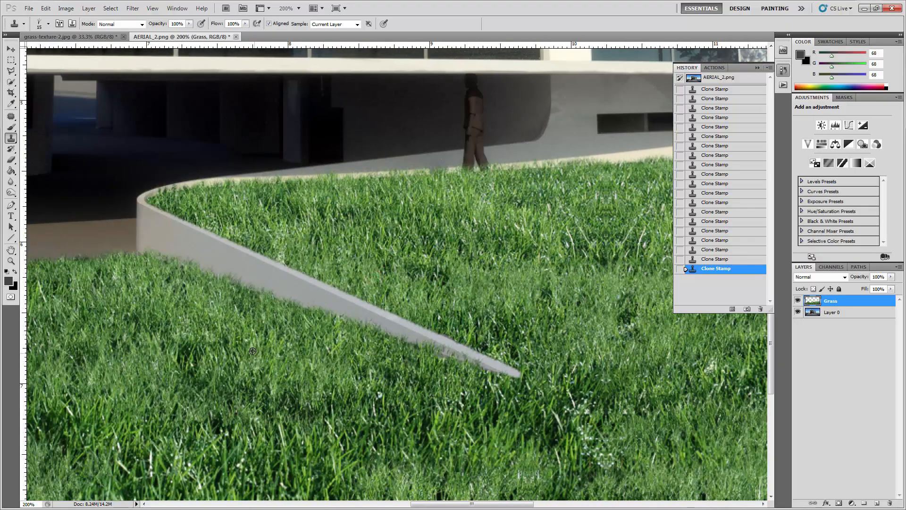
pyautogui.keyDown('alt'); pyautogui.click(215, 320); pyautogui.keyUp('alt')
pyautogui.click(206, 265)
pyautogui.click(216, 271)
pyautogui.click(229, 276)
pyautogui.click(329, 315)
pyautogui.click(376, 329)
pyautogui.click(400, 336)
pyautogui.click(416, 341)
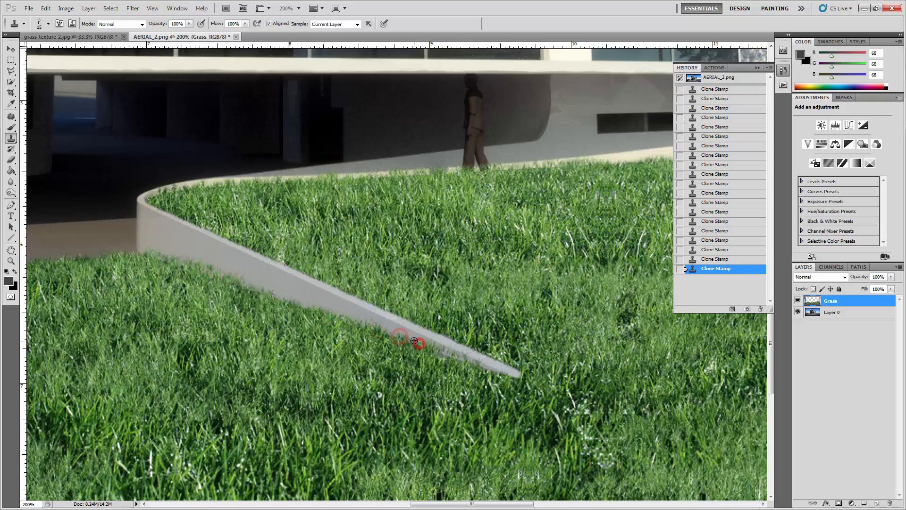
# Finish the grass blades along the ramp wall's base up to and around its pointed tip
pyautogui.click(428, 345)
pyautogui.click(440, 350)
pyautogui.click(452, 354)
pyautogui.click(472, 363)
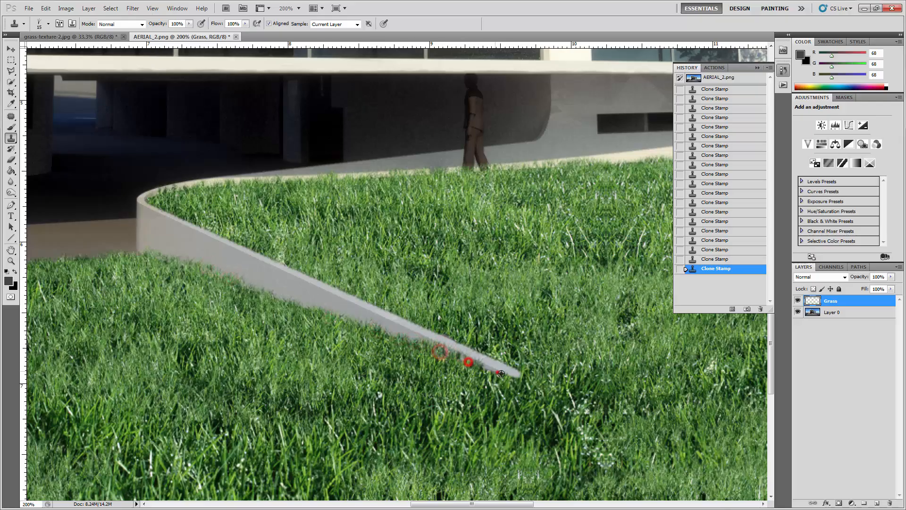
pyautogui.click(499, 373)
pyautogui.click(514, 379)
pyautogui.click(532, 381)
# Sample grass at the horizon and stamp small tufts over the hard skyline next to the grey terrace wall
pyautogui.hotkey('ctrl', '-')
pyautogui.hotkey('ctrl', '-')
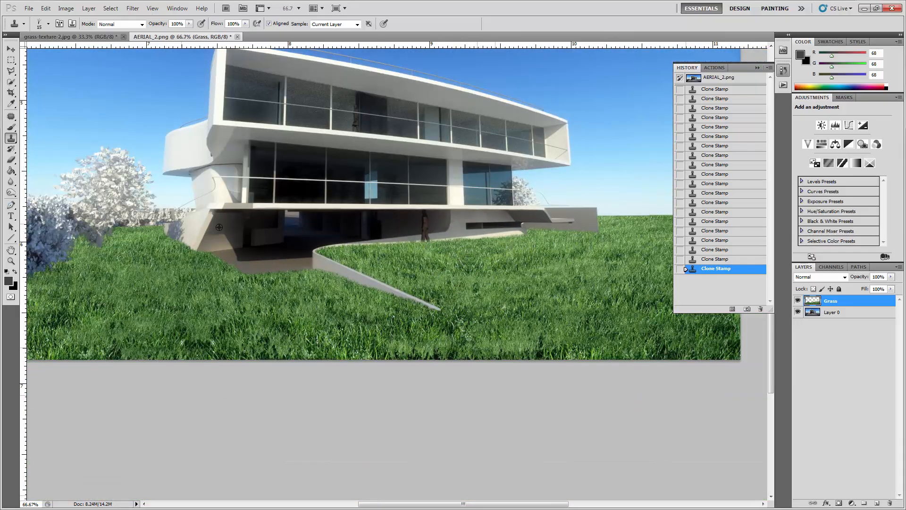
pyautogui.moveTo(563, 272); pyautogui.dragTo(324, 281)
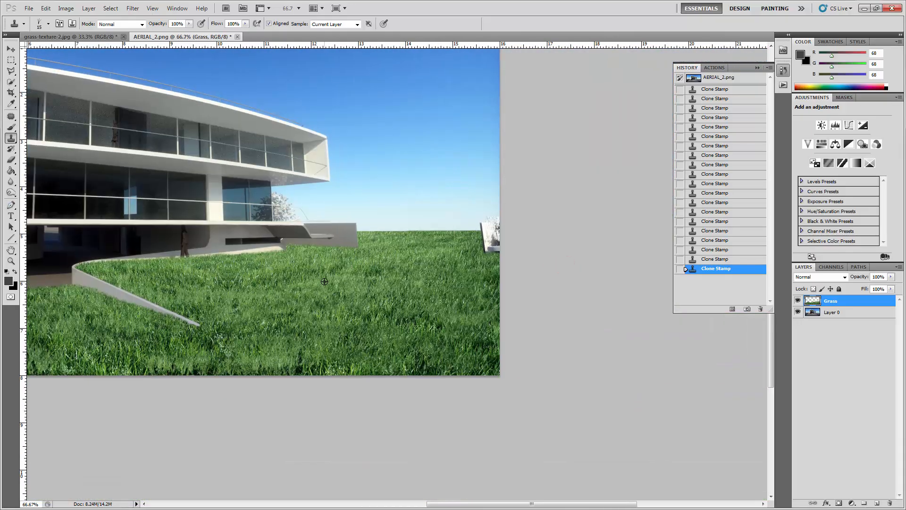
pyautogui.hotkey('ctrl', '+')
pyautogui.hotkey('ctrl', '+')
pyautogui.hotkey('ctrl', '+')
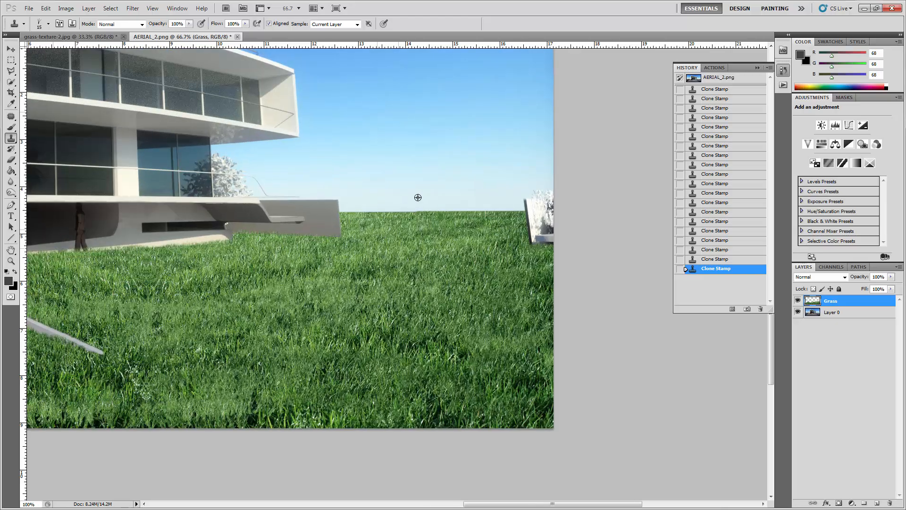
pyautogui.moveTo(456, 193); pyautogui.dragTo(269, 276)
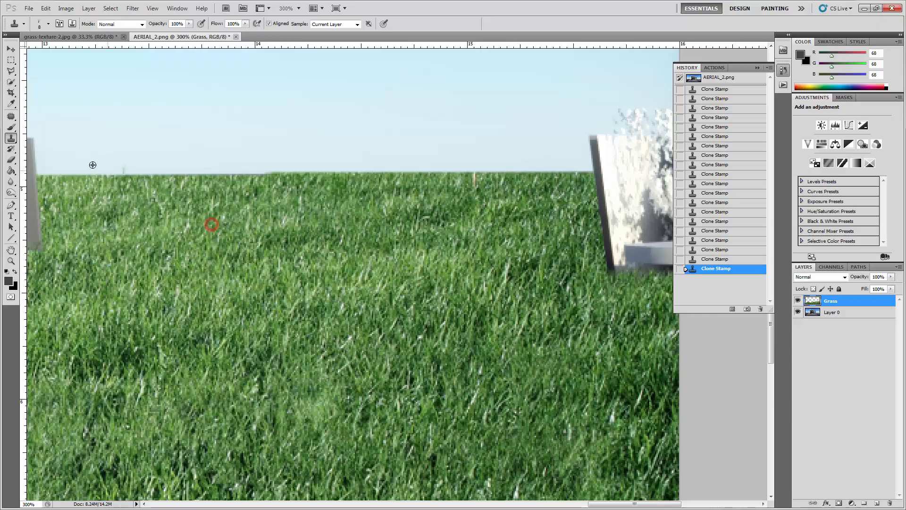
pyautogui.keyDown('alt'); pyautogui.click(58, 175); pyautogui.keyUp('alt')
pyautogui.click(59, 172)
pyautogui.click(73, 173)
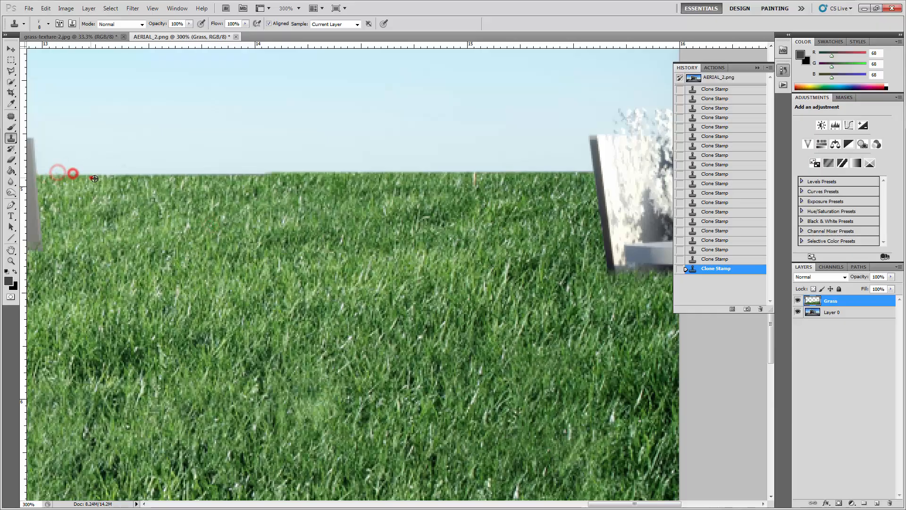
pyautogui.keyDown('alt'); pyautogui.click(91, 176); pyautogui.keyUp('alt')
pyautogui.click(88, 172)
# Continue the grass tufts along the middle of the horizon, resampling as needed and undoing a bad stamp
pyautogui.keyDown('alt'); pyautogui.click(138, 178); pyautogui.keyUp('alt')
pyautogui.moveTo(154, 174)
pyautogui.mouseDown()
pyautogui.moveTo(198, 175)
pyautogui.moveTo(211, 190)
pyautogui.moveTo(232, 152)
pyautogui.moveTo(232, 166)
pyautogui.moveTo(217, 175)
pyautogui.moveTo(249, 171)
pyautogui.mouseUp()
pyautogui.keyDown('alt'); pyautogui.click(218, 175); pyautogui.keyUp('alt')
pyautogui.hotkey('ctrl', 'z')
pyautogui.keyDown('alt'); pyautogui.click(251, 175); pyautogui.keyUp('alt')
pyautogui.click(255, 172)
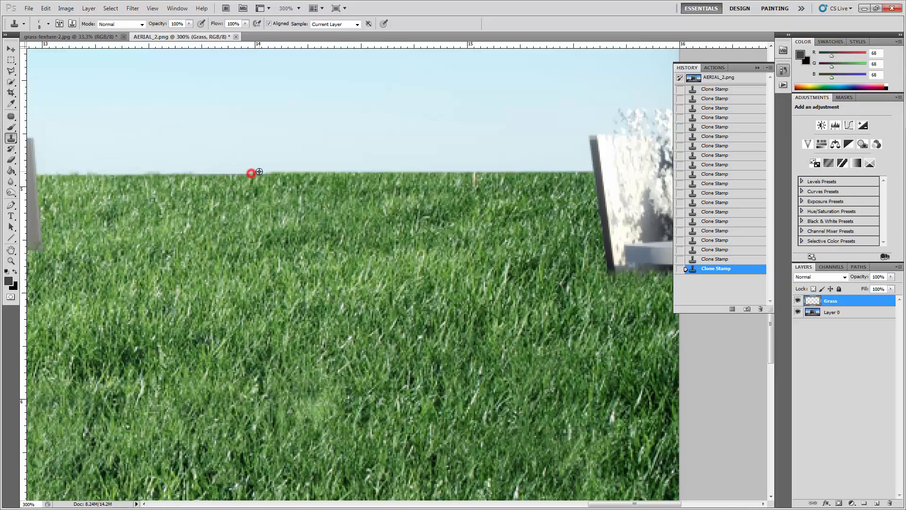
pyautogui.keyDown('alt'); pyautogui.click(281, 176); pyautogui.keyUp('alt')
pyautogui.click(298, 173)
pyautogui.click(324, 172)
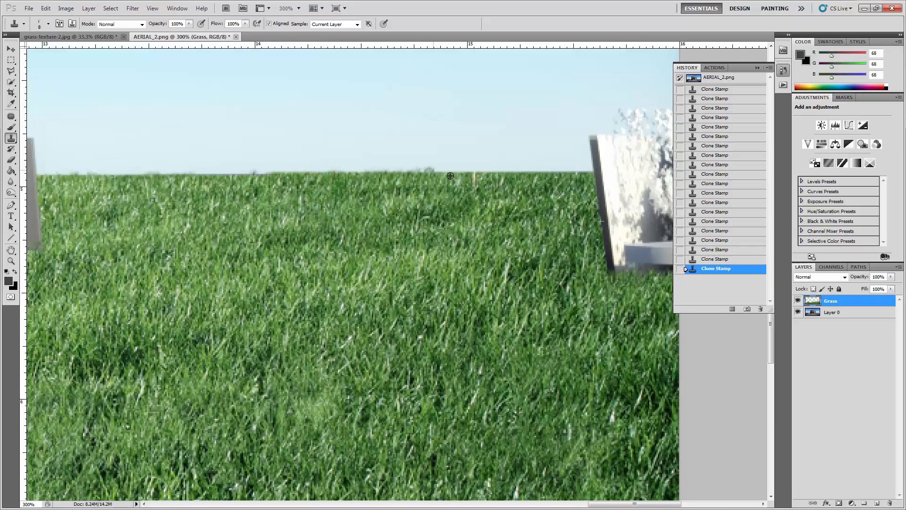
# Stamp grass tufts along the horizon from near the white planter wall back towards the middle, keeping the Grass layer
pyautogui.click(537, 174)
pyautogui.click(520, 173)
pyautogui.click(505, 171)
pyautogui.click(486, 174)
pyautogui.click(465, 172)
pyautogui.click(447, 170)
pyautogui.click(433, 171)
pyautogui.click(319, 173)
pyautogui.press('Delete')
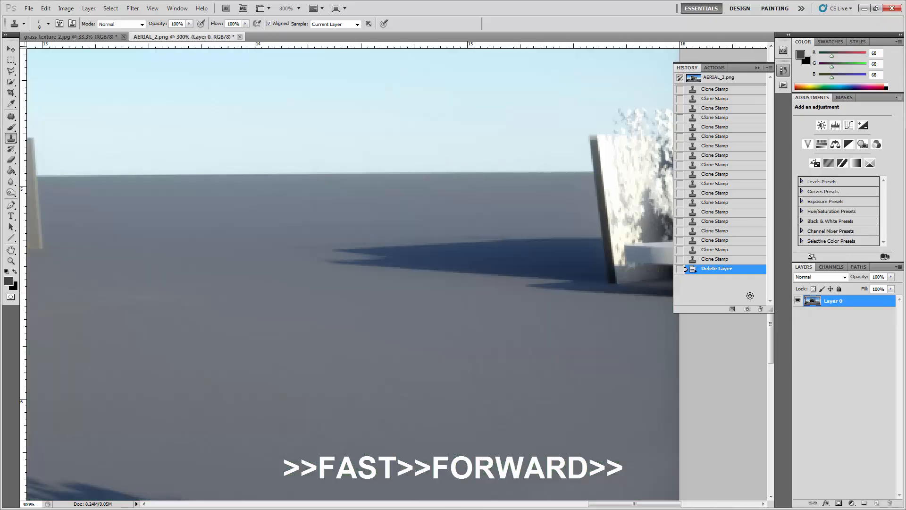
pyautogui.hotkey('ctrl', 'z')
# Switch to the Eraser and choose the 134 px grass-blade brush tip
pyautogui.hotkey('ctrl', '-')
pyautogui.hotkey('ctrl', '-')
pyautogui.moveTo(316, 271); pyautogui.dragTo(541, 234)
pyautogui.moveTo(553, 260); pyautogui.dragTo(545, 260)
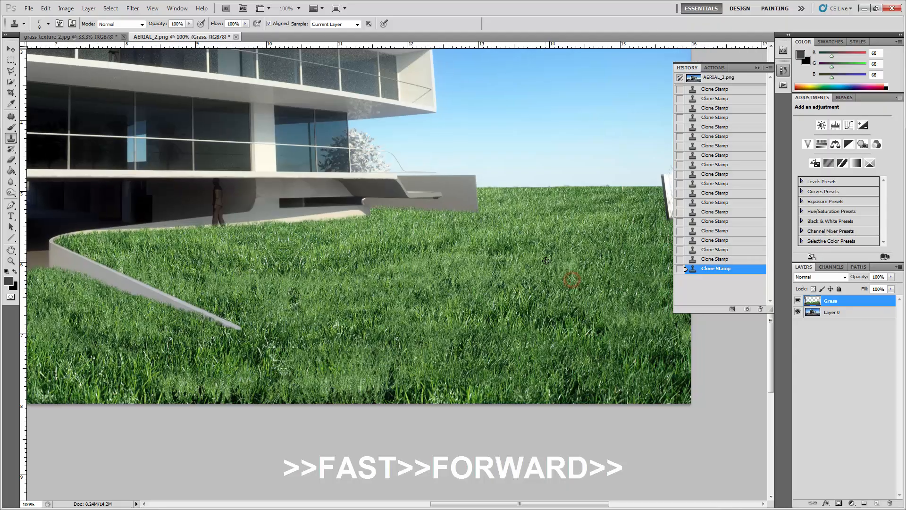
pyautogui.moveTo(105, 282); pyautogui.dragTo(587, 298)
pyautogui.click(191, 293)
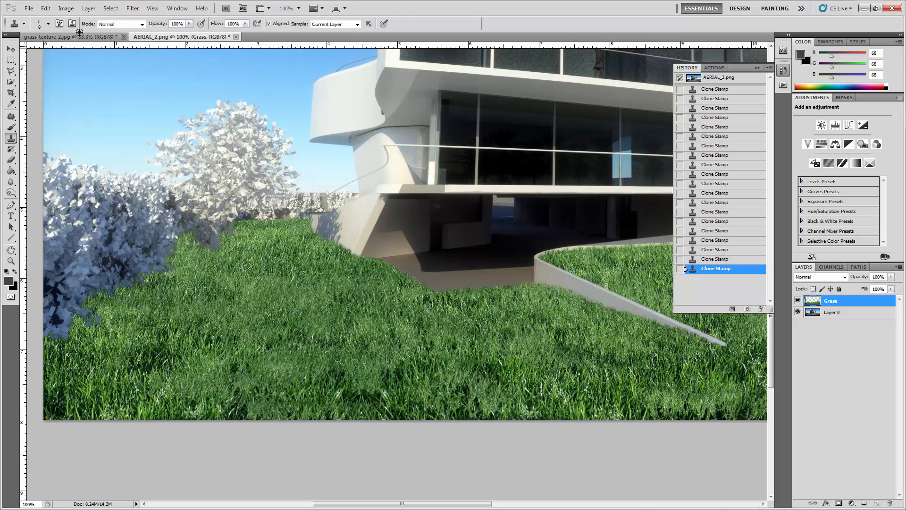
pyautogui.press('e')
pyautogui.click(47, 24)
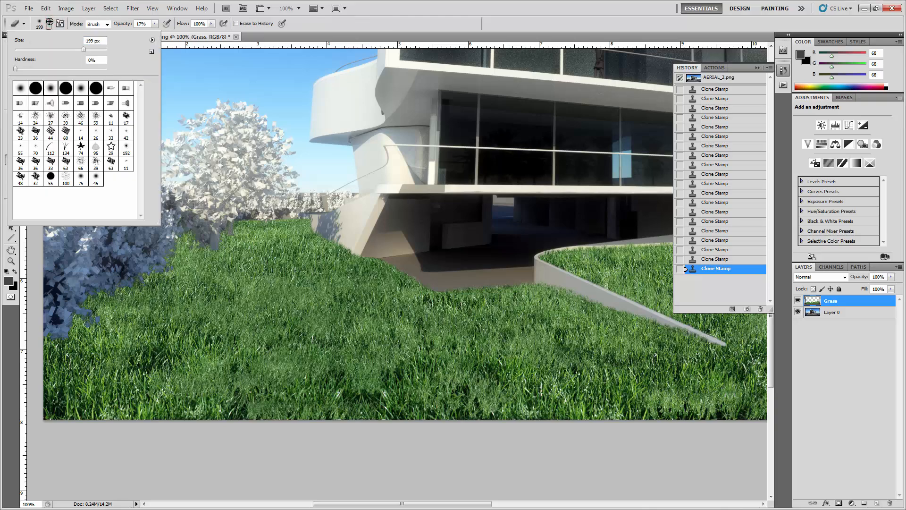
pyautogui.click(66, 146)
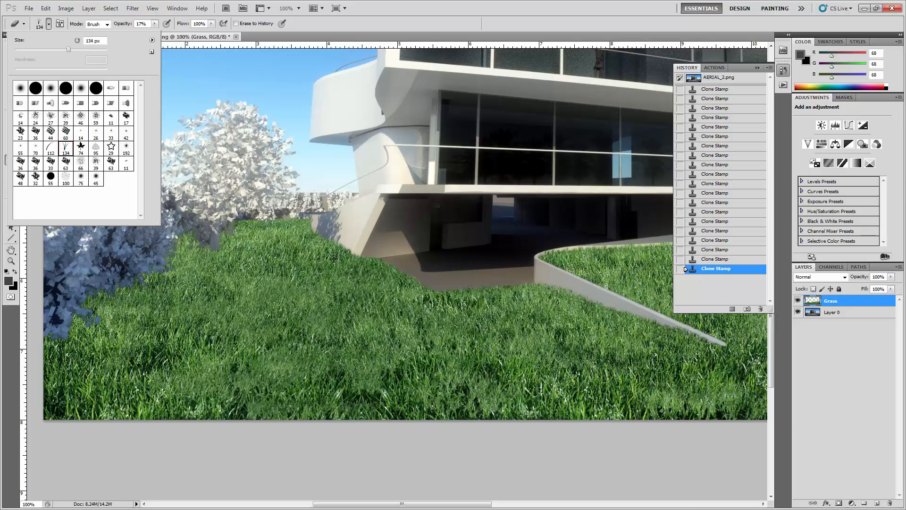
pyautogui.click(376, 9)
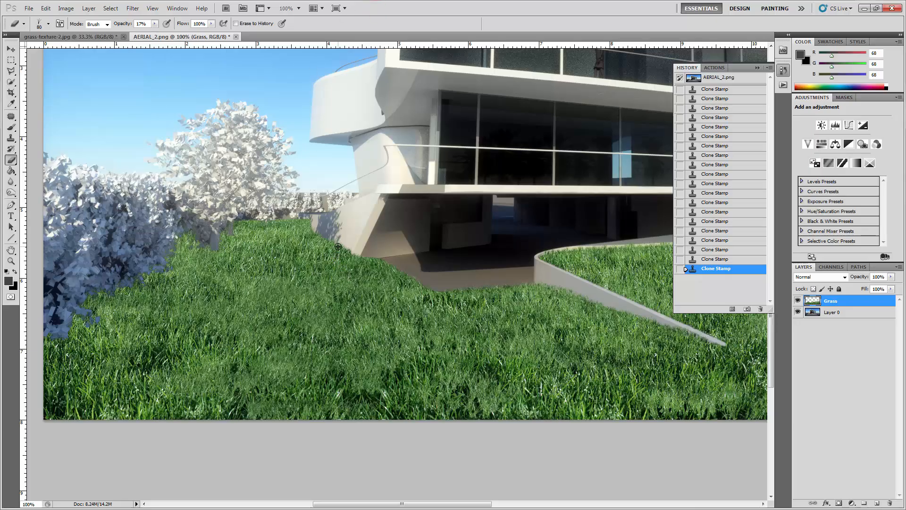
# Shrink the eraser to 10 px and thin out the grass edge along the background hedge's base
pyautogui.press('[')
pyautogui.press('[')
pyautogui.hotkey('ctrl', '+')
pyautogui.hotkey('ctrl', '+')
pyautogui.hotkey('ctrl', '+')
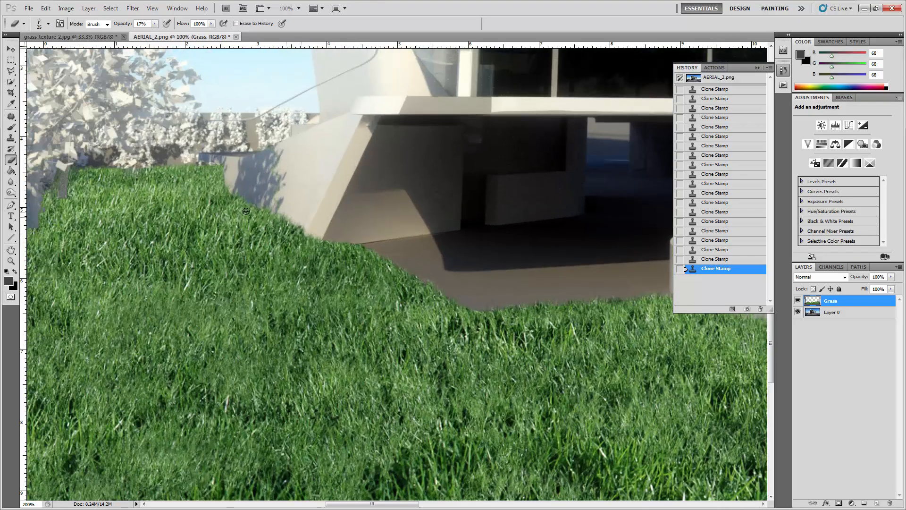
pyautogui.moveTo(301, 217); pyautogui.dragTo(567, 340)
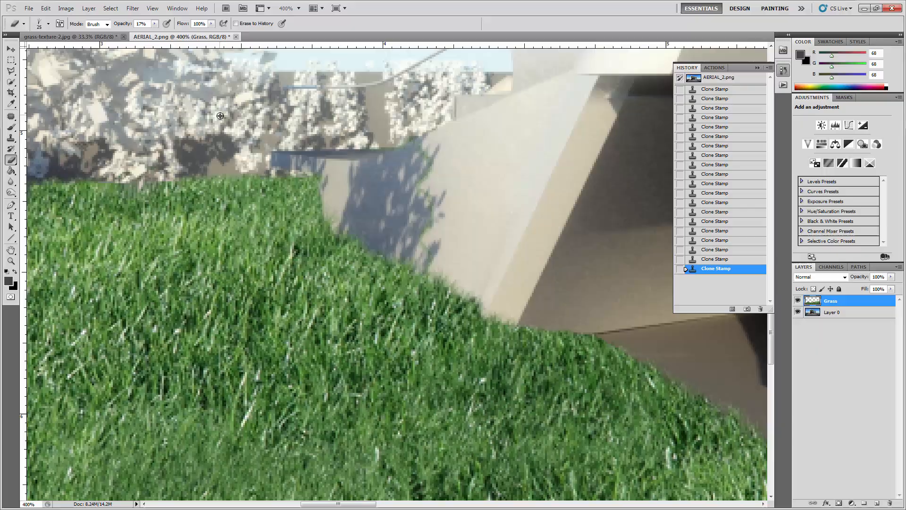
pyautogui.click(238, 178)
pyautogui.click(236, 178)
pyautogui.click(227, 177)
pyautogui.click(217, 176)
pyautogui.click(214, 177)
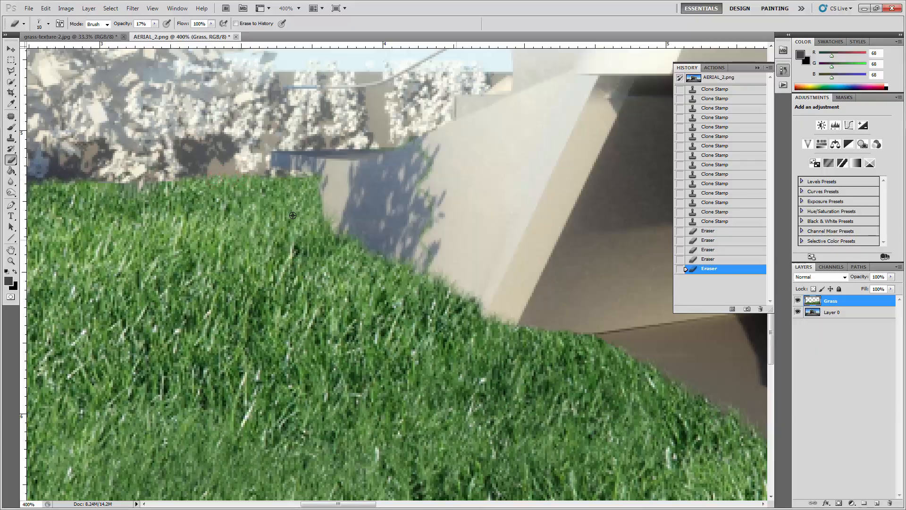
# Thin out the hard grass edge along the base of the slanted concrete support beside the background hedge with the Eraser
pyautogui.click(320, 179)
pyautogui.click(319, 190)
pyautogui.click(322, 196)
pyautogui.click(325, 211)
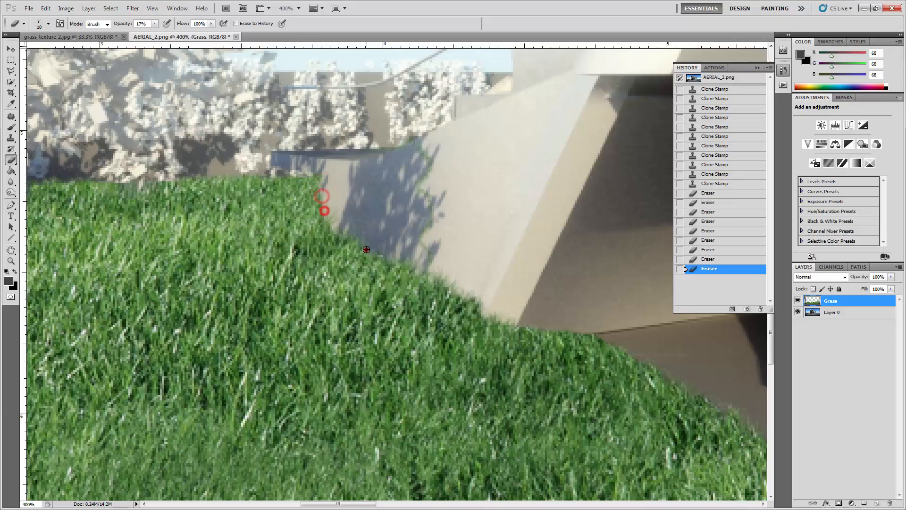
pyautogui.click(366, 249)
pyautogui.click(371, 252)
pyautogui.click(378, 255)
pyautogui.click(385, 258)
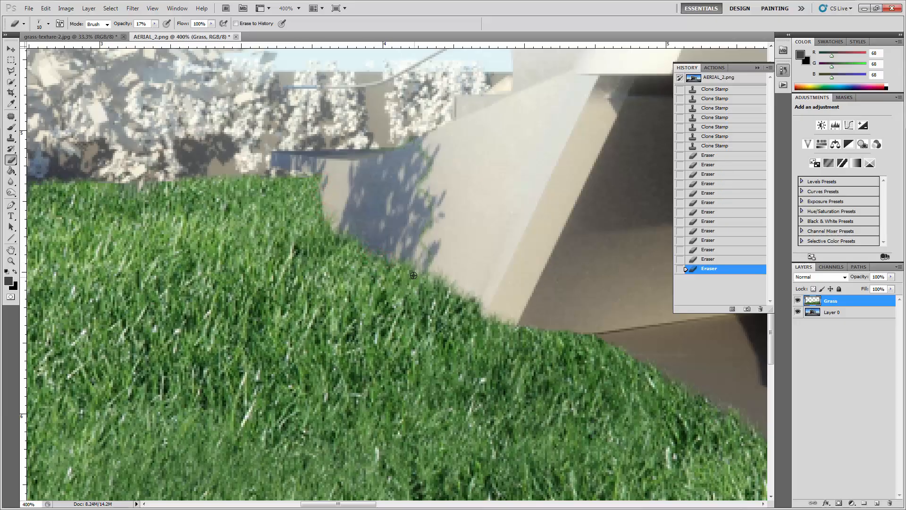
pyautogui.click(399, 269)
pyautogui.click(399, 269)
# Continue softening the grass edge with the Eraser along the paving and the base of the curved white wall
pyautogui.moveTo(536, 352)
pyautogui.mouseDown()
pyautogui.moveTo(420, 283)
pyautogui.moveTo(443, 311)
pyautogui.mouseUp()
pyautogui.scroll(-1, 564, 342)
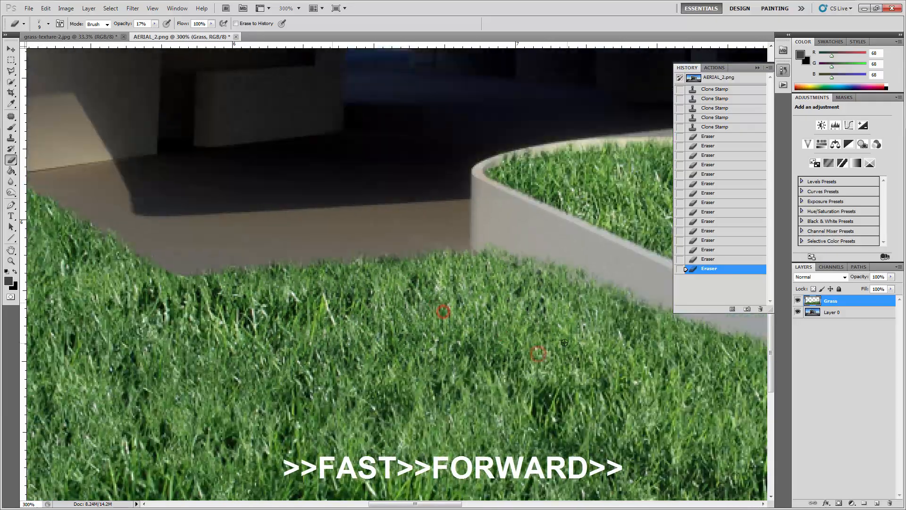
pyautogui.moveTo(566, 342); pyautogui.dragTo(209, 273)
pyautogui.click(568, 342)
pyautogui.click(471, 295)
pyautogui.click(473, 294)
# Raise the Eraser opacity to 100% and clean the grass edge along the building's base near the walking figure
pyautogui.hotkey('ctrl', '-')
pyautogui.hotkey('ctrl', '-')
pyautogui.moveTo(500, 202); pyautogui.dragTo(499, 285)
pyautogui.moveTo(154, 24); pyautogui.dragTo(319, 40)
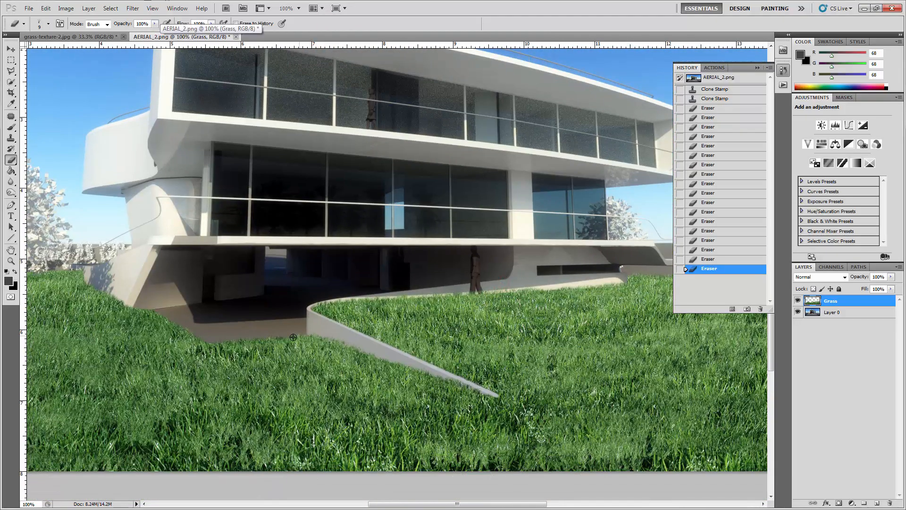
pyautogui.click(444, 294)
pyautogui.click(435, 295)
pyautogui.click(430, 296)
pyautogui.click(420, 297)
# Erase stray grass around the base and side of the white planter at the far end of the horizon
pyautogui.moveTo(631, 339); pyautogui.dragTo(290, 333)
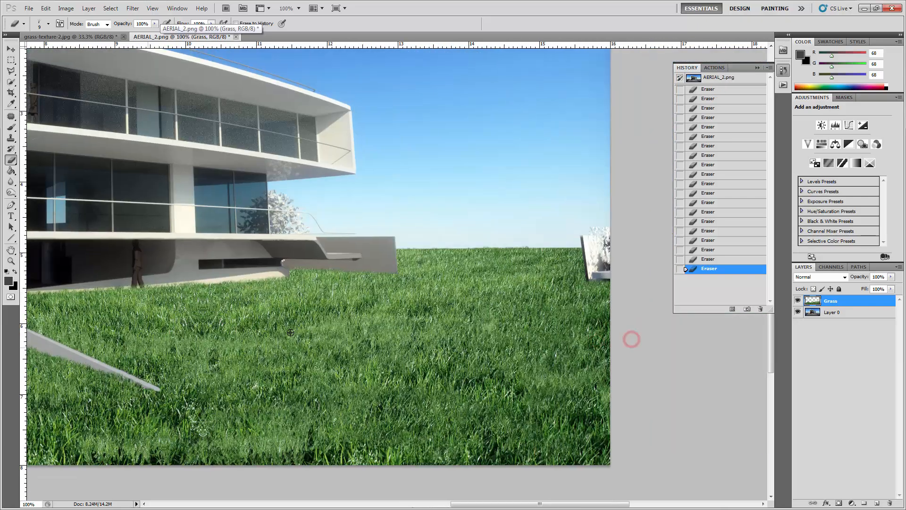
pyautogui.hotkey('ctrl', '+')
pyautogui.hotkey('ctrl', '+')
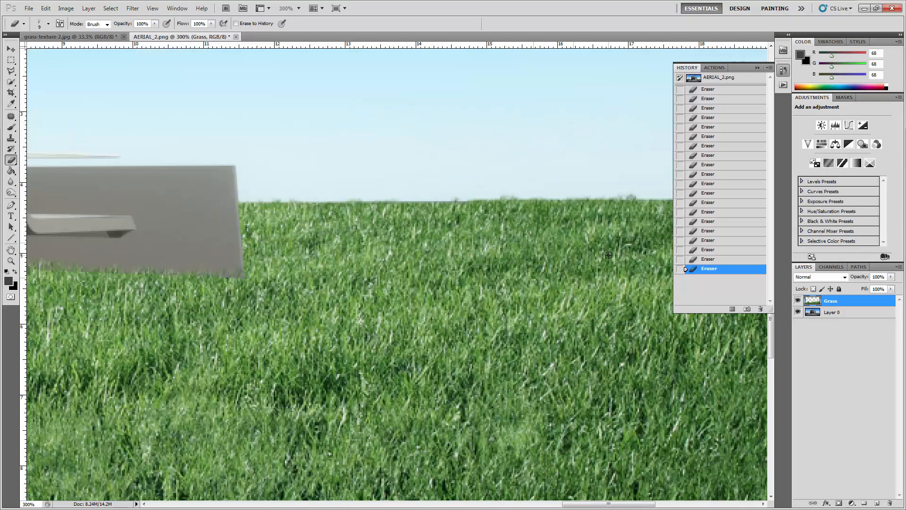
pyautogui.moveTo(588, 253); pyautogui.dragTo(389, 261)
pyautogui.click(514, 309)
pyautogui.click(520, 305)
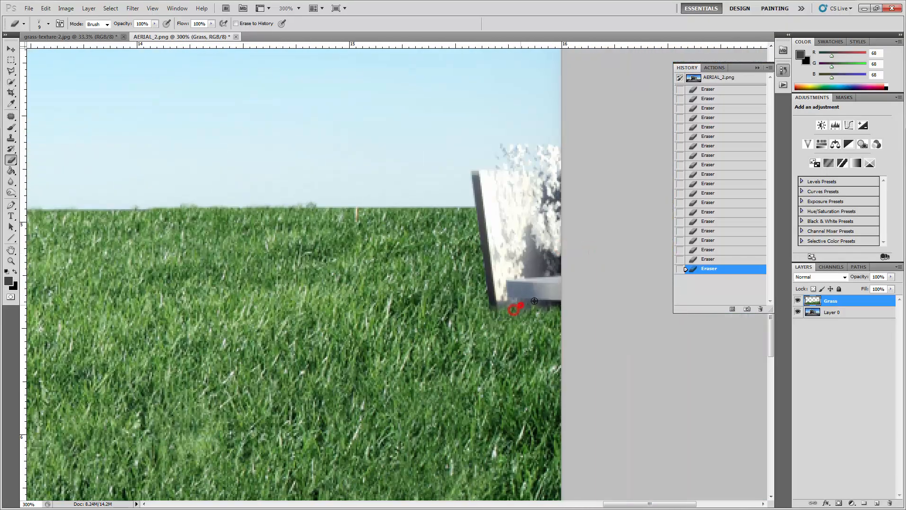
pyautogui.click(537, 302)
pyautogui.click(508, 310)
pyautogui.click(486, 312)
pyautogui.click(478, 284)
# Try the Overlay blending mode on the Grass layer
pyautogui.hotkey('ctrl', '-')
pyautogui.hotkey('ctrl', '-')
pyautogui.hotkey('ctrl', '-')
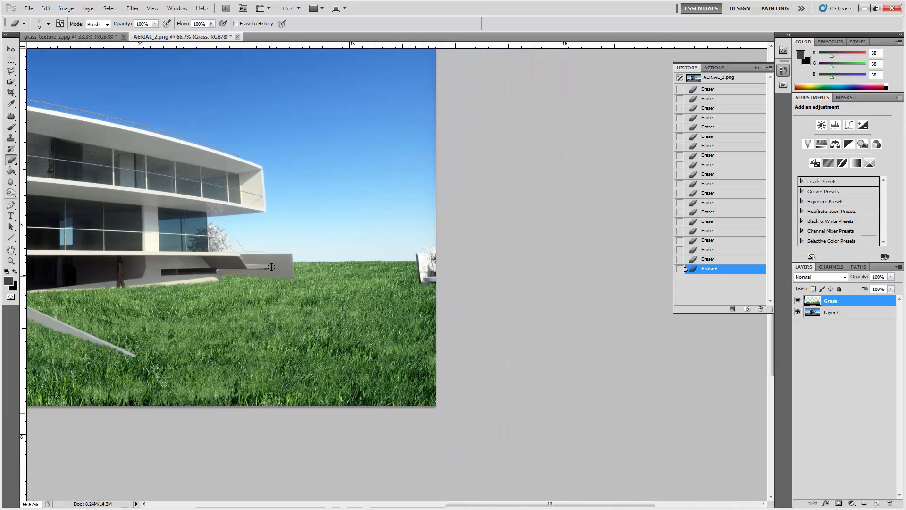
pyautogui.moveTo(271, 267); pyautogui.dragTo(366, 303)
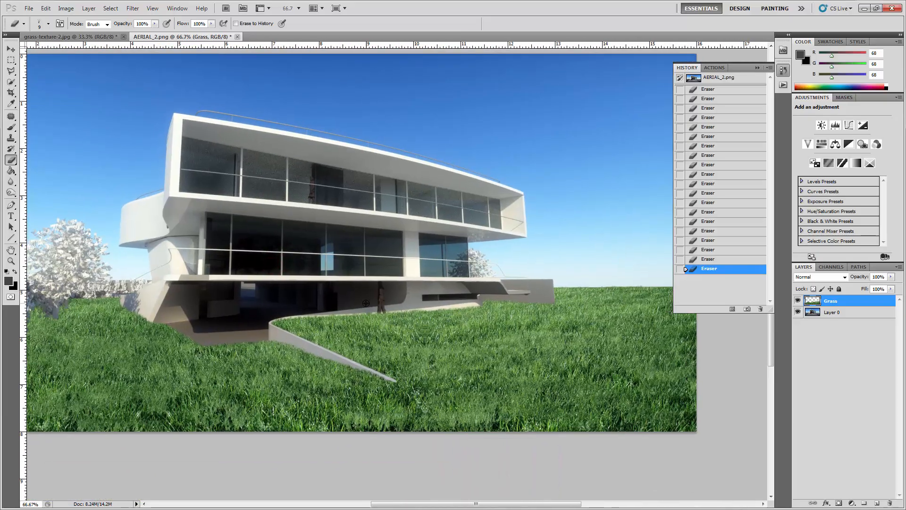
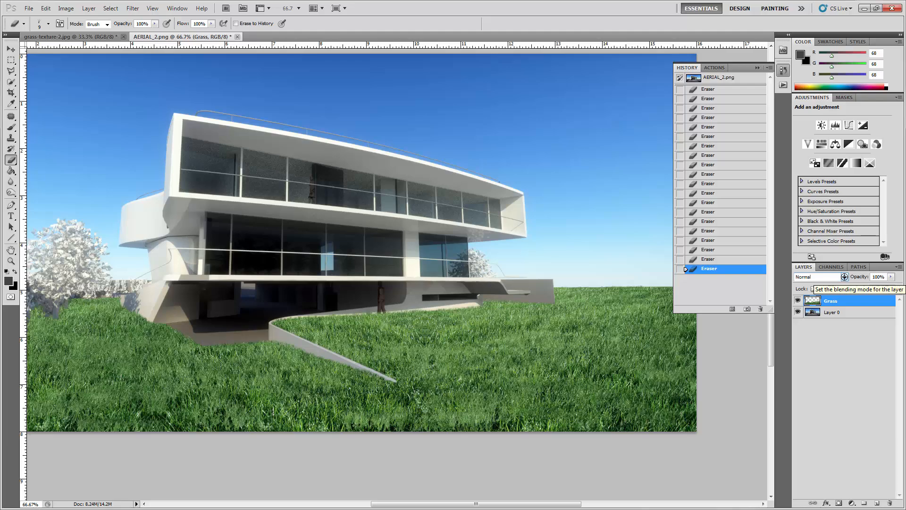
pyautogui.click(844, 276)
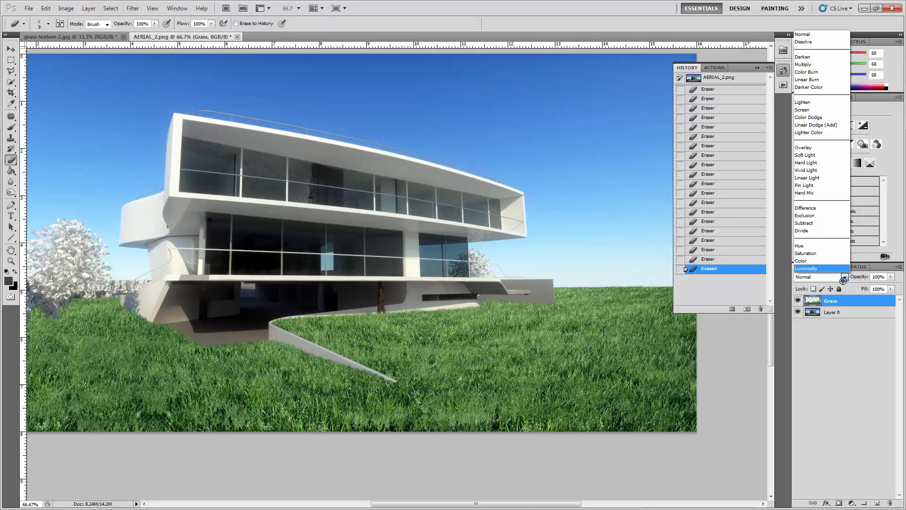
pyautogui.click(844, 278)
pyautogui.click(843, 276)
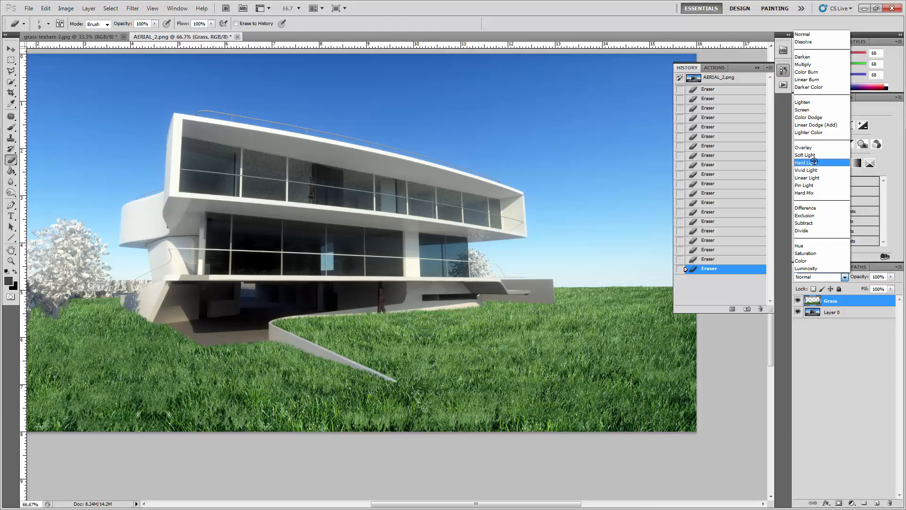
pyautogui.click(804, 148)
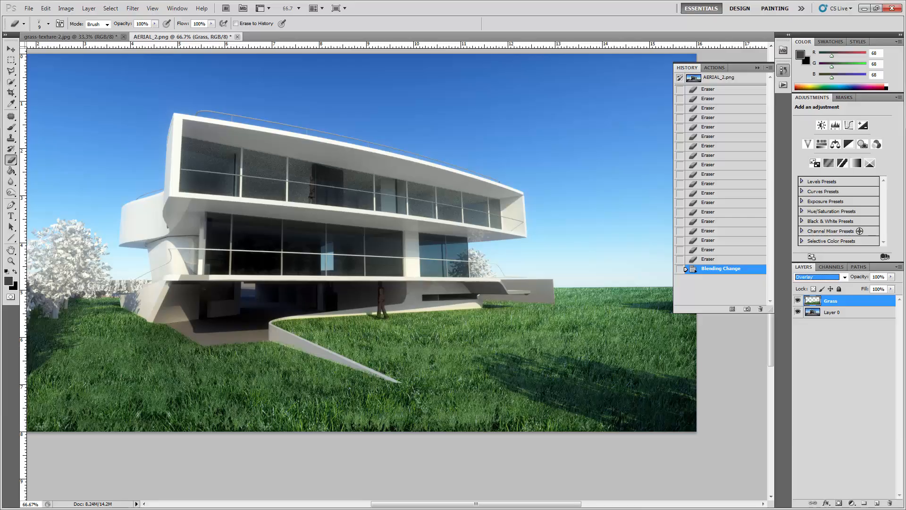
# Set the Grass layer's blending mode to Hard Light and examine the grass edge along the building's base
pyautogui.click(842, 277)
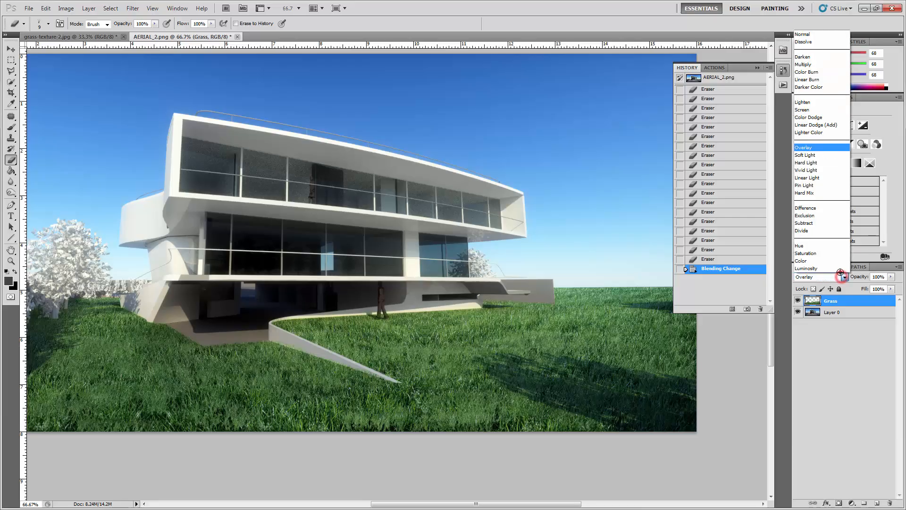
pyautogui.click(815, 162)
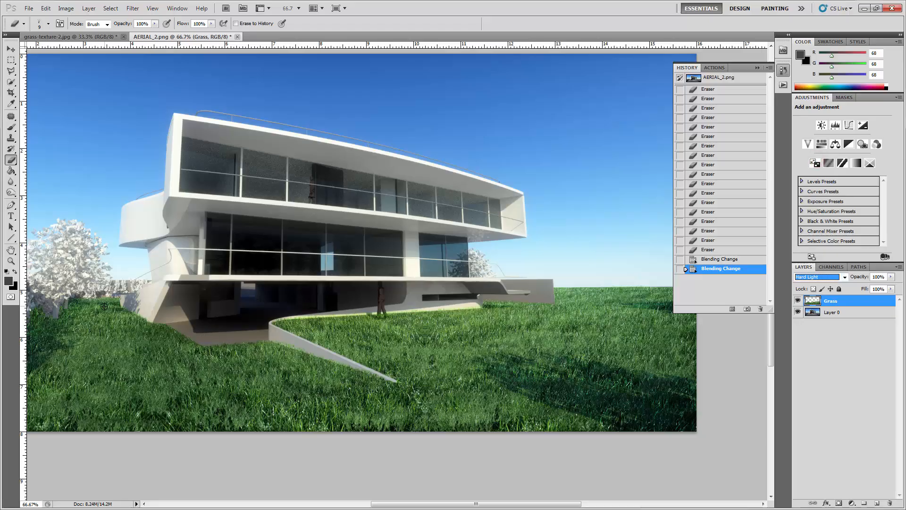
pyautogui.click(10, 48)
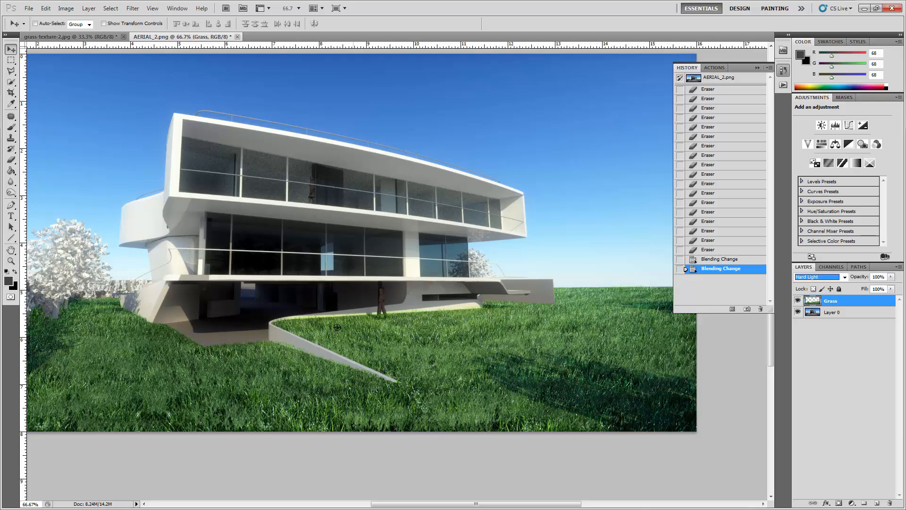
pyautogui.hotkey('ctrl', '+')
pyautogui.hotkey('ctrl', '+')
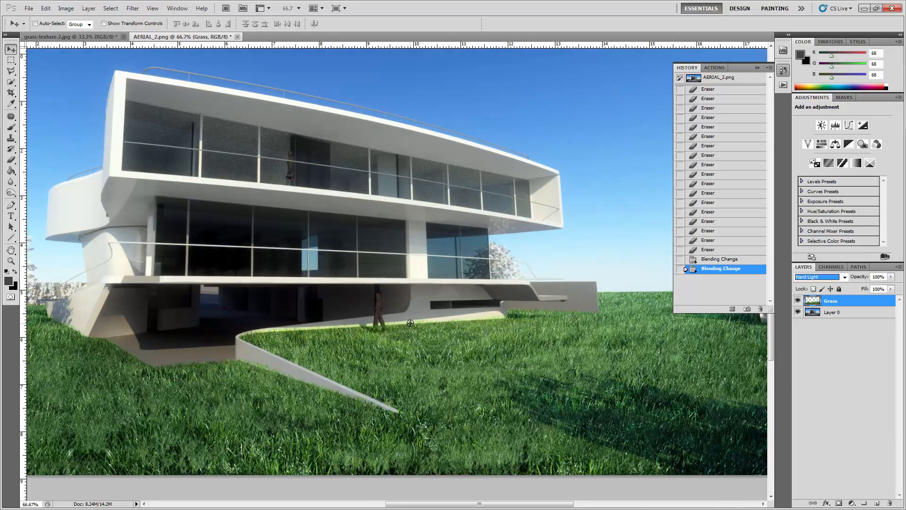
pyautogui.moveTo(499, 406); pyautogui.dragTo(427, 286)
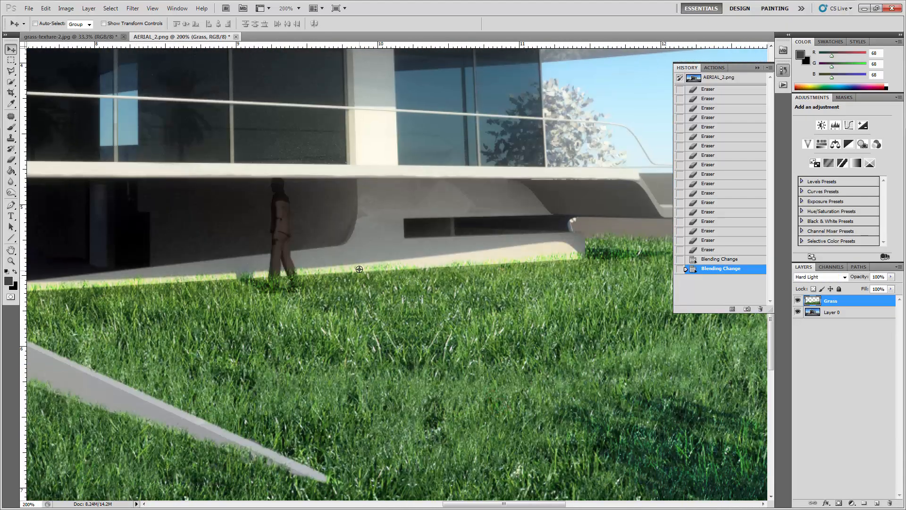
pyautogui.hotkey('ctrl', '-')
pyautogui.hotkey('ctrl', '-')
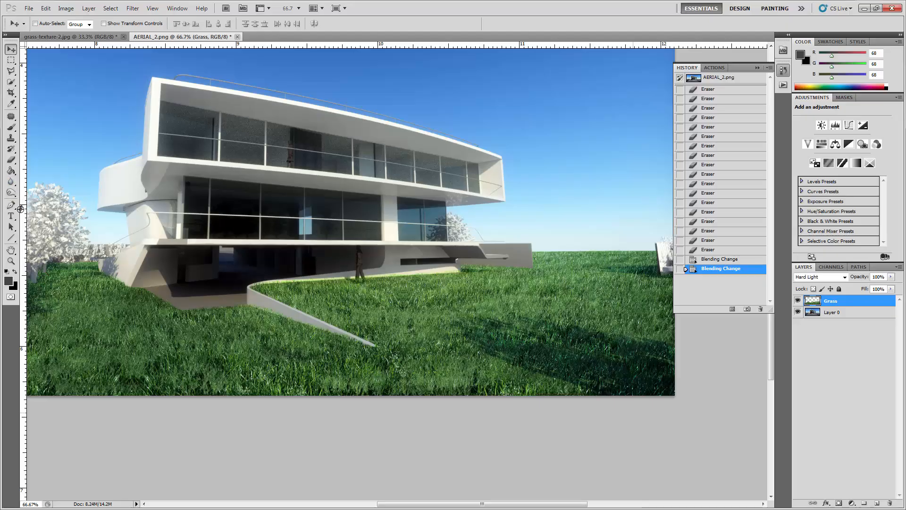
# Switch to the Burn tool with 50% exposure, keeping the range on Midtones
pyautogui.click(11, 192)
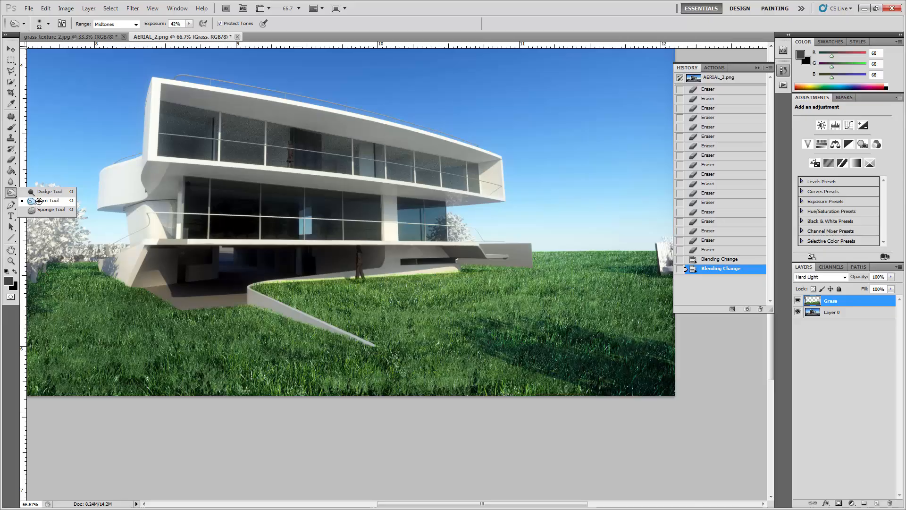
pyautogui.click(42, 200)
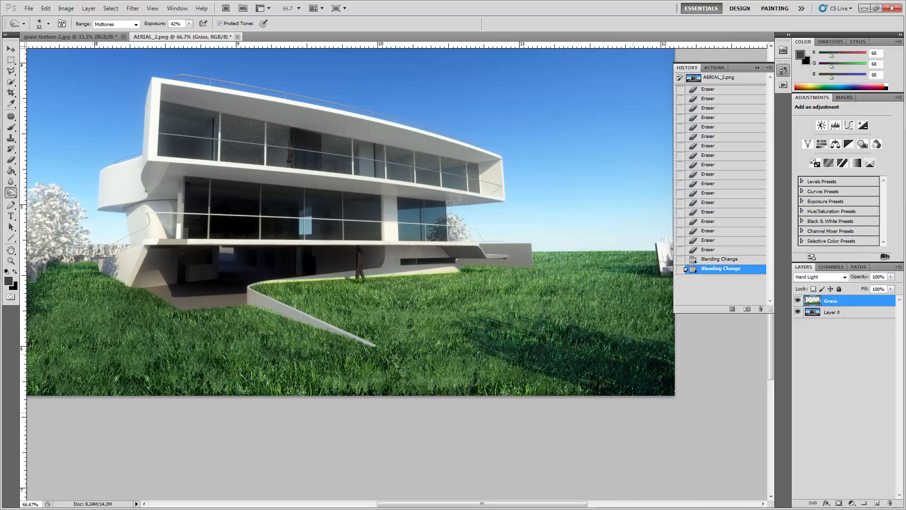
pyautogui.click(190, 23)
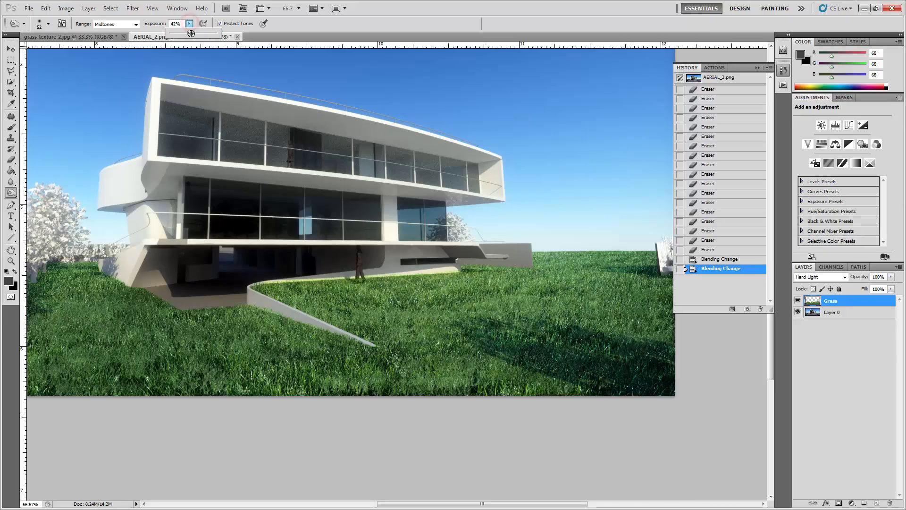
pyautogui.click(191, 34)
pyautogui.moveTo(191, 33); pyautogui.dragTo(192, 33)
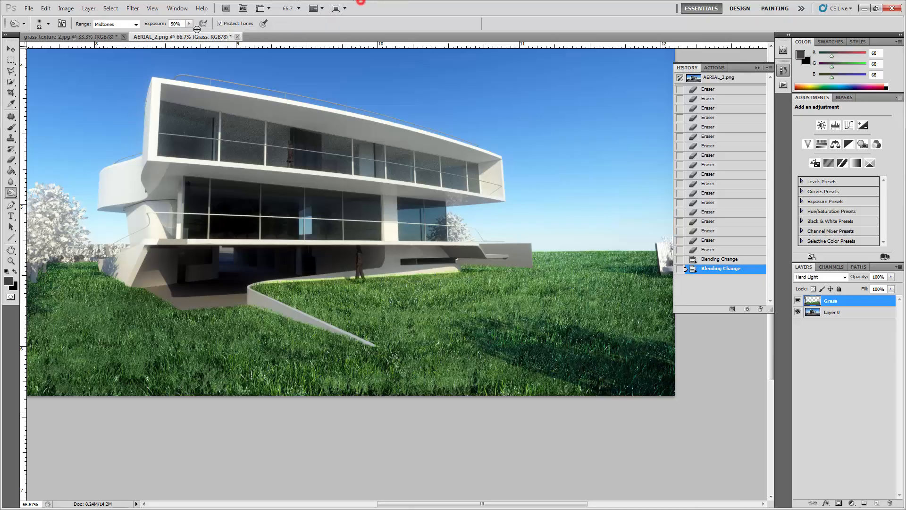
pyautogui.click(137, 23)
pyautogui.click(136, 23)
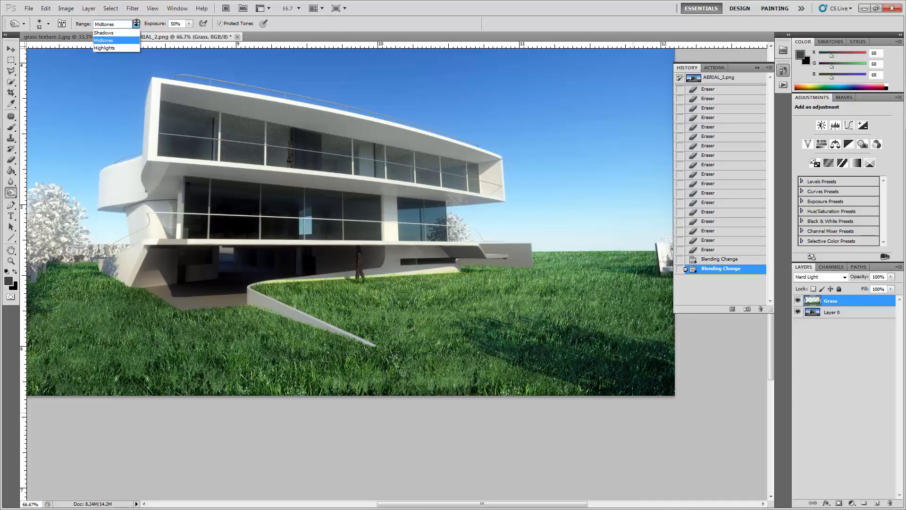
pyautogui.click(136, 21)
# Enlarge the soft burn brush and darken the shaded grass at the foot of the white hedge's near end
pyautogui.moveTo(85, 277); pyautogui.dragTo(274, 261)
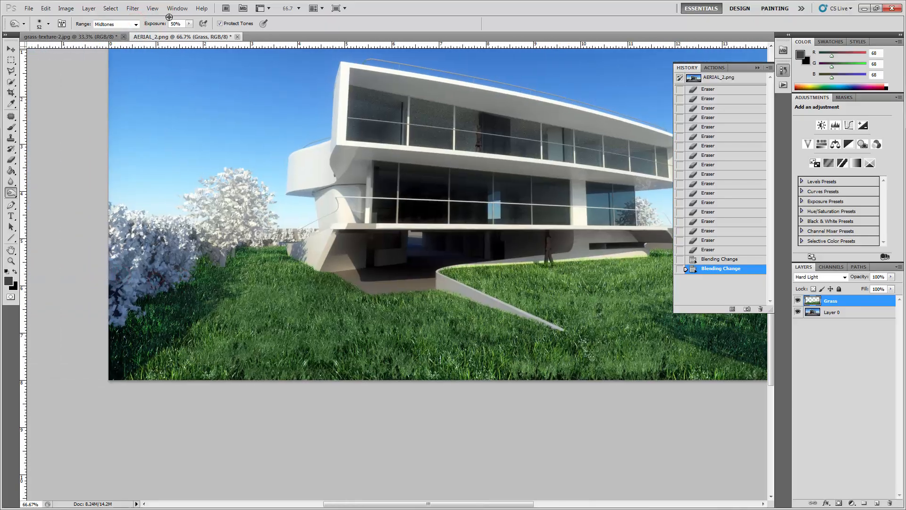
pyautogui.hotkey('ctrl', '+')
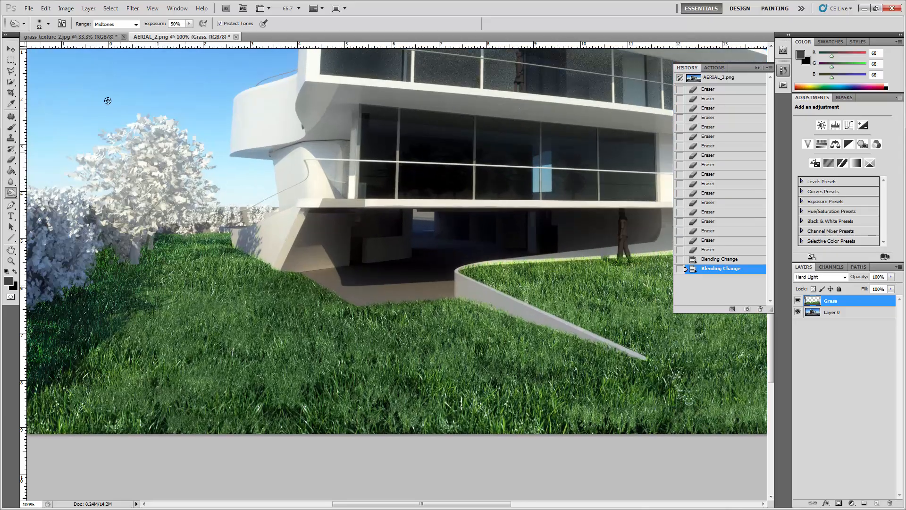
pyautogui.click(47, 23)
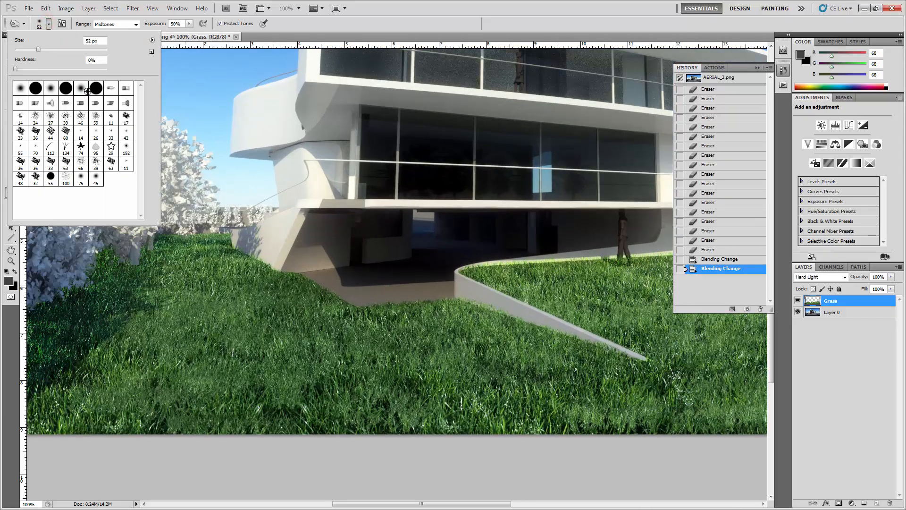
pyautogui.moveTo(38, 50); pyautogui.dragTo(51, 50)
pyautogui.click(312, 23)
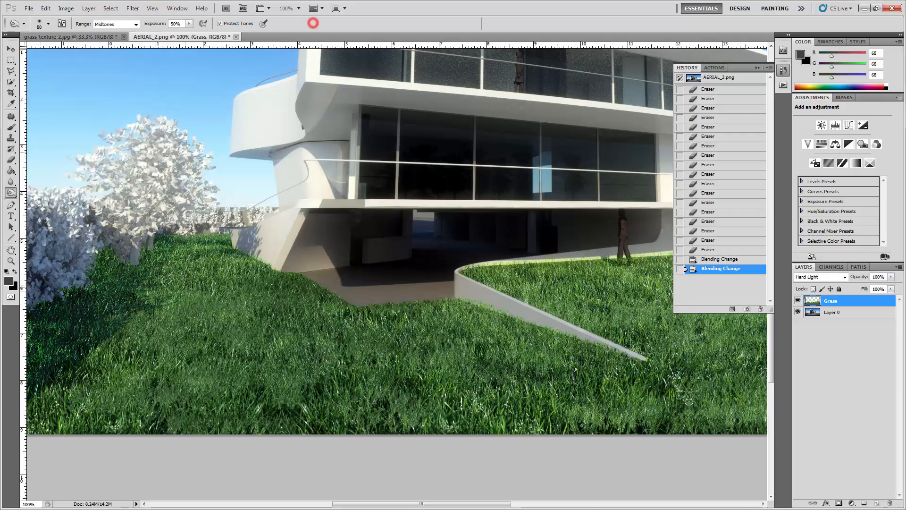
pyautogui.moveTo(132, 299)
pyautogui.mouseDown()
pyautogui.moveTo(322, 250)
pyautogui.moveTo(325, 258)
pyautogui.mouseUp()
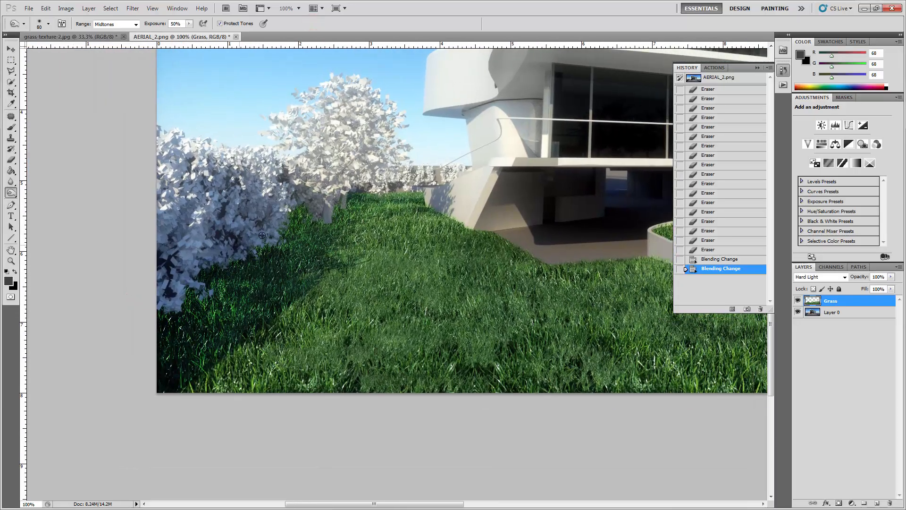
pyautogui.click(162, 336)
pyautogui.moveTo(213, 302)
pyautogui.mouseDown()
pyautogui.moveTo(179, 323)
pyautogui.moveTo(180, 335)
pyautogui.mouseUp()
pyautogui.click(212, 308)
pyautogui.moveTo(205, 285); pyautogui.dragTo(228, 276)
pyautogui.click(229, 276)
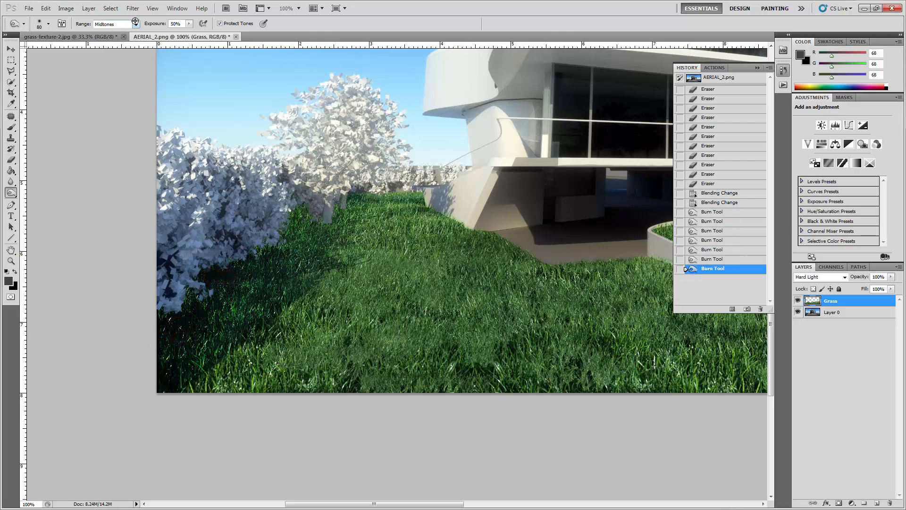
# Enlarge the burn brush to 250 px and deepen the shadow on the grass along the hedge towards the tree
pyautogui.press(']')
pyautogui.press(']')
pyautogui.press(']')
pyautogui.click(152, 319)
pyautogui.click(222, 274)
pyautogui.click(238, 259)
pyautogui.click(246, 253)
pyautogui.click(261, 231)
pyautogui.click(261, 228)
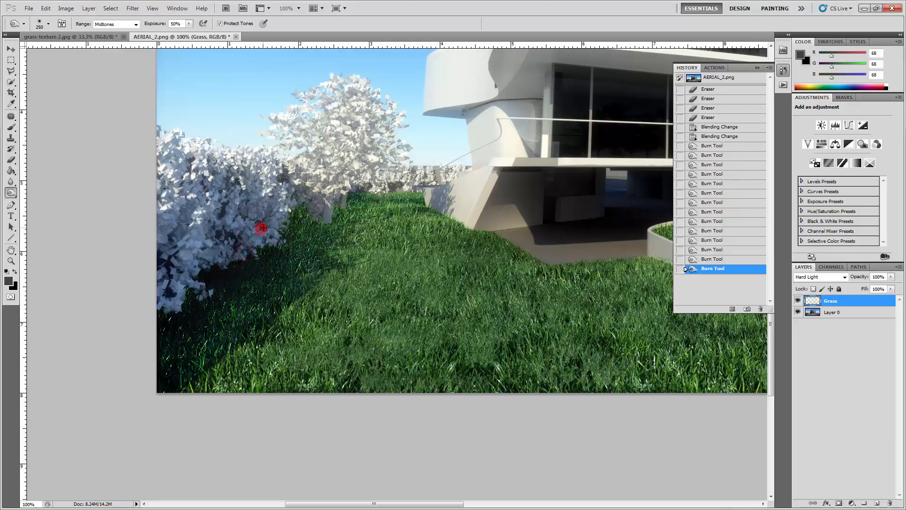
pyautogui.click(263, 228)
pyautogui.click(265, 229)
pyautogui.click(286, 223)
pyautogui.click(298, 205)
pyautogui.click(308, 193)
# Reduce the burn brush to 175 px and check the darkened grass against the whole render
pyautogui.press('[')
pyautogui.press('[')
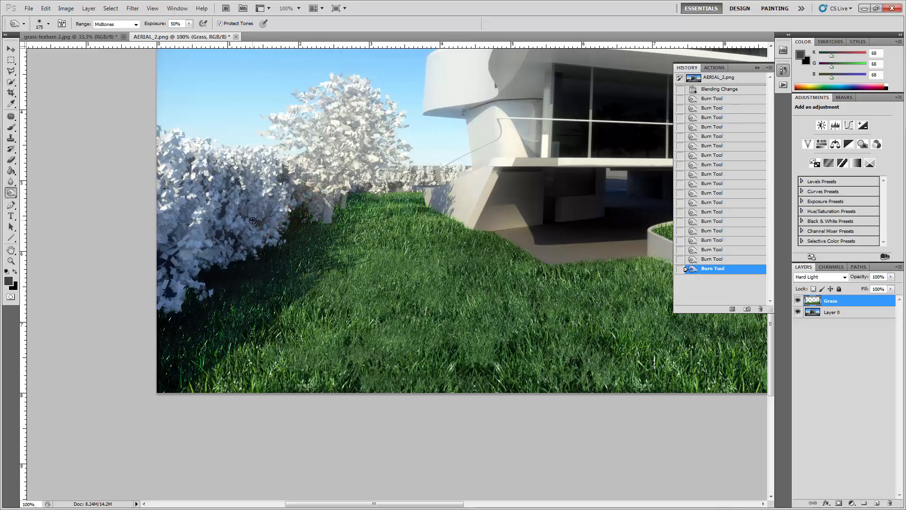
pyautogui.press('alt')
pyautogui.moveTo(389, 278); pyautogui.dragTo(293, 263)
pyautogui.hotkey('ctrl', '-')
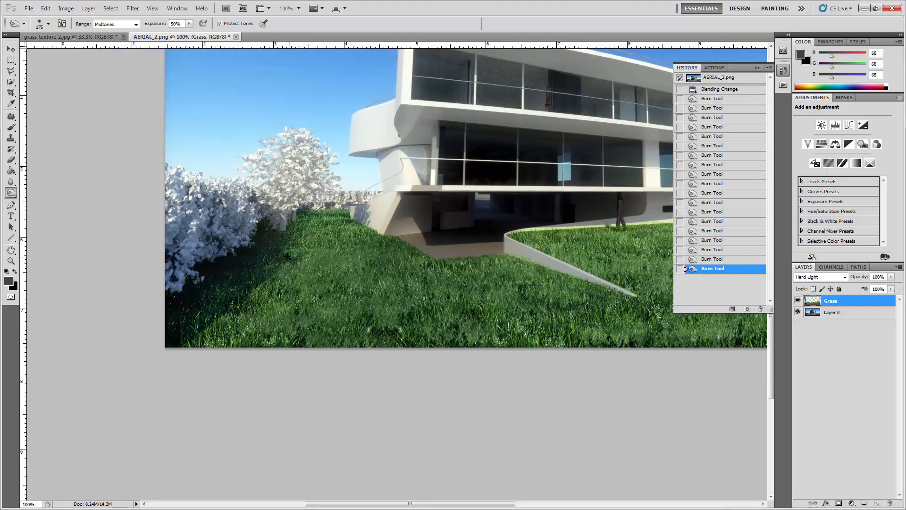
pyautogui.moveTo(356, 308)
pyautogui.mouseDown()
pyautogui.moveTo(190, 285)
pyautogui.moveTo(346, 310)
pyautogui.mouseUp()
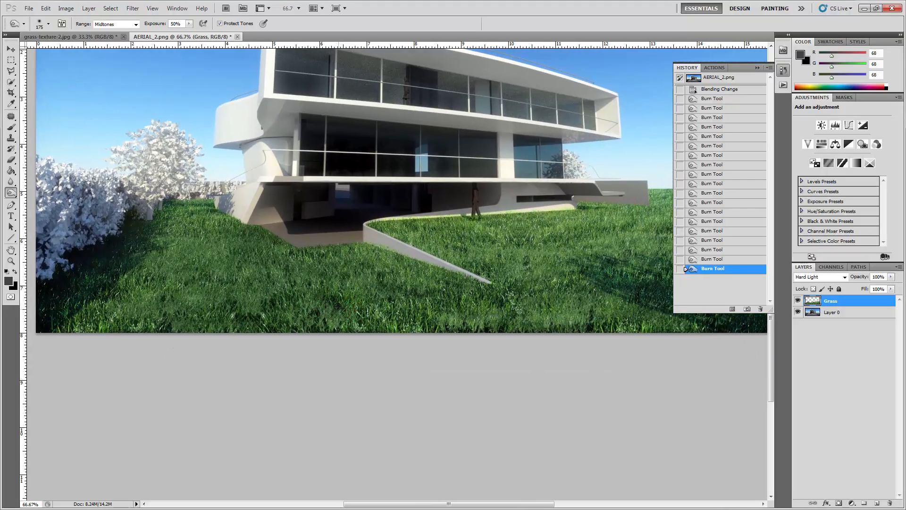
pyautogui.hotkey('ctrl', '-')
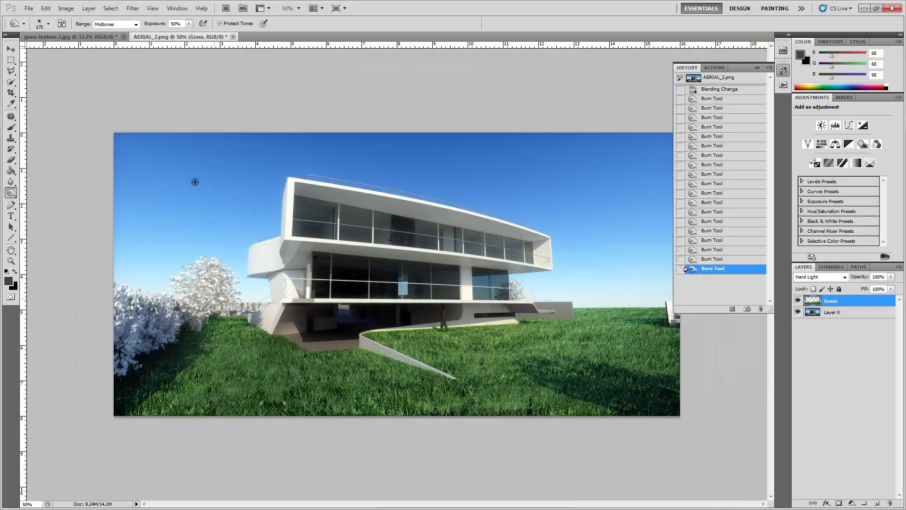
# Reduce the burn brush to 125 px and darken patches of open lawn between the hedge and the image's foreground edge
pyautogui.press('[')
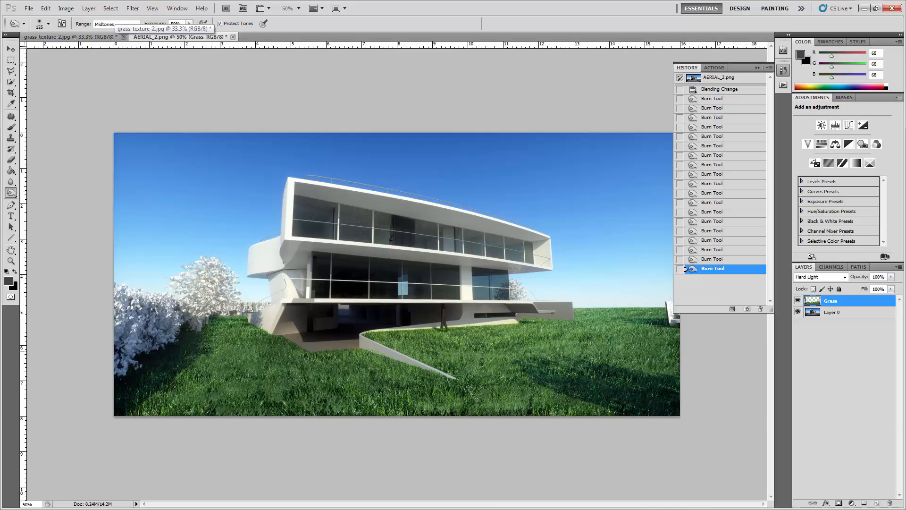
pyautogui.moveTo(220, 348)
pyautogui.mouseDown()
pyautogui.moveTo(212, 349)
pyautogui.moveTo(239, 349)
pyautogui.moveTo(233, 344)
pyautogui.mouseUp()
pyautogui.click(233, 344)
pyautogui.click(279, 378)
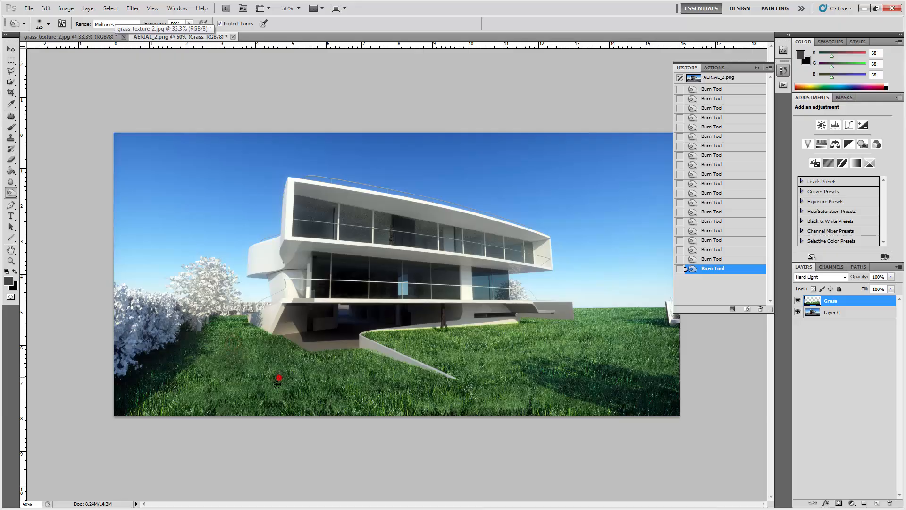
pyautogui.click(374, 411)
pyautogui.click(389, 405)
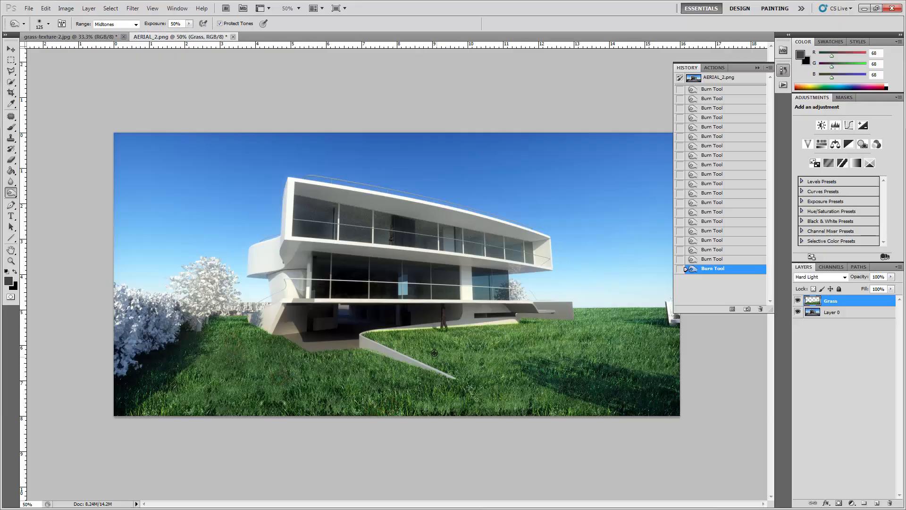
# Burn the lawn inside the curved ramp wall, from the bend past the walking figure towards the open grass
pyautogui.hotkey('ctrl', '+')
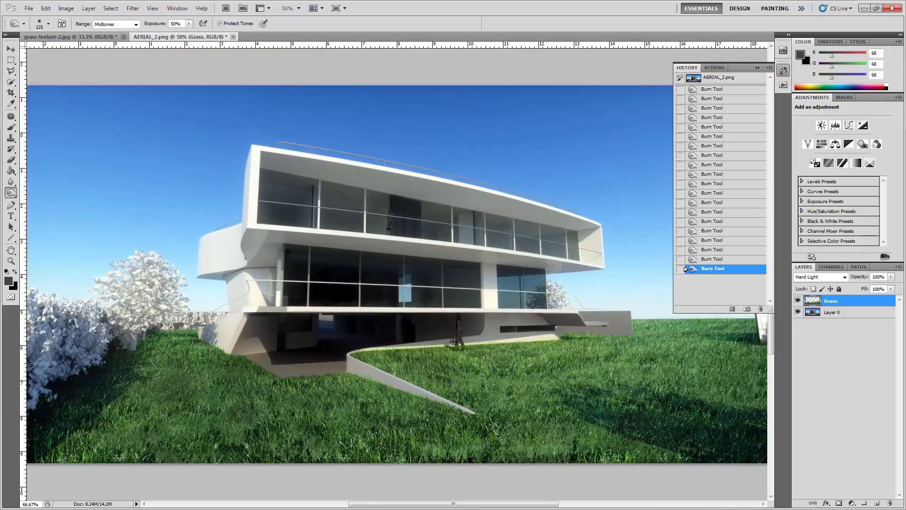
pyautogui.hotkey('ctrl', '+')
pyautogui.moveTo(556, 377); pyautogui.dragTo(357, 271)
pyautogui.moveTo(134, 298)
pyautogui.mouseDown()
pyautogui.moveTo(171, 279)
pyautogui.moveTo(198, 286)
pyautogui.mouseUp()
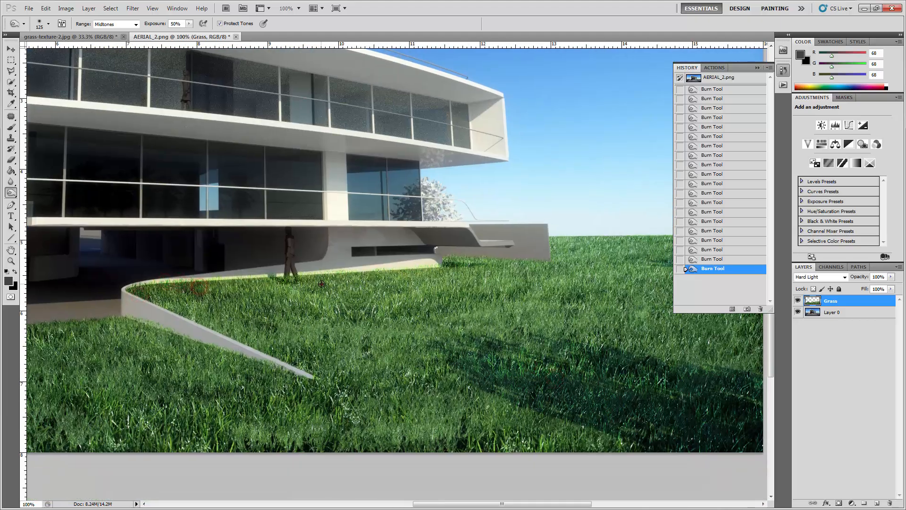
pyautogui.moveTo(321, 283)
pyautogui.mouseDown()
pyautogui.moveTo(387, 277)
pyautogui.moveTo(469, 292)
pyautogui.mouseUp()
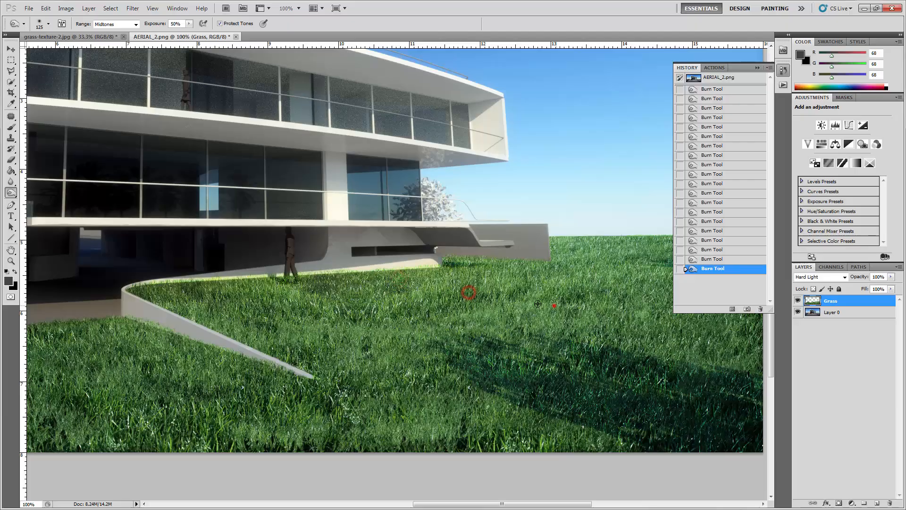
# Burn the grass near the far terrace wall and in front of the small white wall at the image edge
pyautogui.moveTo(554, 306); pyautogui.dragTo(384, 283)
pyautogui.click(369, 242)
pyautogui.moveTo(529, 251); pyautogui.dragTo(526, 272)
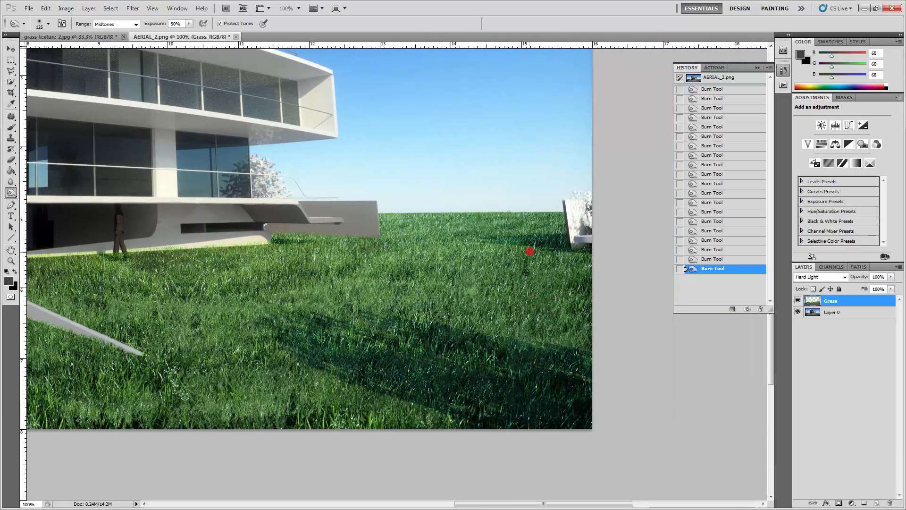
# Deepen the large tree shadow on the open lawn with burn strokes over its length and along both edges
pyautogui.click(537, 384)
pyautogui.click(511, 369)
pyautogui.click(475, 355)
pyautogui.click(580, 371)
pyautogui.click(566, 360)
pyautogui.click(496, 349)
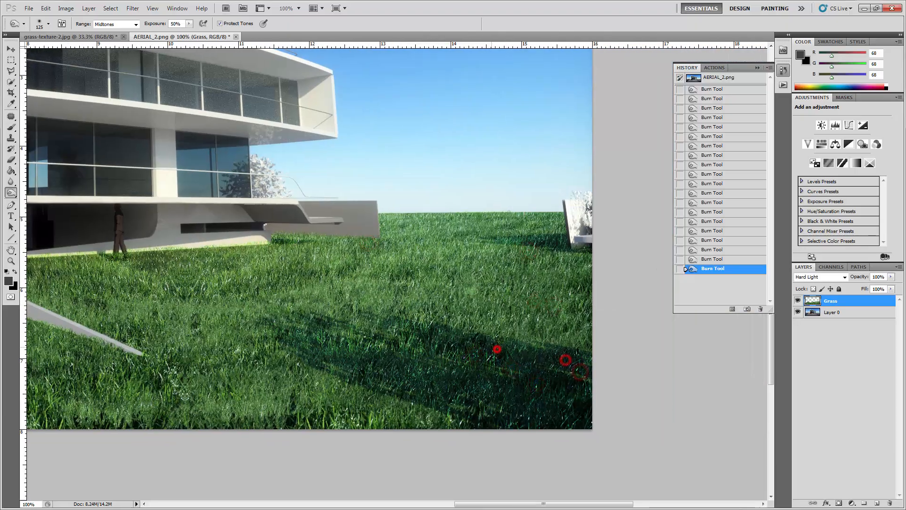
pyautogui.click(401, 332)
pyautogui.click(320, 328)
pyautogui.click(295, 326)
pyautogui.click(324, 352)
pyautogui.click(393, 383)
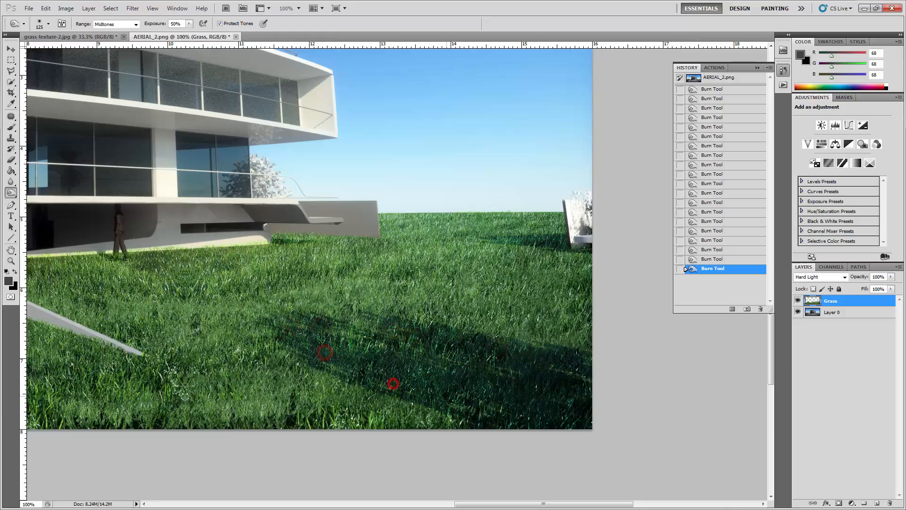
pyautogui.click(445, 395)
# Burn the grass directly in front of the driveway, following the outer side of the ramp wall
pyautogui.moveTo(219, 313)
pyautogui.mouseDown()
pyautogui.moveTo(355, 299)
pyautogui.moveTo(356, 290)
pyautogui.mouseUp()
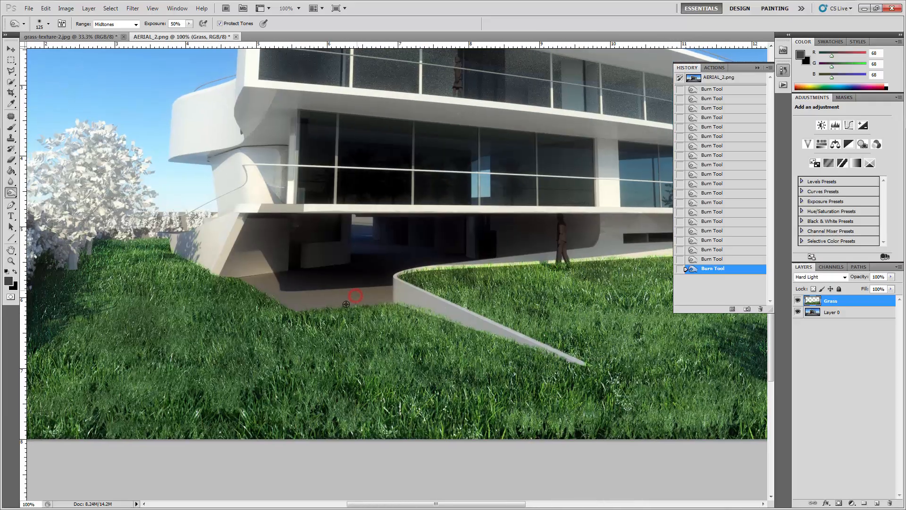
pyautogui.click(319, 320)
pyautogui.moveTo(355, 333)
pyautogui.mouseDown()
pyautogui.moveTo(385, 319)
pyautogui.moveTo(405, 329)
pyautogui.moveTo(398, 321)
pyautogui.moveTo(512, 362)
pyautogui.moveTo(402, 340)
pyautogui.moveTo(371, 350)
pyautogui.moveTo(440, 377)
pyautogui.moveTo(388, 365)
pyautogui.moveTo(336, 335)
pyautogui.mouseUp()
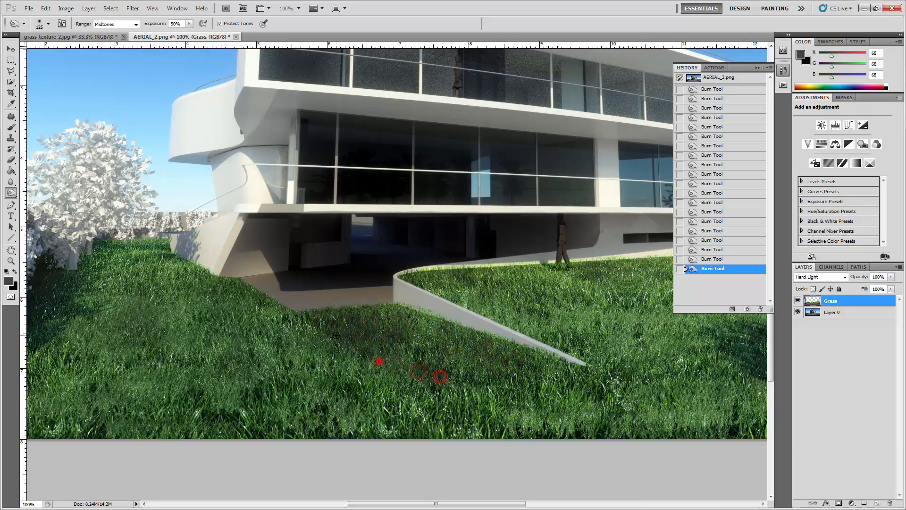
pyautogui.moveTo(376, 364); pyautogui.dragTo(436, 375)
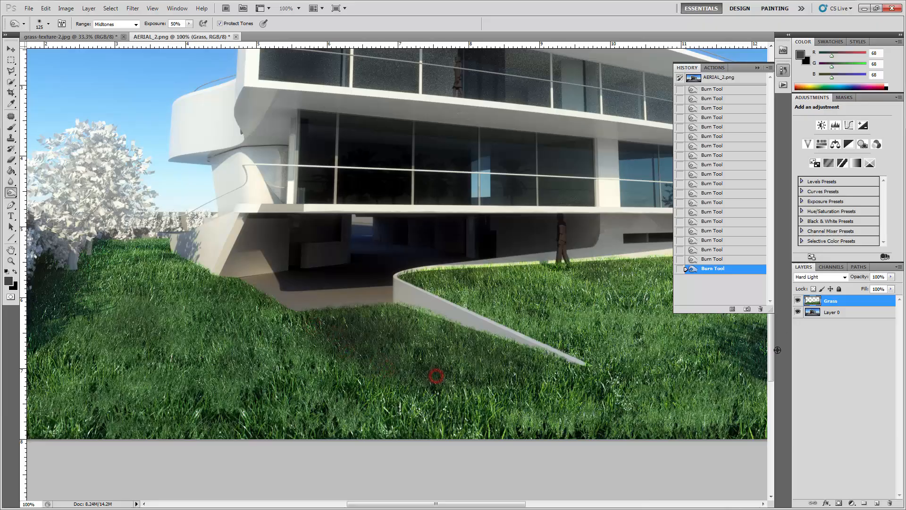
# Compare the Grass layer with the render's shadows by hiding and showing it, and lower its opacity to 70%
pyautogui.click(797, 298)
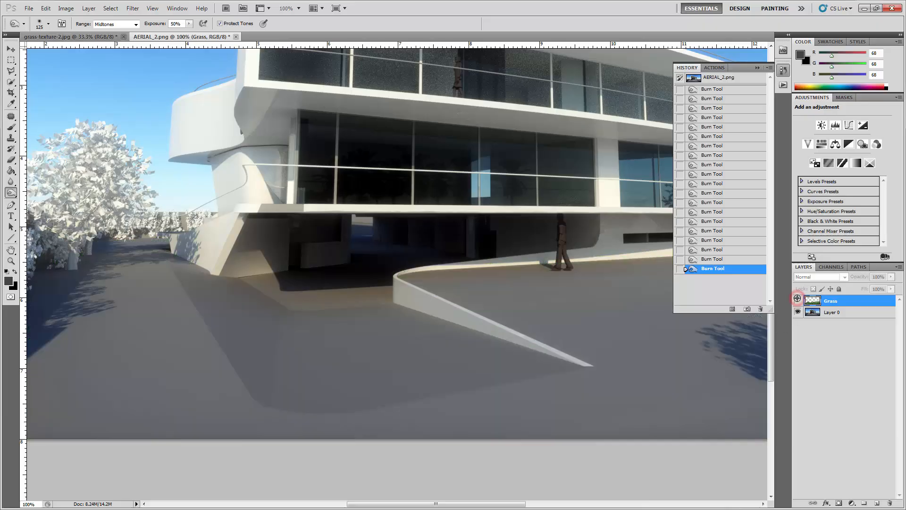
pyautogui.click(797, 299)
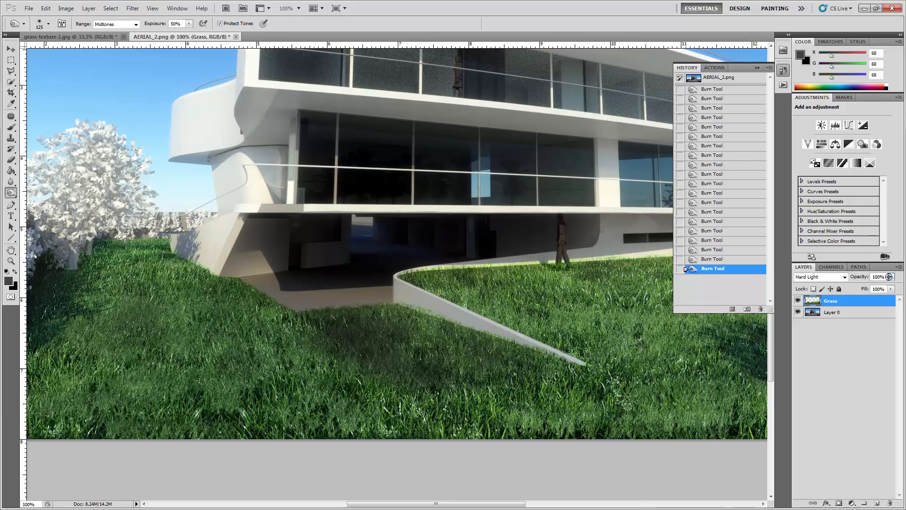
pyautogui.click(891, 277)
pyautogui.moveTo(888, 286); pyautogui.dragTo(879, 291)
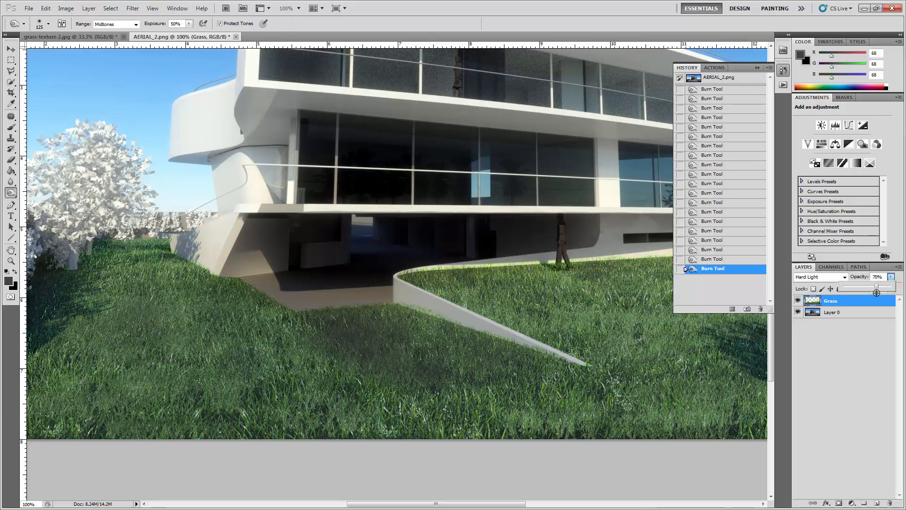
# Burn the grass along the foot of the slanted wall beside the driveway to ground the building
pyautogui.click(268, 307)
pyautogui.click(232, 296)
pyautogui.click(263, 315)
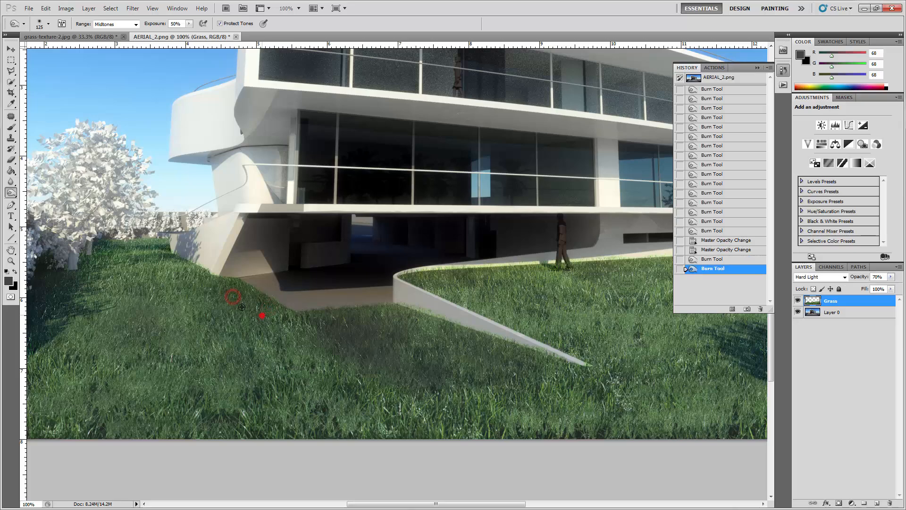
pyautogui.click(219, 294)
pyautogui.click(207, 286)
pyautogui.click(204, 285)
pyautogui.click(198, 263)
pyautogui.click(213, 285)
pyautogui.click(260, 320)
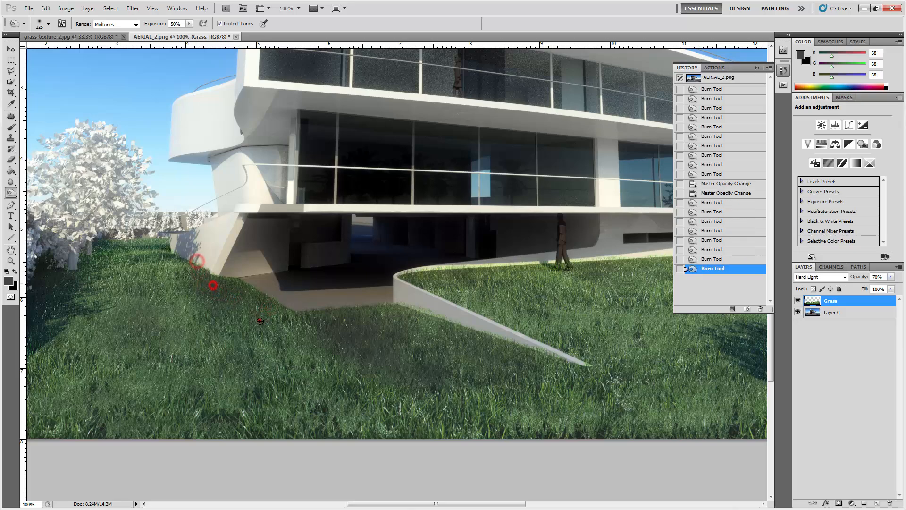
# Extend the burned shadow diagonally from the slanted wall's foot towards the foreground
pyautogui.click(225, 306)
pyautogui.click(261, 341)
pyautogui.click(249, 332)
pyautogui.click(268, 353)
pyautogui.click(274, 354)
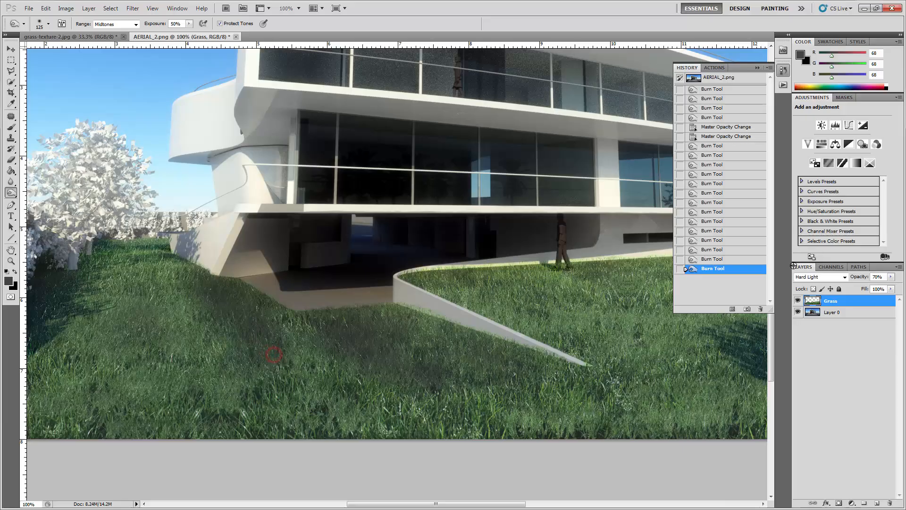
# Check the render's shadow under the Grass layer and burn its outline and interior between the driveway and ramp wall
pyautogui.click(798, 301)
pyautogui.click(797, 301)
pyautogui.click(235, 323)
pyautogui.click(254, 364)
pyautogui.click(283, 378)
pyautogui.click(306, 382)
pyautogui.click(289, 338)
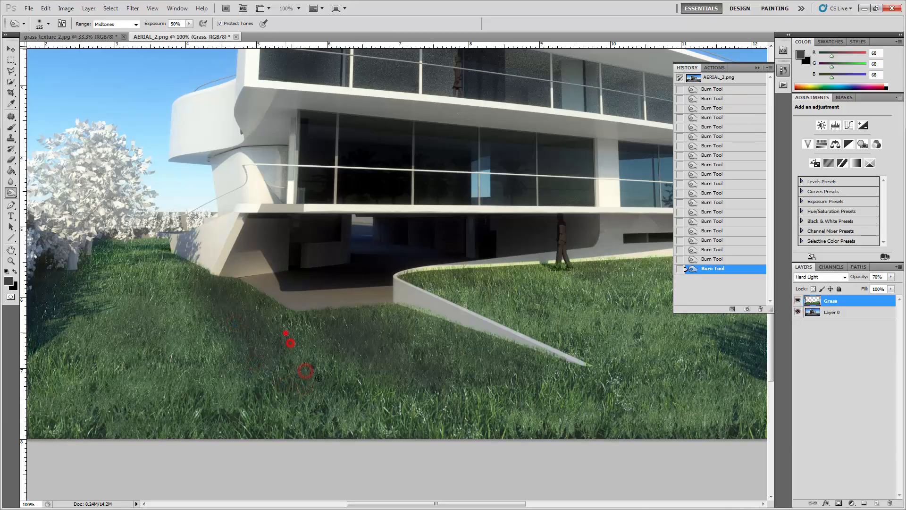
pyautogui.click(369, 405)
pyautogui.click(315, 357)
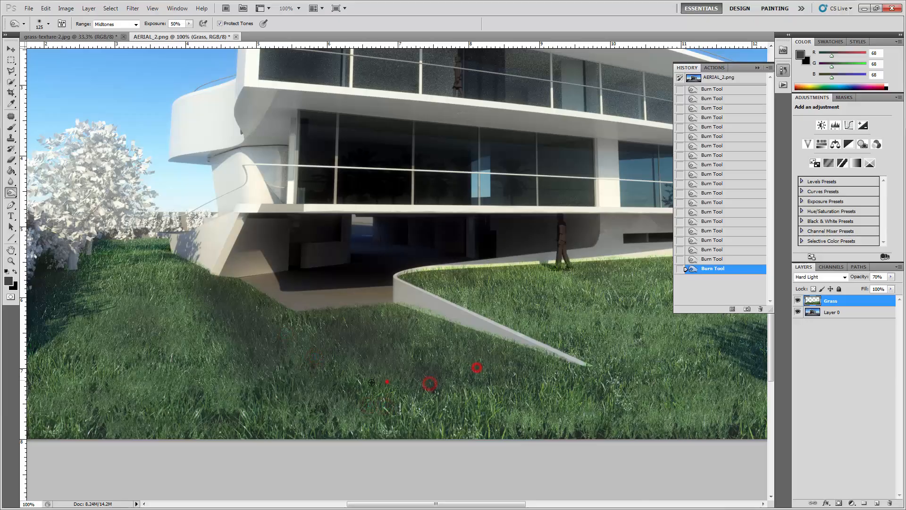
pyautogui.click(358, 381)
pyautogui.click(427, 342)
pyautogui.click(430, 333)
pyautogui.click(399, 333)
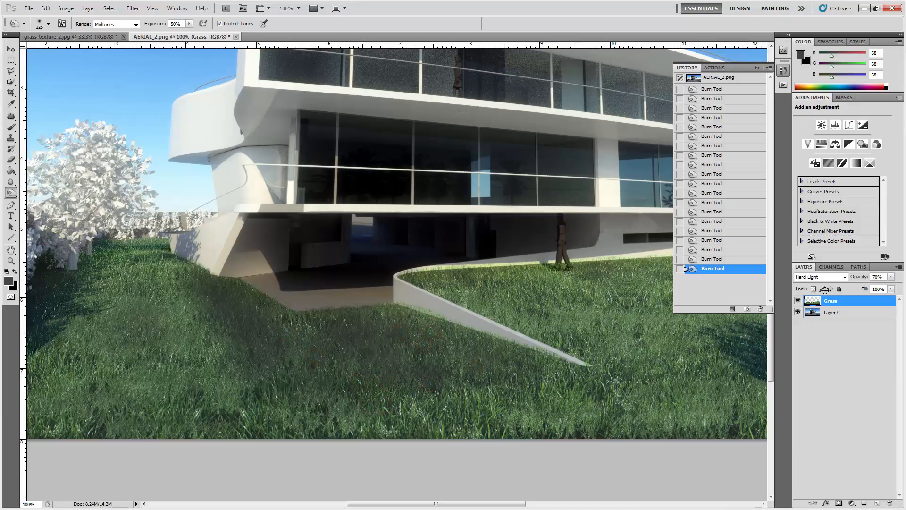
# Return the Grass layer to 100% opacity and burn the building shadow from the driveway edge to the ramp's tip
pyautogui.click(890, 277)
pyautogui.moveTo(884, 287); pyautogui.dragTo(899, 286)
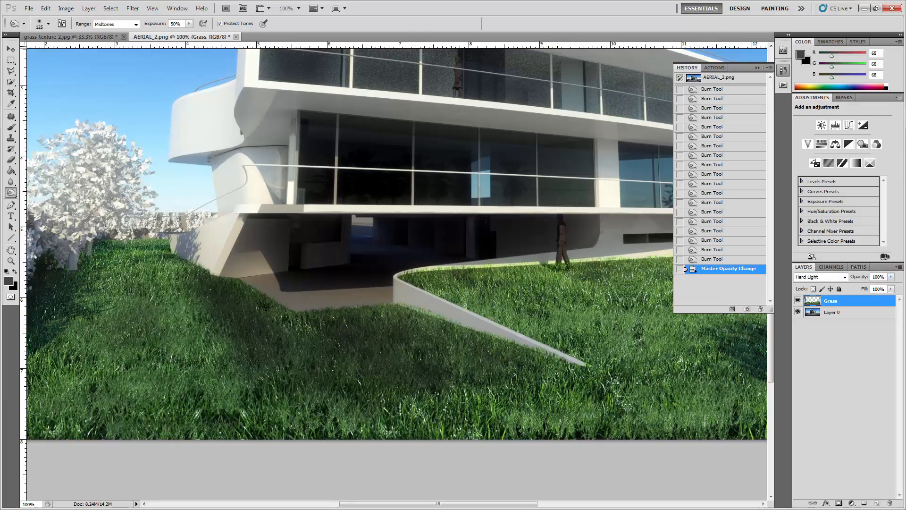
pyautogui.hotkey('ctrl', '-')
pyautogui.click(319, 306)
pyautogui.click(329, 313)
pyautogui.click(396, 334)
pyautogui.click(442, 335)
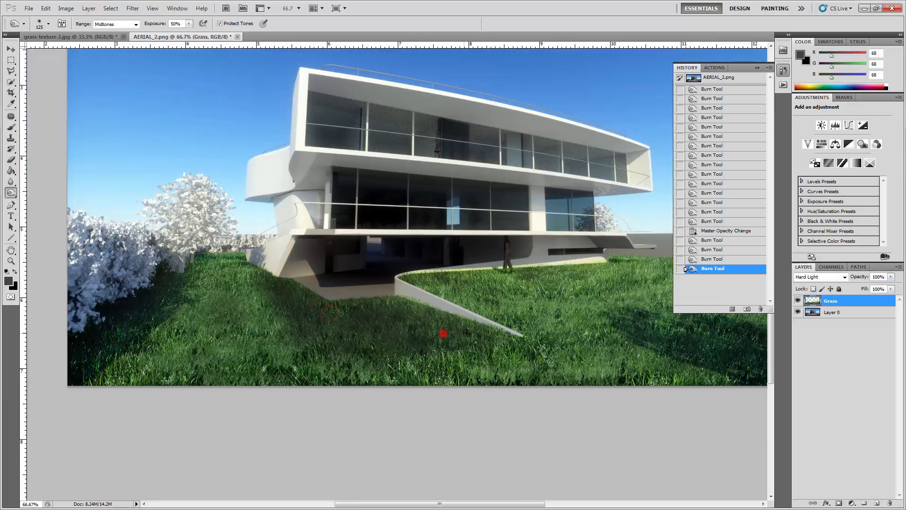
pyautogui.click(467, 331)
pyautogui.click(494, 340)
# Burn scattered patches of lawn between the ramp's tip and the upper edge of the tree shadow
pyautogui.moveTo(538, 297); pyautogui.dragTo(257, 325)
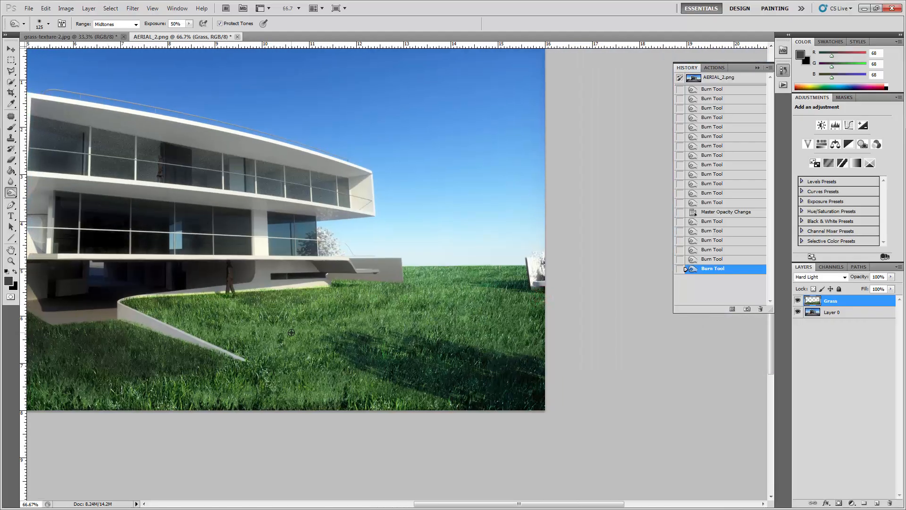
pyautogui.click(293, 332)
pyautogui.click(303, 327)
pyautogui.click(310, 325)
pyautogui.click(323, 323)
pyautogui.click(375, 328)
pyautogui.click(404, 318)
pyautogui.click(374, 322)
pyautogui.click(405, 316)
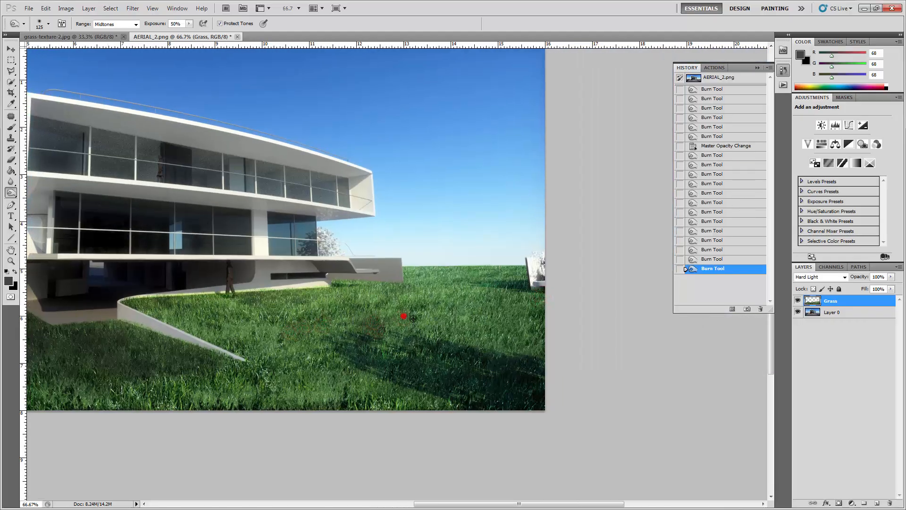
# Add burn variation across the lawn behind the tree shadow, out to the image edge and back towards the terrace
pyautogui.click(428, 321)
pyautogui.click(454, 327)
pyautogui.click(489, 327)
pyautogui.click(531, 320)
pyautogui.click(492, 302)
pyautogui.click(459, 303)
pyautogui.click(420, 307)
pyautogui.click(361, 310)
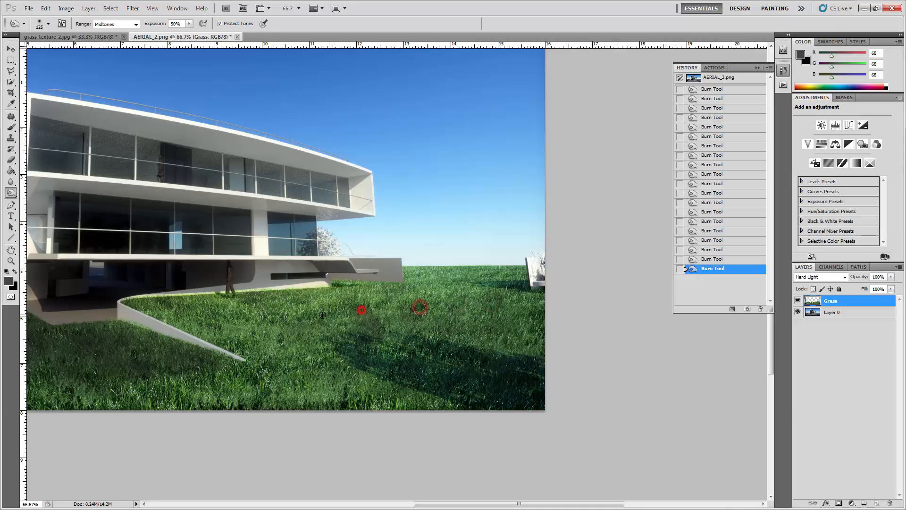
# Burn the grass beyond the ramp's tip and further darken the tree shadow out to the image edge
pyautogui.click(321, 315)
pyautogui.click(278, 325)
pyautogui.click(321, 370)
pyautogui.click(349, 365)
pyautogui.click(385, 365)
pyautogui.click(435, 343)
pyautogui.click(505, 350)
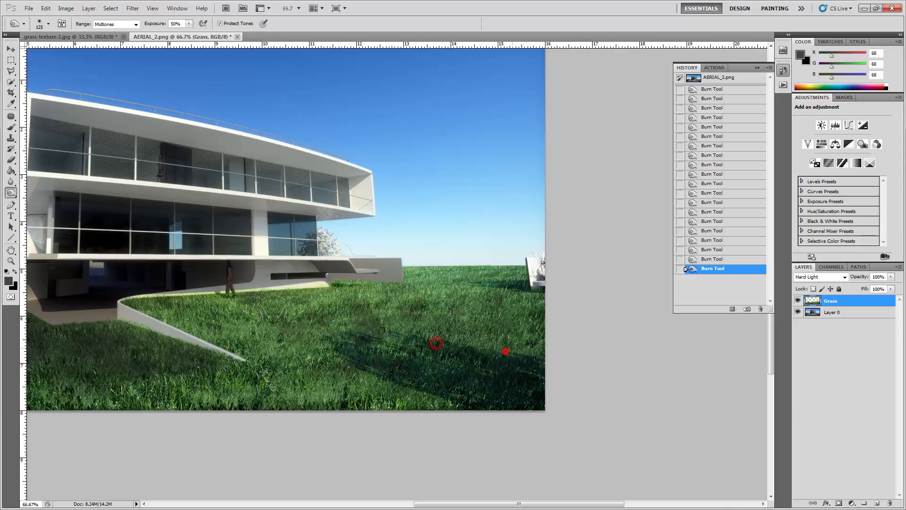
pyautogui.click(536, 343)
# Burn irregular patches along the lawn's foreground strip towards the hedge and up into the sunlit grass beside it
pyautogui.moveTo(271, 342); pyautogui.dragTo(510, 351)
pyautogui.click(406, 395)
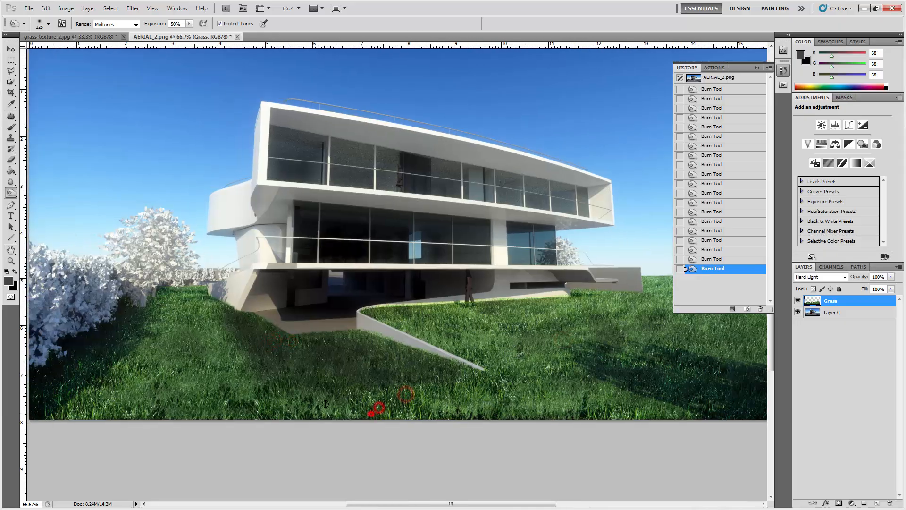
pyautogui.click(326, 403)
pyautogui.click(287, 411)
pyautogui.click(232, 410)
pyautogui.click(159, 403)
pyautogui.click(117, 409)
pyautogui.click(140, 391)
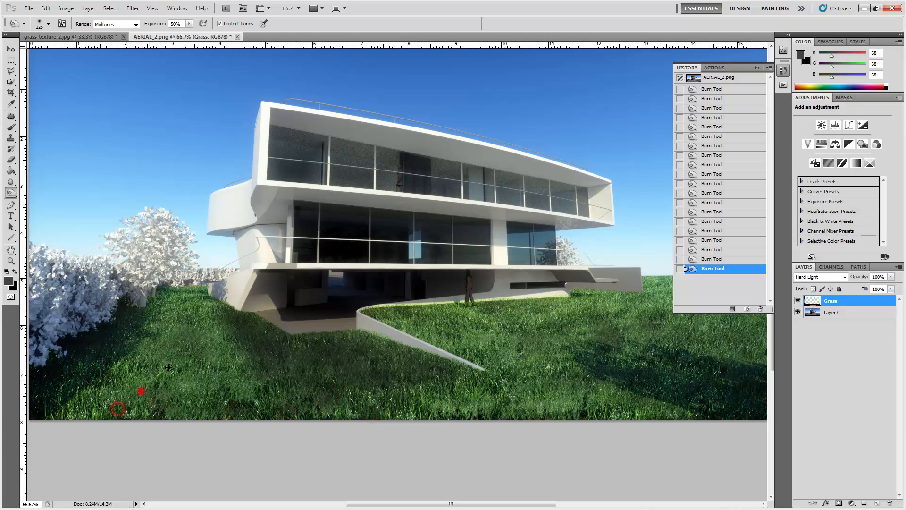
pyautogui.click(179, 363)
pyautogui.click(183, 351)
# Switch to the Dodge tool and lighten the grass along the outer edge of the building's shadow
pyautogui.click(12, 192)
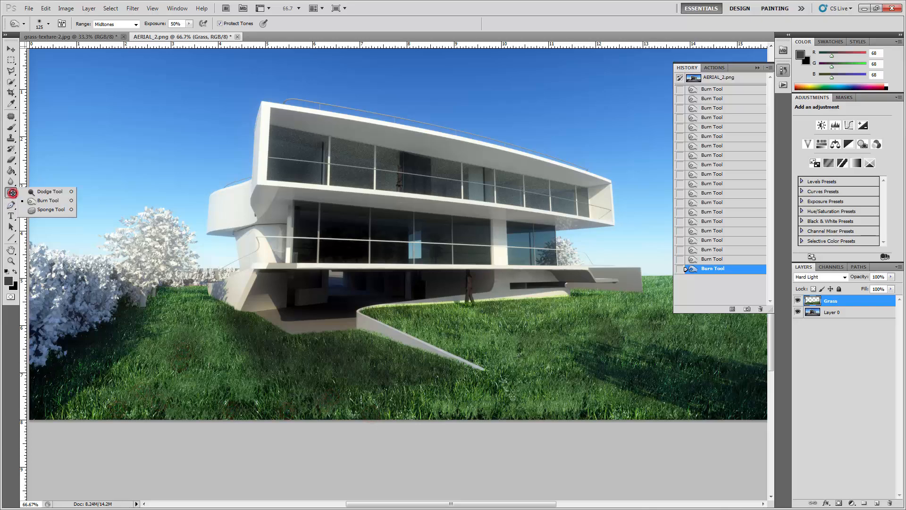
pyautogui.click(35, 192)
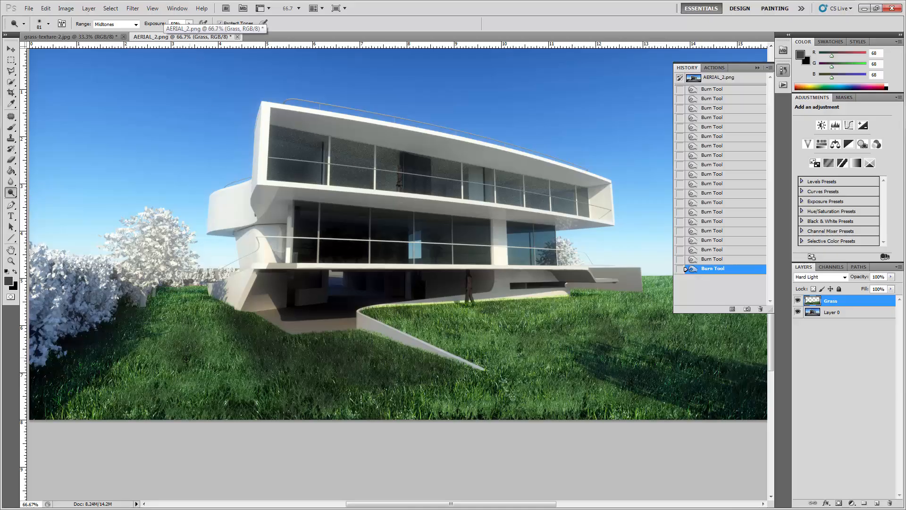
pyautogui.click(231, 326)
pyautogui.click(242, 338)
pyautogui.click(257, 350)
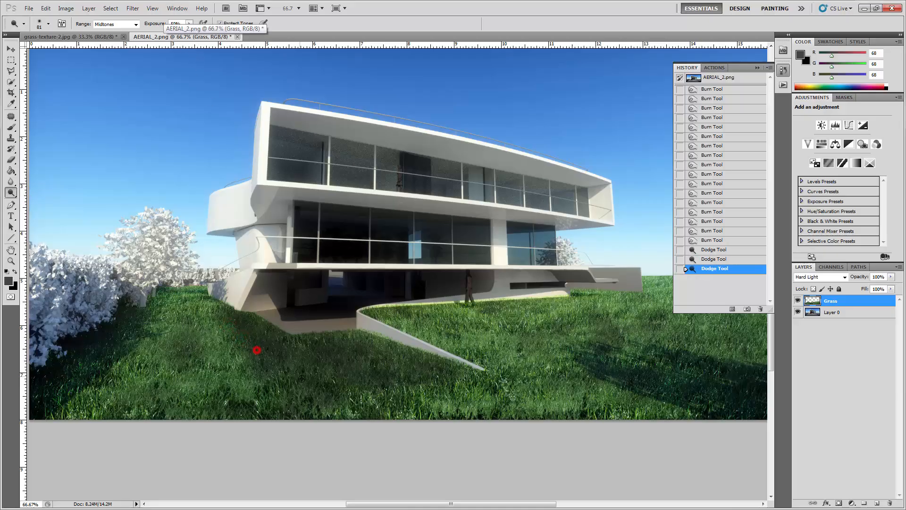
pyautogui.click(250, 377)
# Dodge the sunlit grass bordering the hedge's shadow to brighten it
pyautogui.click(162, 342)
pyautogui.click(149, 341)
pyautogui.click(133, 350)
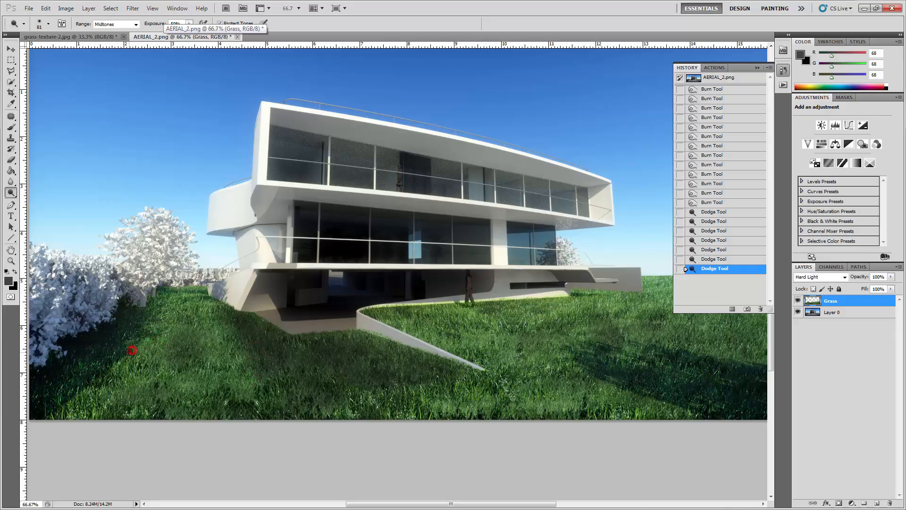
pyautogui.click(128, 352)
pyautogui.click(132, 351)
pyautogui.click(79, 393)
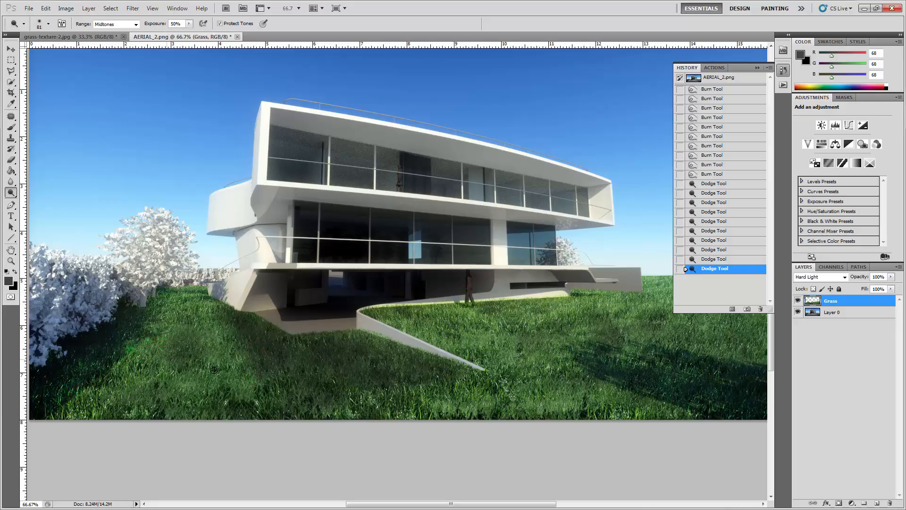
pyautogui.click(723, 241)
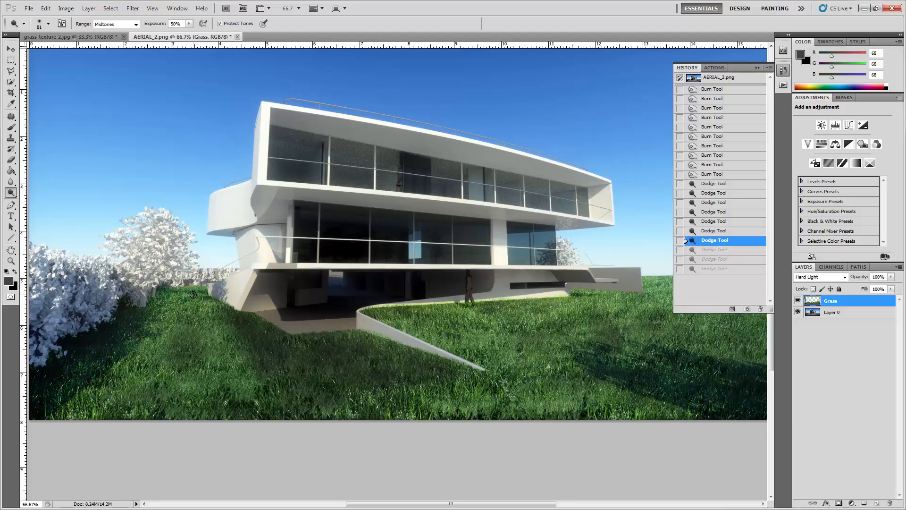
# Switch to the Burn tool and darken the far edge of the lawn below the background hedge beside the tree
pyautogui.hotkey('ctrl', '+')
pyautogui.hotkey('ctrl', '+')
pyautogui.moveTo(124, 287); pyautogui.dragTo(543, 311)
pyautogui.moveTo(283, 303); pyautogui.dragTo(342, 284)
pyautogui.moveTo(10, 193); pyautogui.dragTo(42, 202)
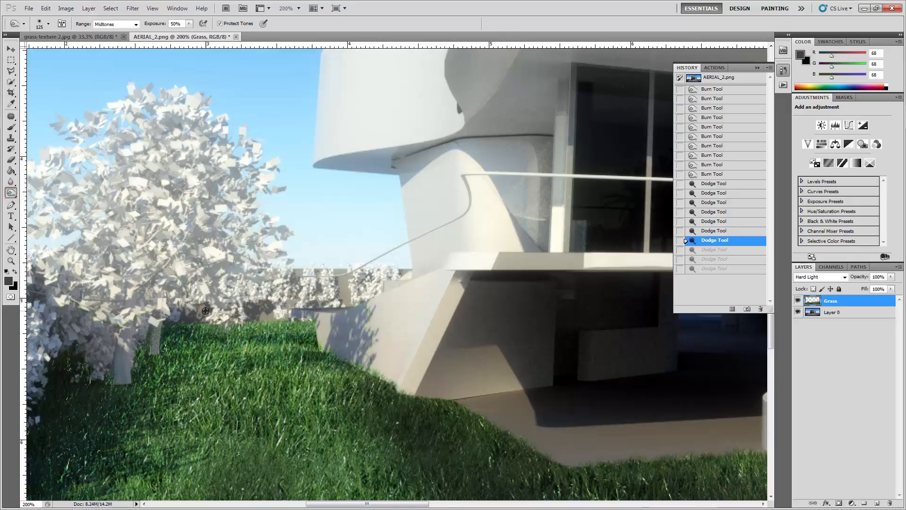
pyautogui.click(186, 319)
pyautogui.click(212, 324)
pyautogui.click(231, 324)
pyautogui.click(249, 324)
pyautogui.click(265, 324)
pyautogui.click(284, 324)
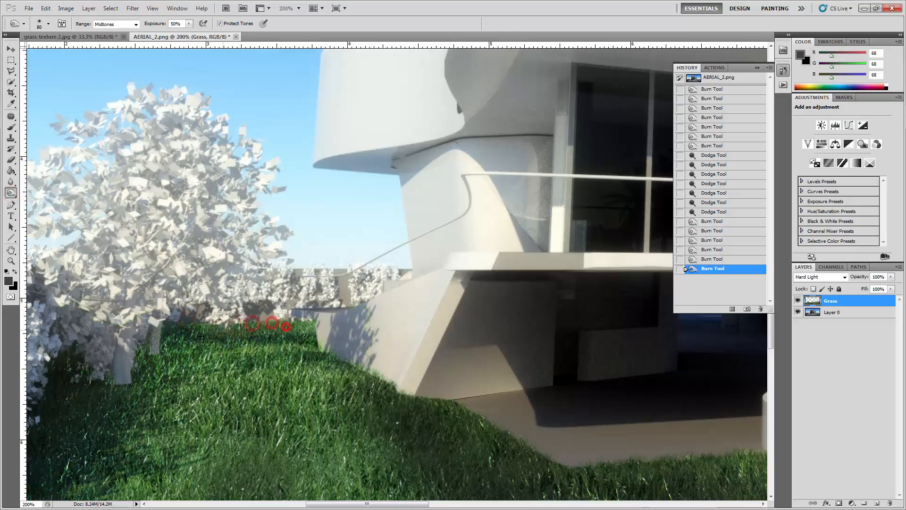
# Burn irregular patches into the sunlit grass between the tree and the building's slanted base
pyautogui.click(146, 347)
pyautogui.moveTo(222, 354); pyautogui.dragTo(234, 353)
pyautogui.click(284, 363)
pyautogui.click(149, 364)
pyautogui.click(205, 366)
pyautogui.click(306, 386)
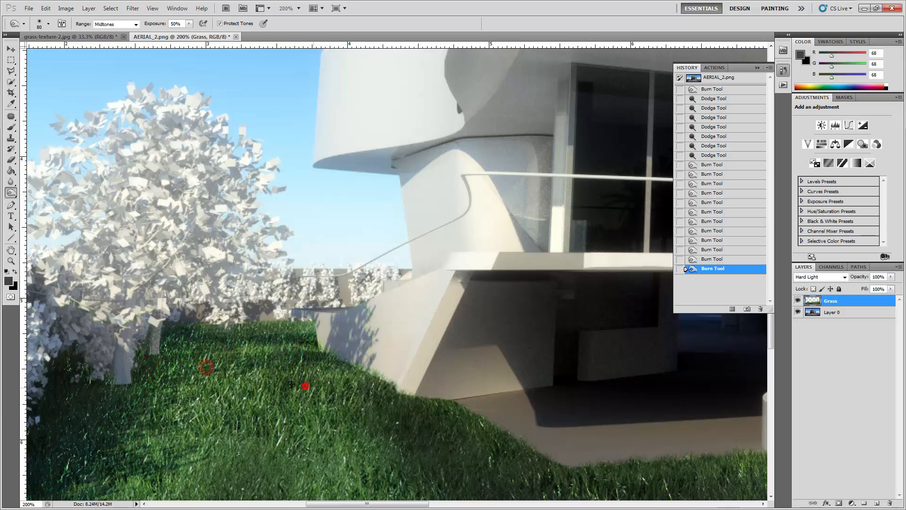
pyautogui.click(197, 389)
pyautogui.click(172, 391)
pyautogui.click(239, 386)
pyautogui.click(273, 392)
pyautogui.click(284, 391)
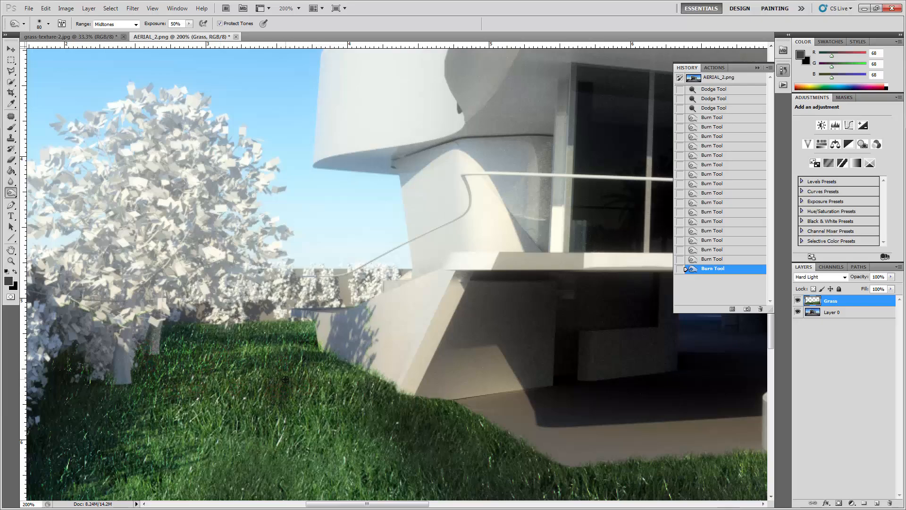
pyautogui.click(282, 378)
# Burn the far corner of the lawn beside the building and the grass near the foot of the tree
pyautogui.hotkey('ctrl', '-')
pyautogui.hotkey('ctrl', '-')
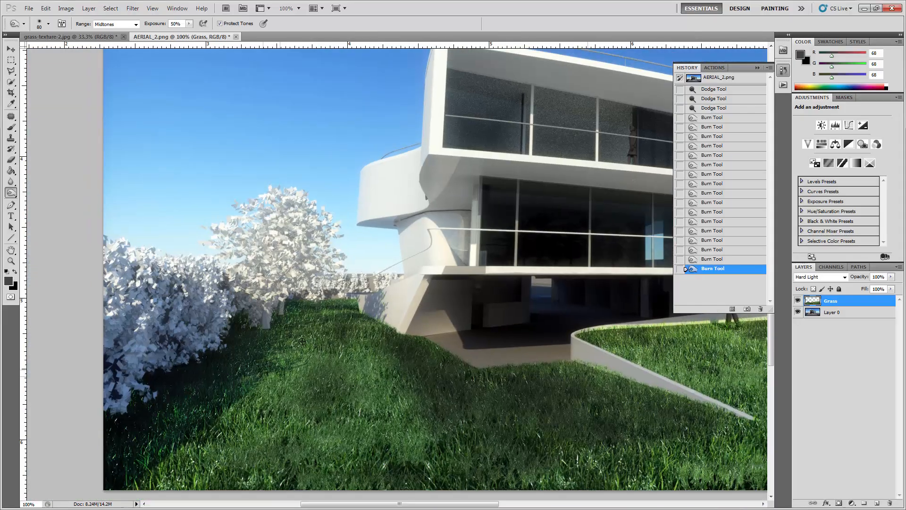
pyautogui.click(345, 300)
pyautogui.click(362, 295)
pyautogui.click(367, 293)
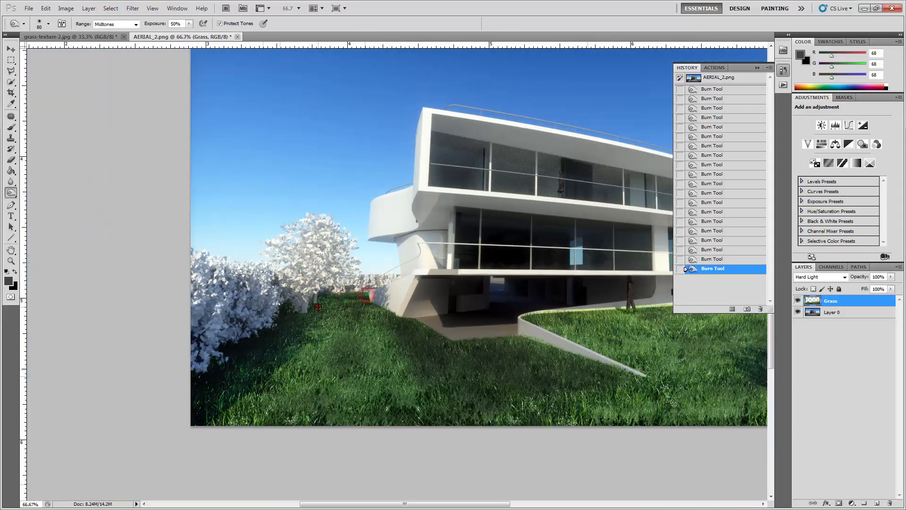
pyautogui.click(318, 307)
pyautogui.click(346, 312)
# Switch to the Dodge tool and lighten the grass along the horizon beside the distant white wall
pyautogui.moveTo(530, 329); pyautogui.dragTo(131, 344)
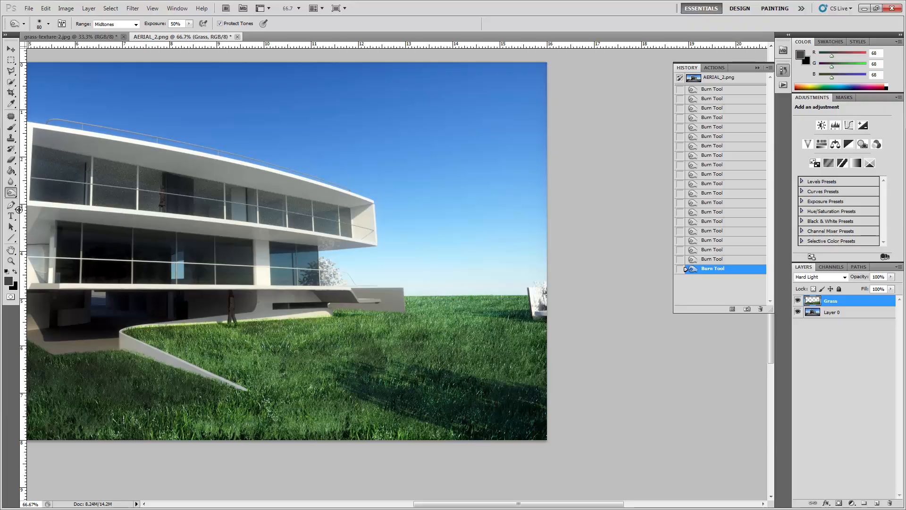
pyautogui.moveTo(9, 193)
pyautogui.mouseDown()
pyautogui.moveTo(38, 200)
pyautogui.moveTo(38, 192)
pyautogui.mouseUp()
pyautogui.click(491, 296)
pyautogui.click(507, 295)
pyautogui.click(504, 292)
pyautogui.click(519, 293)
pyautogui.click(520, 301)
pyautogui.click(503, 300)
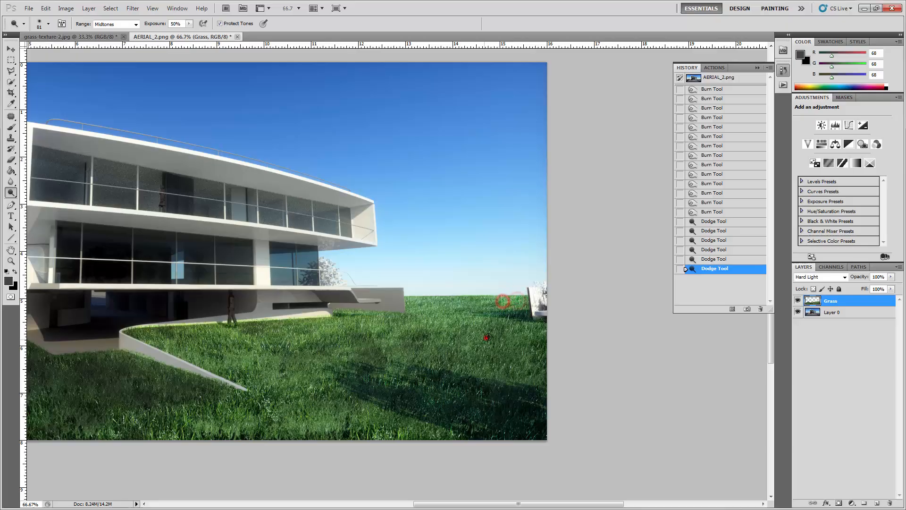
# Dodge the grass in front of the distant white wall near the image edge to create a bright sunlit patch
pyautogui.click(486, 338)
pyautogui.click(506, 331)
pyautogui.click(523, 334)
pyautogui.click(533, 336)
pyautogui.click(522, 338)
pyautogui.click(536, 344)
pyautogui.click(500, 339)
pyautogui.click(479, 348)
pyautogui.click(513, 342)
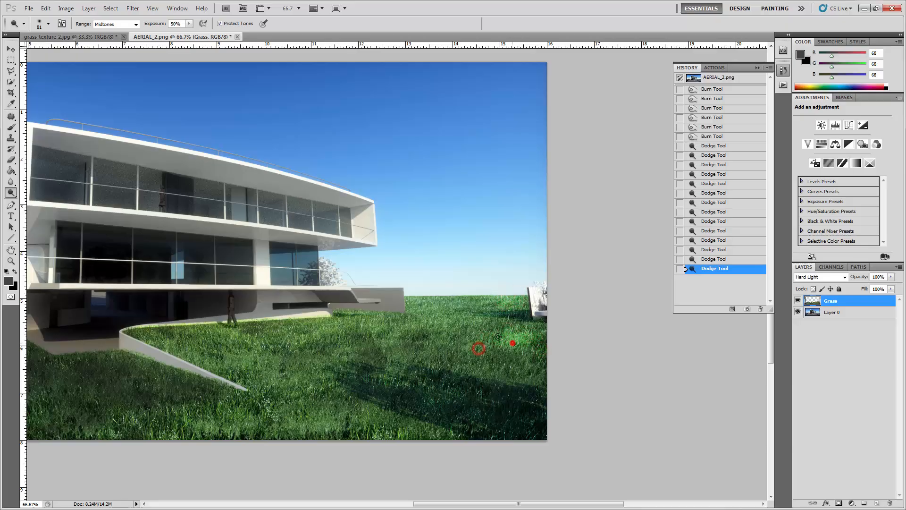
# Dodge the band of lawn above the tree shadow, from the image edge across towards the ramp
pyautogui.click(496, 335)
pyautogui.click(472, 350)
pyautogui.click(503, 354)
pyautogui.click(546, 352)
pyautogui.click(505, 362)
pyautogui.click(449, 350)
pyautogui.click(424, 348)
pyautogui.click(394, 345)
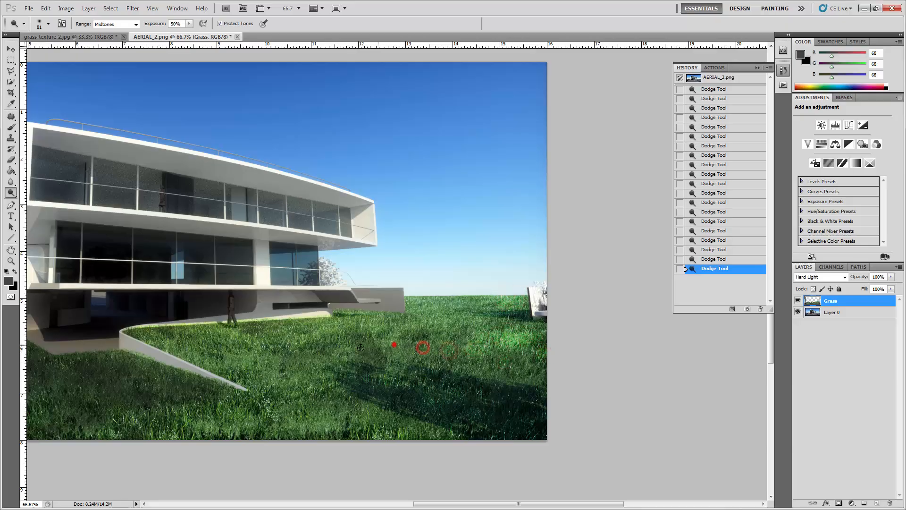
pyautogui.click(320, 345)
pyautogui.click(301, 342)
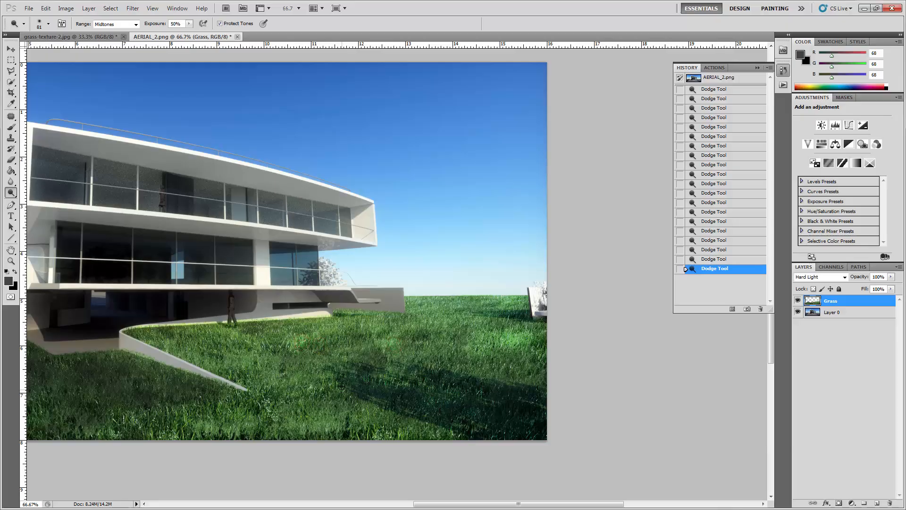
# Switch to the Burn tool and darken patches of the foreground grass below the ramp's tip
pyautogui.rightClick(11, 193)
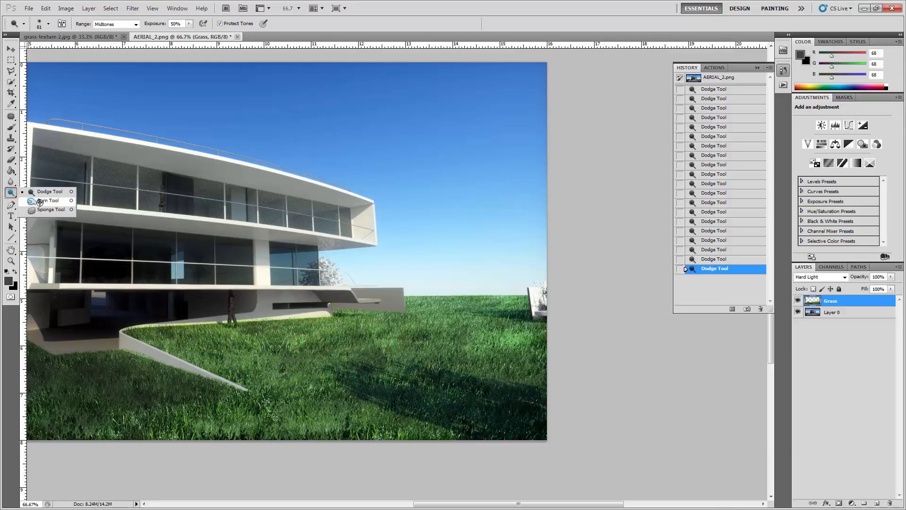
pyautogui.click(40, 203)
pyautogui.click(306, 413)
pyautogui.click(335, 422)
pyautogui.click(300, 427)
pyautogui.click(335, 428)
pyautogui.click(426, 440)
pyautogui.click(370, 433)
pyautogui.click(284, 423)
pyautogui.click(228, 424)
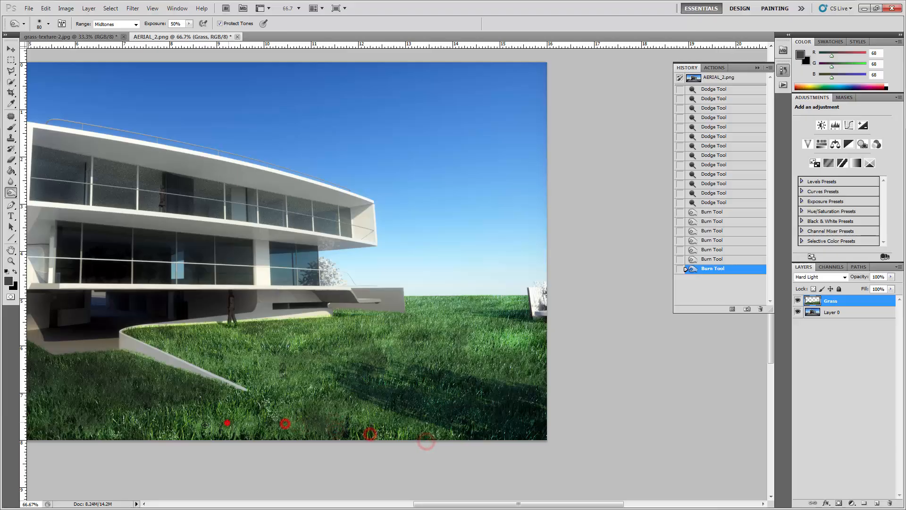
# Burn irregular patches into the lawn enclosed by the ramp, between its curved edge and the tree shadow
pyautogui.click(310, 366)
pyautogui.click(255, 350)
pyautogui.click(314, 353)
pyautogui.click(294, 339)
pyautogui.click(277, 345)
pyautogui.click(246, 346)
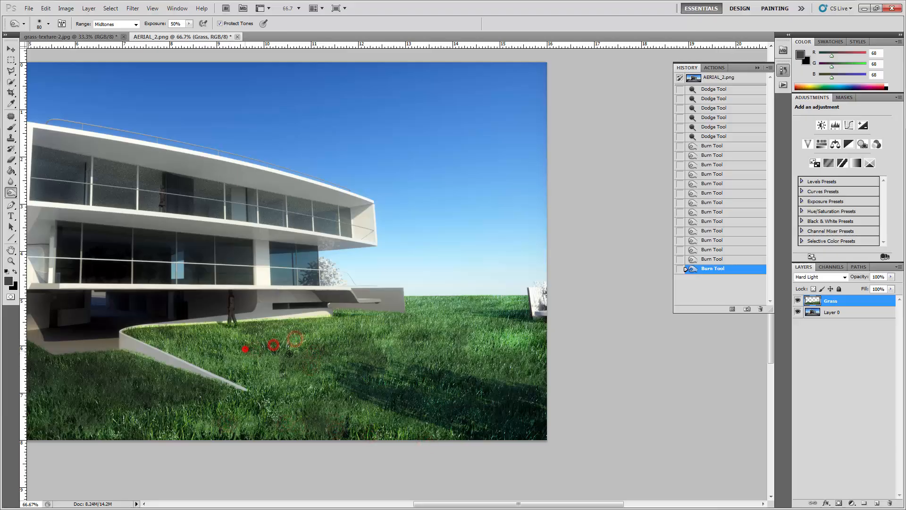
pyautogui.click(287, 352)
pyautogui.click(250, 351)
pyautogui.click(272, 360)
pyautogui.click(236, 365)
pyautogui.click(288, 386)
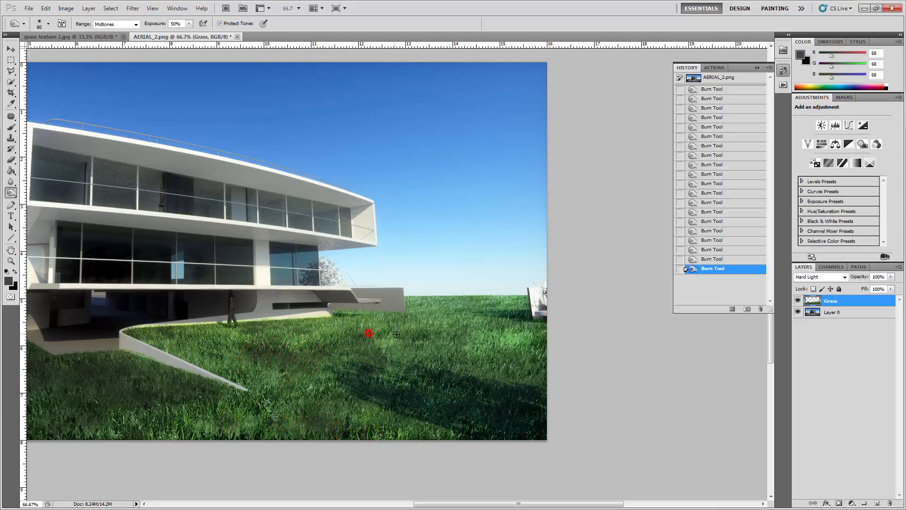
# Burn scattered spots in the sunlit lawn around the tree shadow and beside the ramp's tip
pyautogui.click(460, 331)
pyautogui.click(469, 353)
pyautogui.click(500, 369)
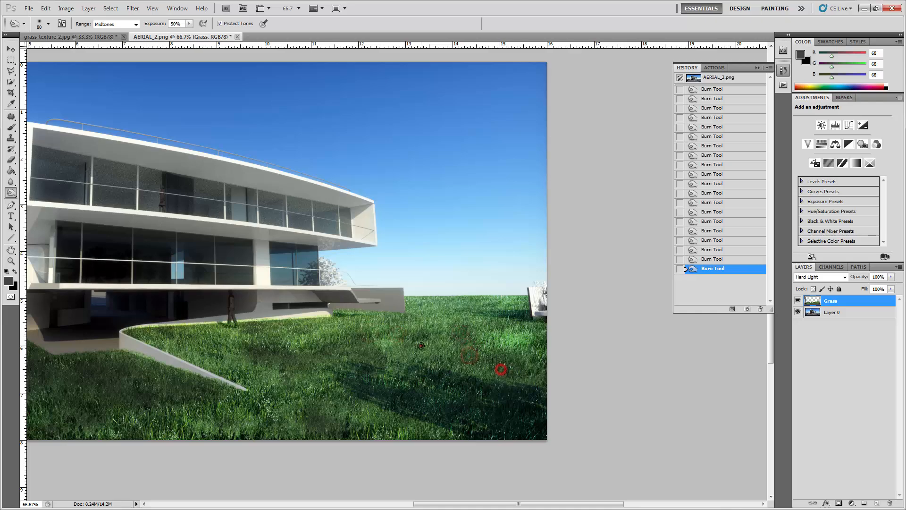
pyautogui.click(413, 344)
pyautogui.click(383, 339)
pyautogui.click(306, 385)
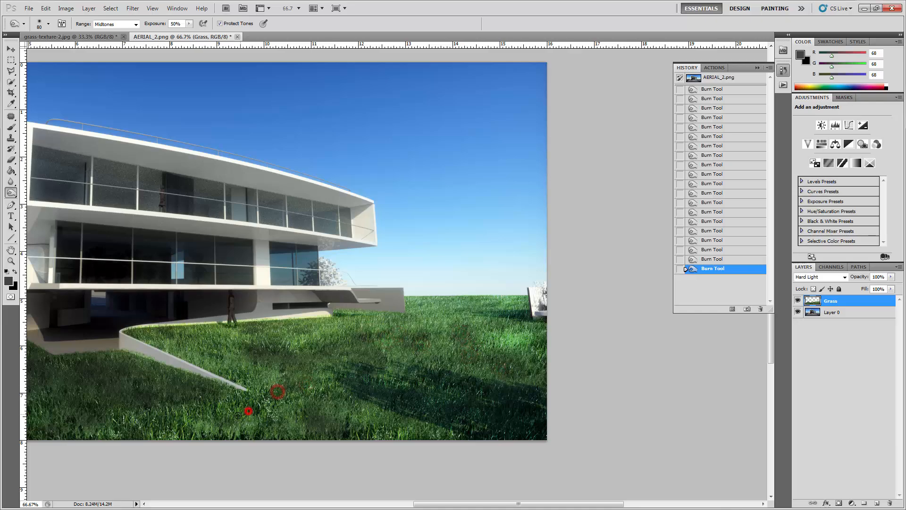
# Switch to the Dodge tool and lighten the shaded grass along the edge of the building's entrance paving
pyautogui.hotkey('ctrl', '-')
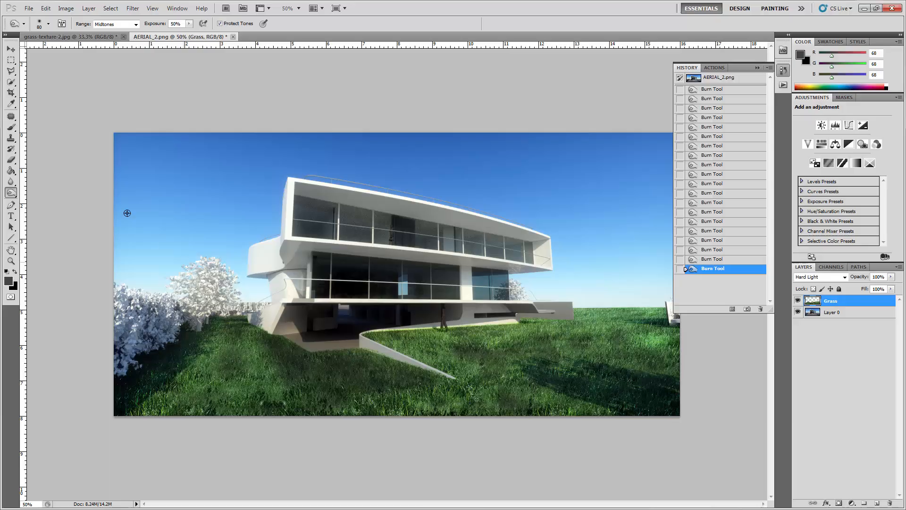
pyautogui.rightClick(11, 192)
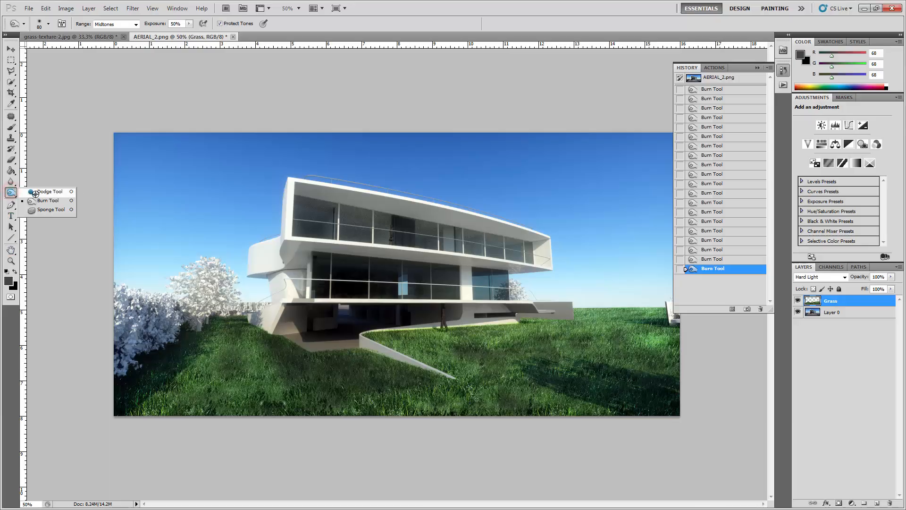
pyautogui.click(38, 189)
pyautogui.click(282, 348)
pyautogui.click(263, 342)
pyautogui.click(295, 359)
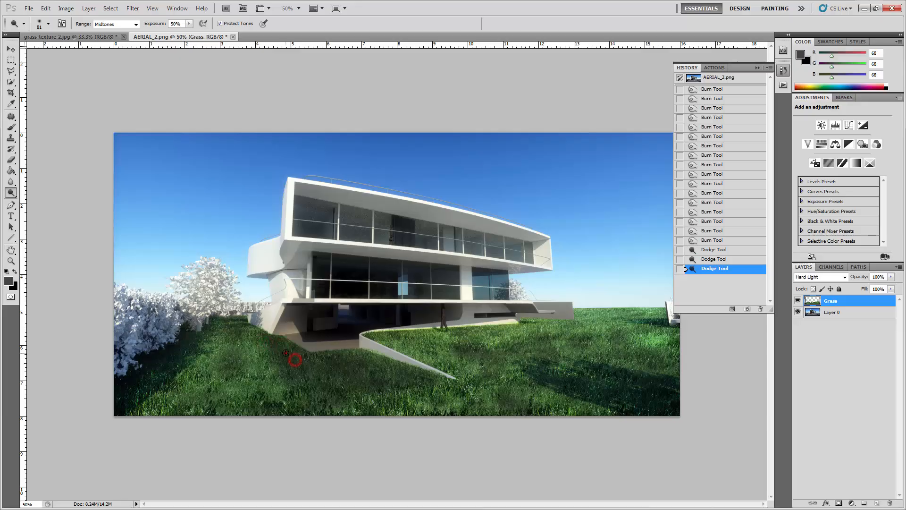
pyautogui.click(286, 355)
pyautogui.click(271, 345)
pyautogui.click(319, 377)
pyautogui.click(331, 364)
pyautogui.click(343, 363)
pyautogui.click(333, 363)
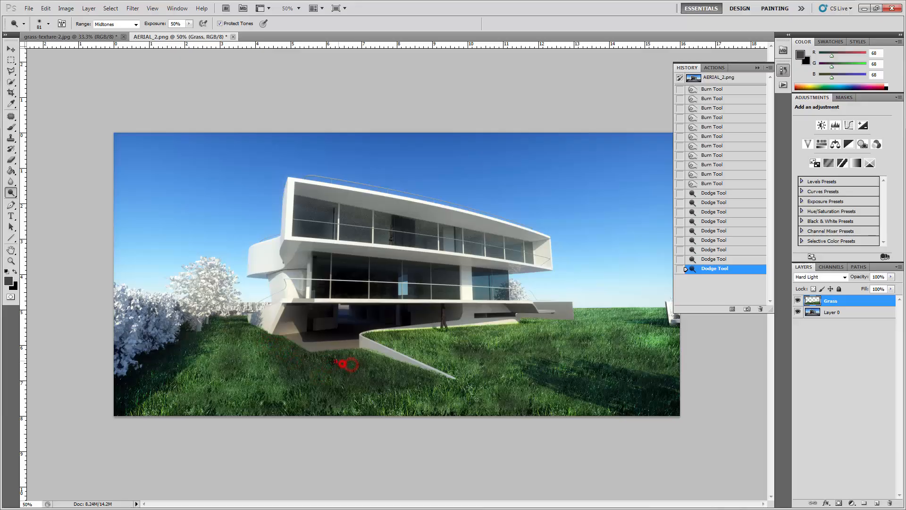
# Dodge the shaded grass in front of the ramp and spots of the foreground lawn to soften the building's shadow
pyautogui.click(330, 363)
pyautogui.click(350, 380)
pyautogui.click(352, 380)
pyautogui.click(375, 386)
pyautogui.click(364, 373)
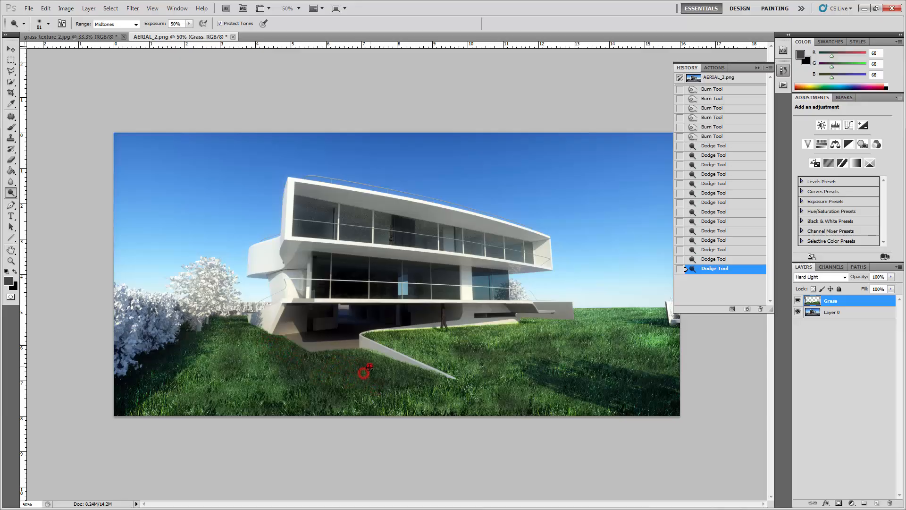
pyautogui.click(366, 376)
pyautogui.click(375, 383)
pyautogui.click(402, 380)
pyautogui.click(420, 383)
pyautogui.click(357, 367)
pyautogui.click(330, 369)
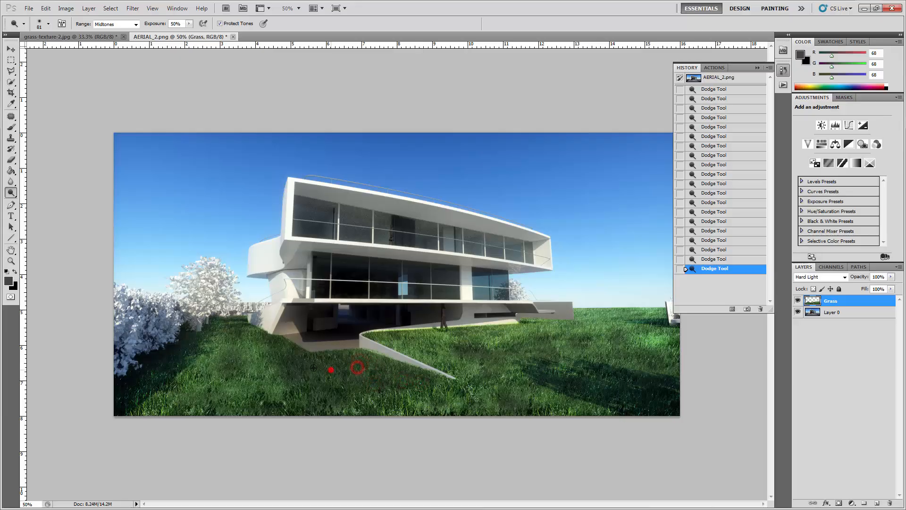
pyautogui.click(285, 368)
pyautogui.click(299, 376)
pyautogui.click(303, 414)
# Switch to the Blur tool in Normal mode at 100% strength and collapse the History panel
pyautogui.click(10, 181)
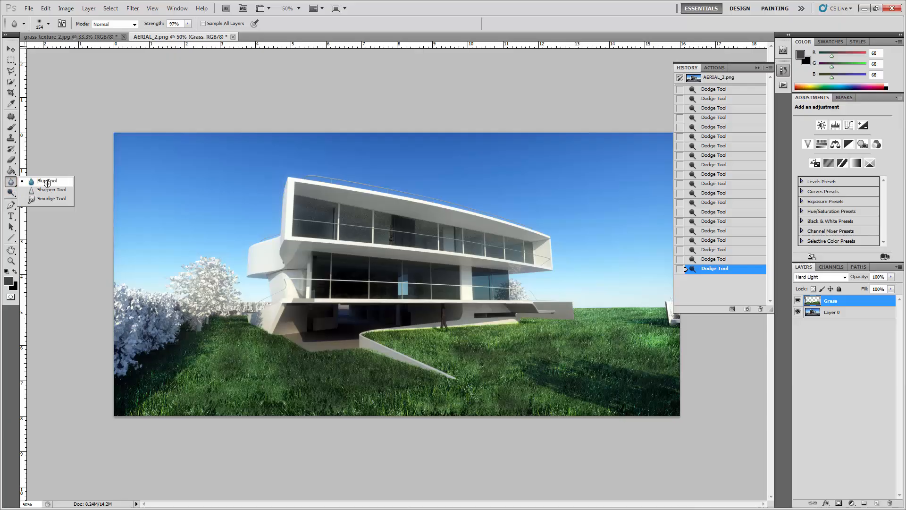
pyautogui.click(47, 183)
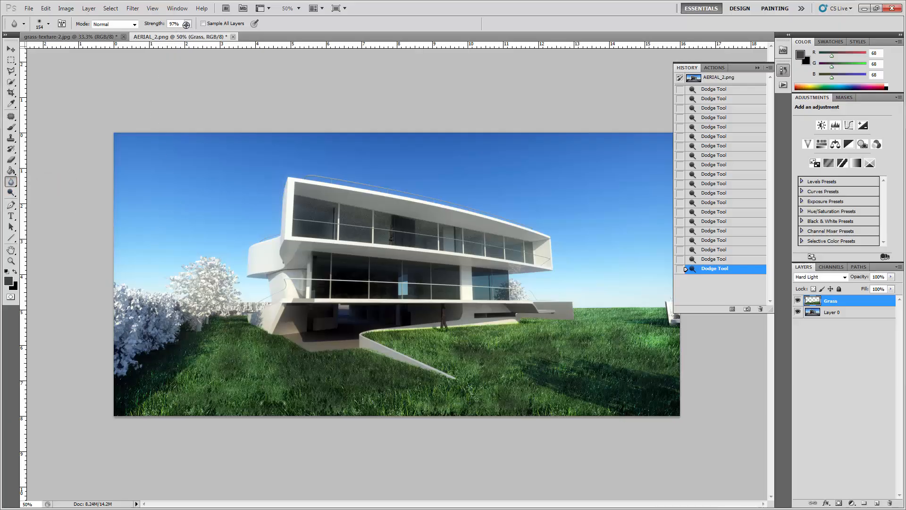
pyautogui.click(186, 24)
pyautogui.moveTo(187, 33); pyautogui.dragTo(190, 34)
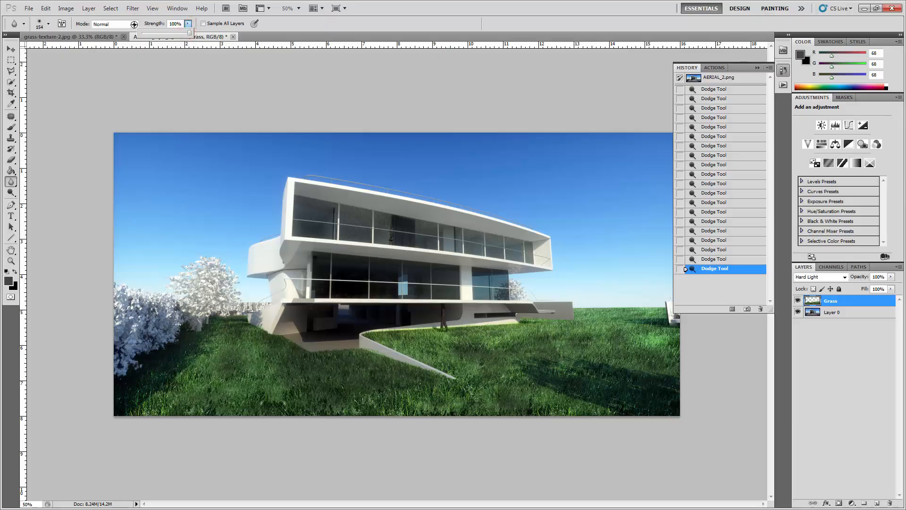
pyautogui.click(135, 24)
pyautogui.click(133, 34)
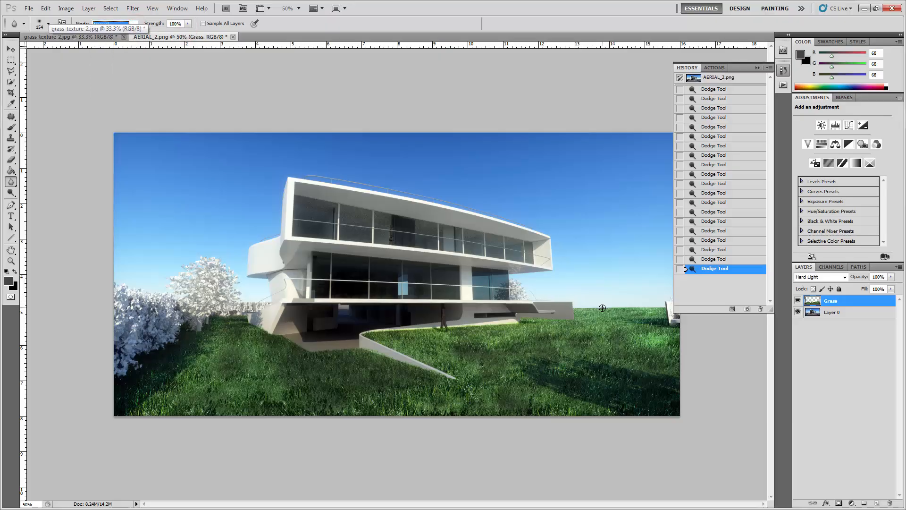
pyautogui.click(581, 27)
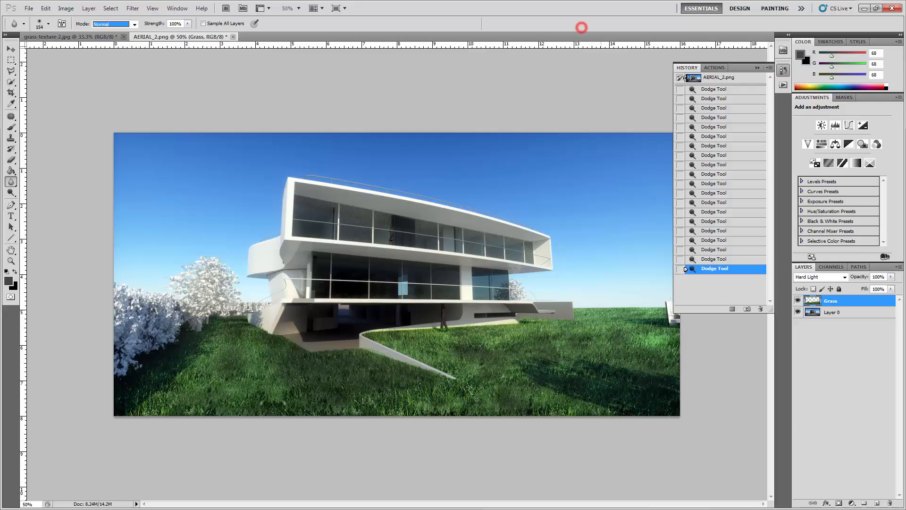
pyautogui.click(760, 68)
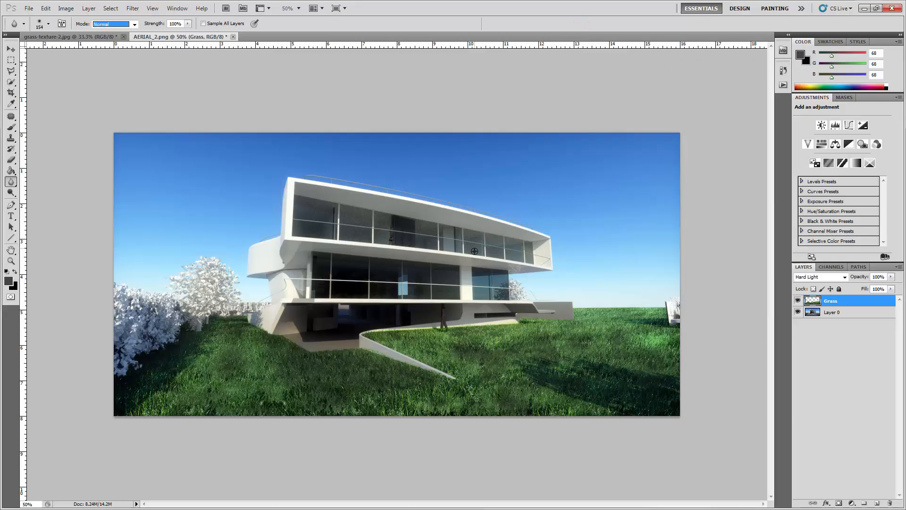
# Blur the distant grass along the horizon and below the terrace across to the far white wall
pyautogui.hotkey('ctrl', '+')
pyautogui.hotkey('ctrl', '+')
pyautogui.hotkey('ctrl', '+')
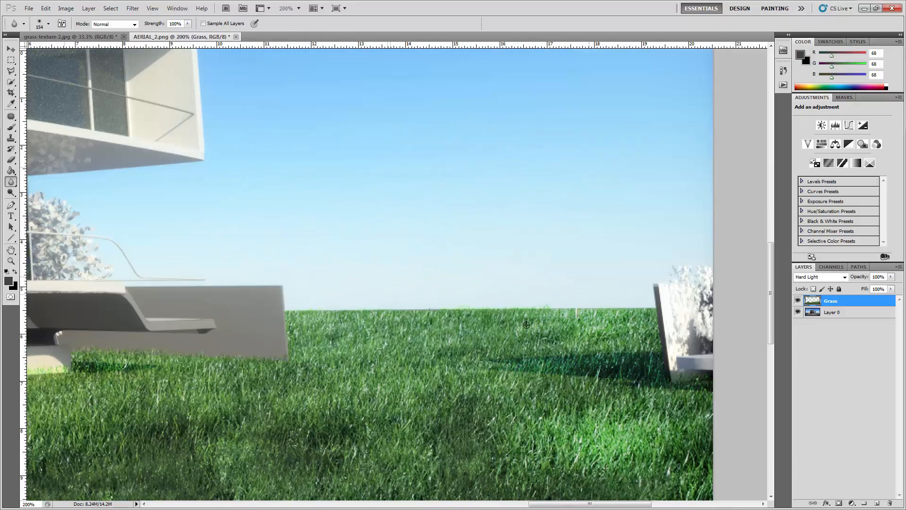
pyautogui.hotkey('ctrl', '-')
pyautogui.hotkey('ctrl', '-')
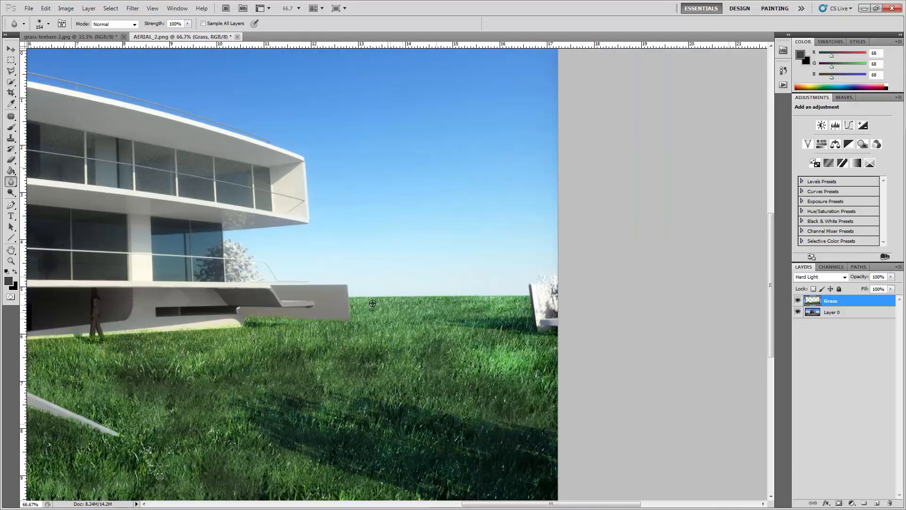
pyautogui.hotkey('ctrl', '+')
pyautogui.moveTo(333, 300); pyautogui.dragTo(604, 306)
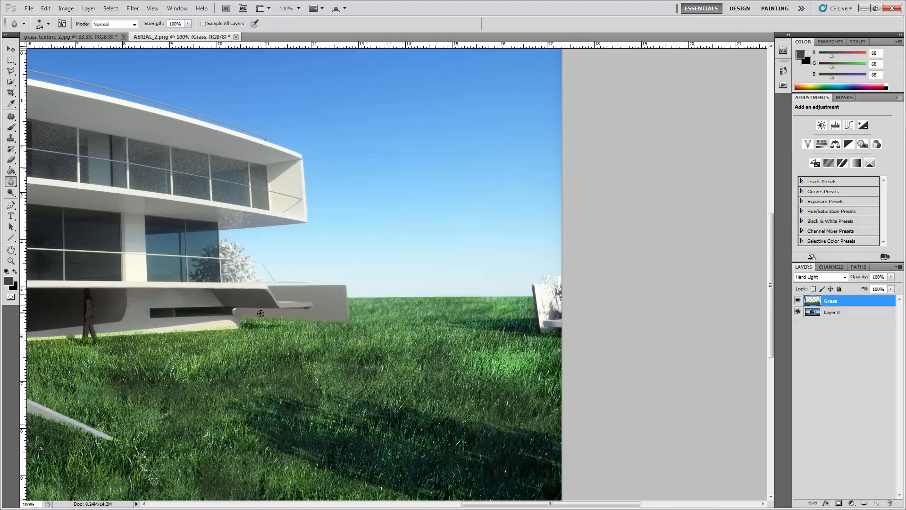
pyautogui.moveTo(261, 314)
pyautogui.mouseDown()
pyautogui.moveTo(359, 310)
pyautogui.moveTo(578, 344)
pyautogui.mouseUp()
pyautogui.moveTo(227, 334)
pyautogui.mouseDown()
pyautogui.moveTo(395, 334)
pyautogui.moveTo(551, 351)
pyautogui.mouseUp()
pyautogui.moveTo(357, 299); pyautogui.dragTo(546, 297)
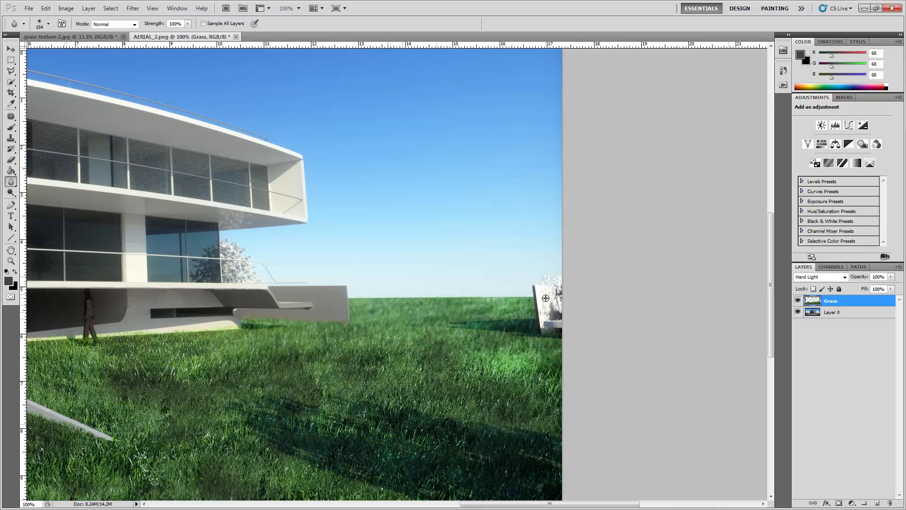
# Blur the distant grass beside the tree and hedge and on towards the building's shadow
pyautogui.hotkey('ctrl', '-')
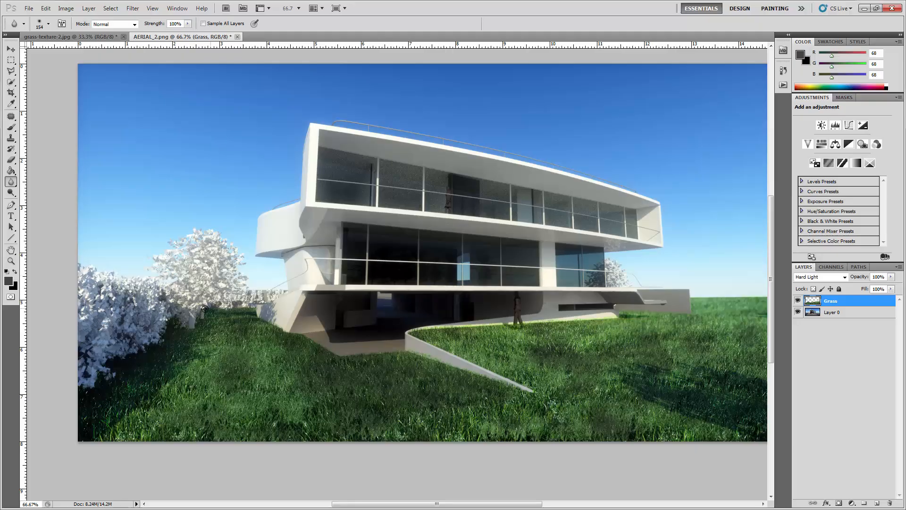
pyautogui.moveTo(199, 311)
pyautogui.mouseDown()
pyautogui.moveTo(260, 314)
pyautogui.moveTo(184, 318)
pyautogui.moveTo(270, 329)
pyautogui.moveTo(193, 332)
pyautogui.moveTo(255, 342)
pyautogui.moveTo(182, 336)
pyautogui.moveTo(300, 342)
pyautogui.mouseUp()
pyautogui.moveTo(171, 334); pyautogui.dragTo(152, 343)
pyautogui.moveTo(148, 350)
pyautogui.mouseDown()
pyautogui.moveTo(217, 348)
pyautogui.moveTo(360, 392)
pyautogui.mouseUp()
# Blur the grass along the building's base behind the ramp, from the curved wall to the terrace
pyautogui.moveTo(653, 251); pyautogui.dragTo(478, 236)
pyautogui.moveTo(238, 313); pyautogui.dragTo(462, 303)
pyautogui.moveTo(613, 227); pyautogui.dragTo(499, 222)
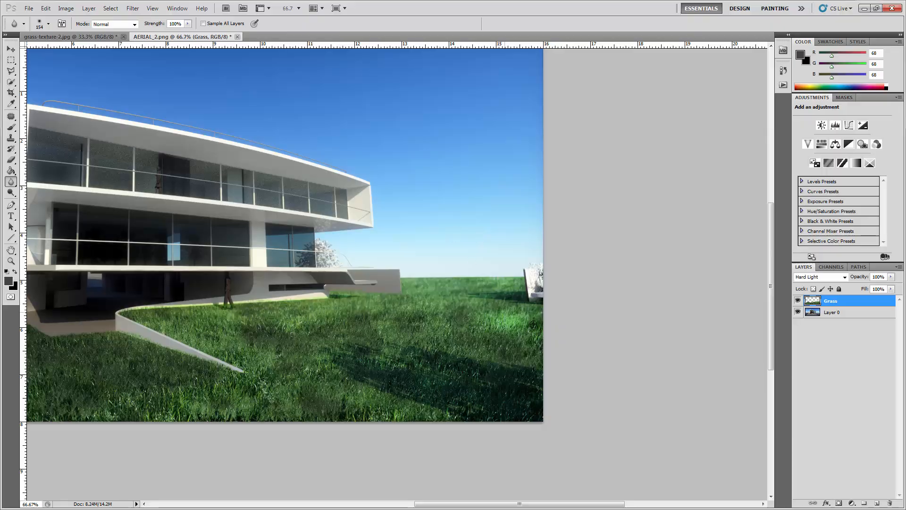
# Revert the image to the last Dodge Tool state in the history, discarding all blur strokes made since
pyautogui.hotkey('ctrl', '+')
pyautogui.hotkey('ctrl', '+')
pyautogui.moveTo(550, 339); pyautogui.dragTo(453, 197)
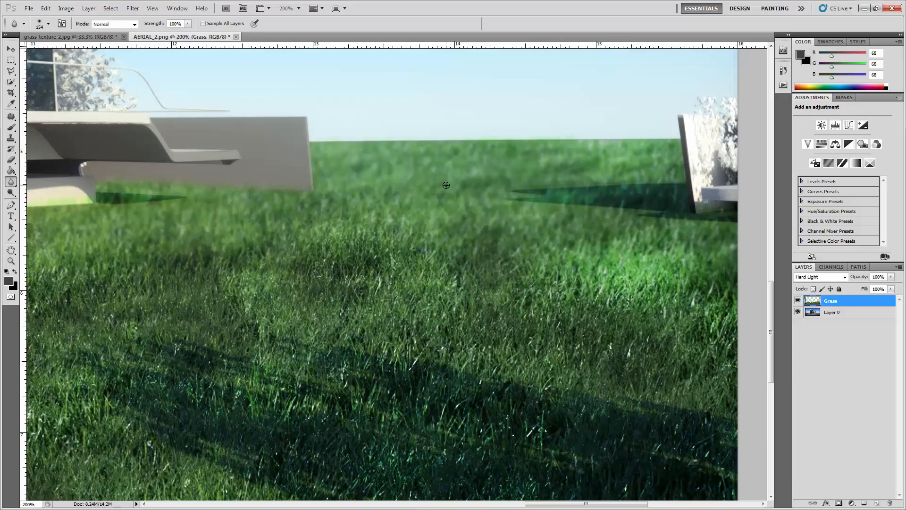
pyautogui.hotkey('ctrl', '-')
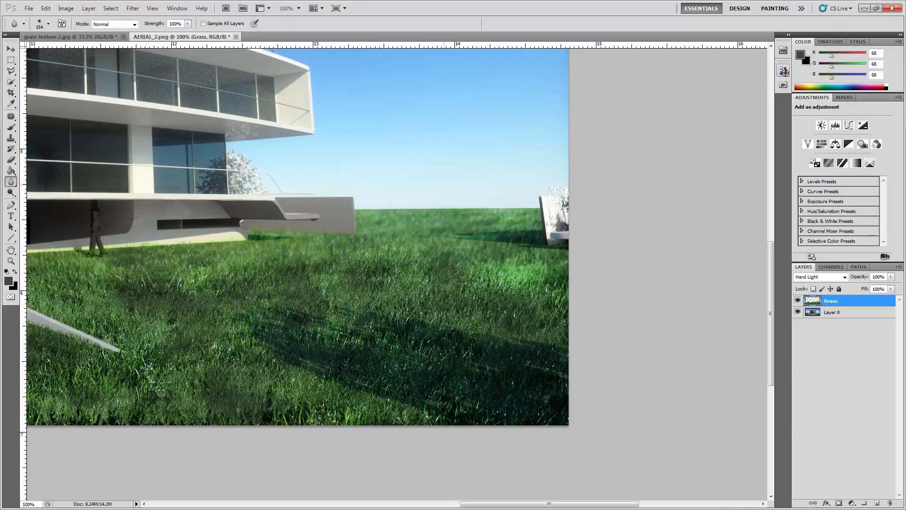
pyautogui.click(784, 70)
pyautogui.click(724, 91)
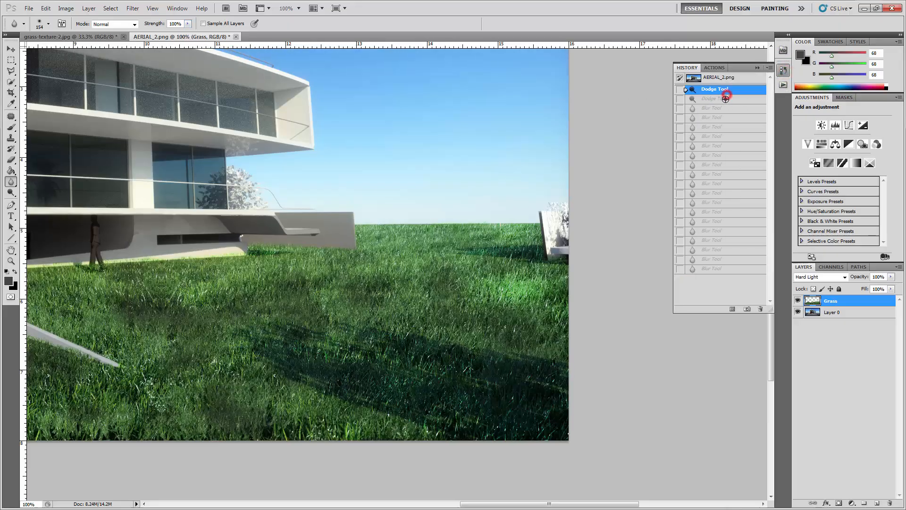
pyautogui.click(725, 99)
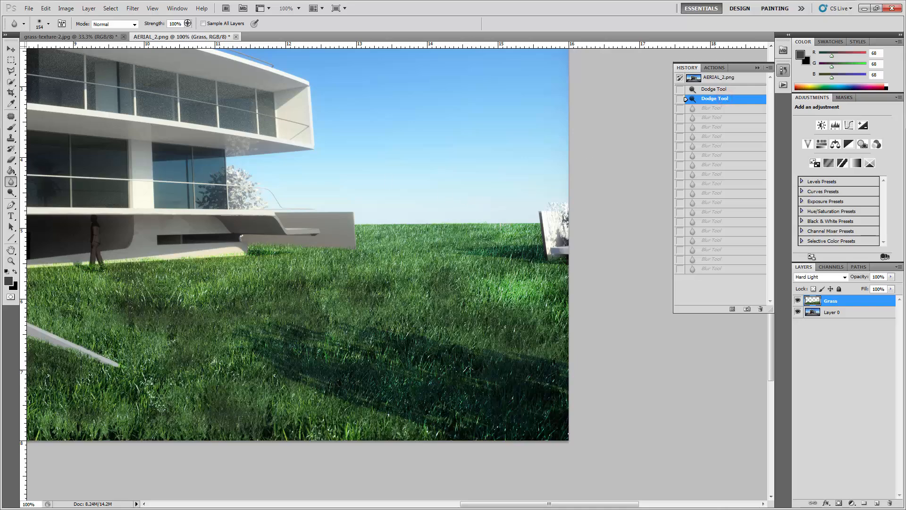
# Blur the grass along the horizon between the terrace and the far white wall at 65% strength with a 125 px brush
pyautogui.moveTo(187, 23); pyautogui.dragTo(172, 30)
pyautogui.click(320, 18)
pyautogui.press('[')
pyautogui.click(362, 229)
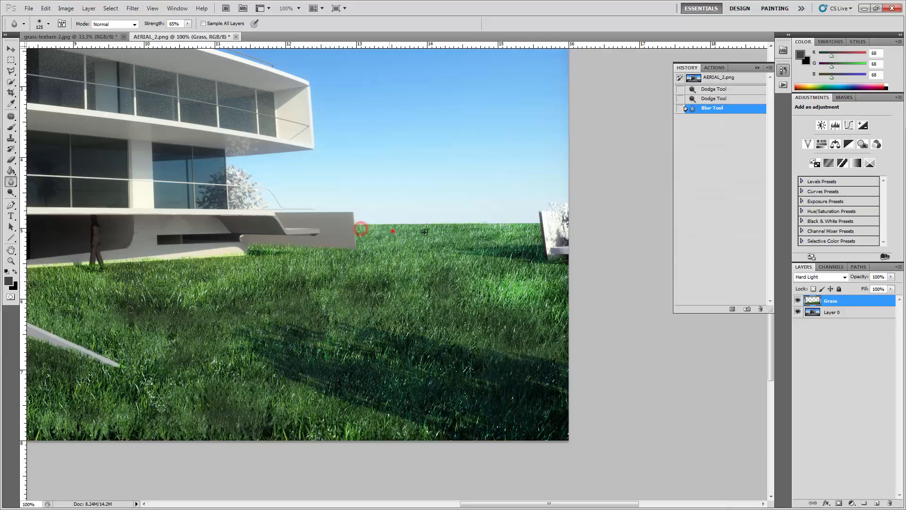
pyautogui.click(392, 231)
pyautogui.click(479, 237)
pyautogui.click(531, 238)
# Blur the grass band just below the terrace and across to the foot of the far white wall
pyautogui.click(332, 249)
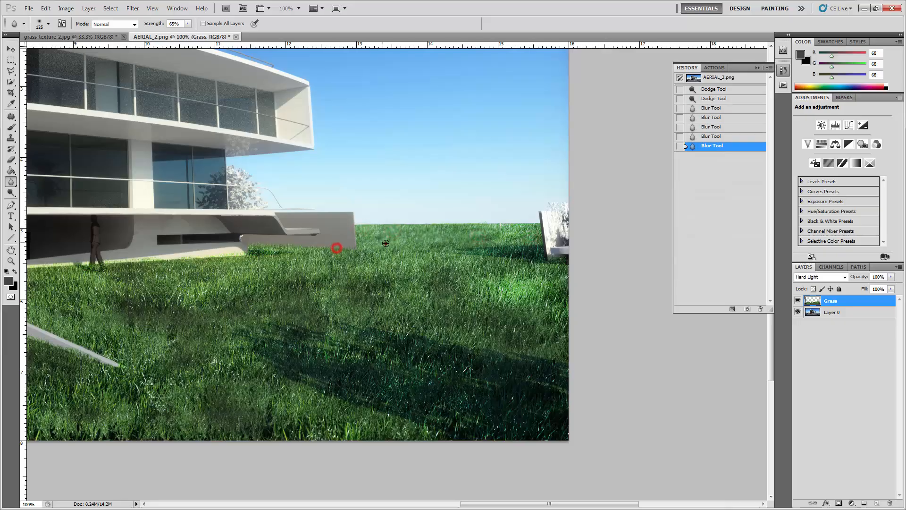
pyautogui.click(383, 242)
pyautogui.click(429, 258)
pyautogui.click(516, 261)
pyautogui.click(343, 260)
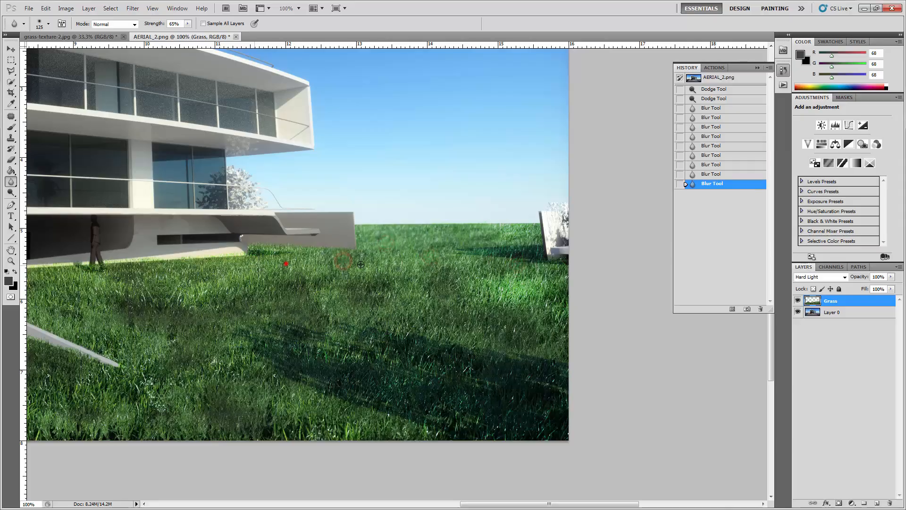
pyautogui.click(289, 262)
pyautogui.click(496, 272)
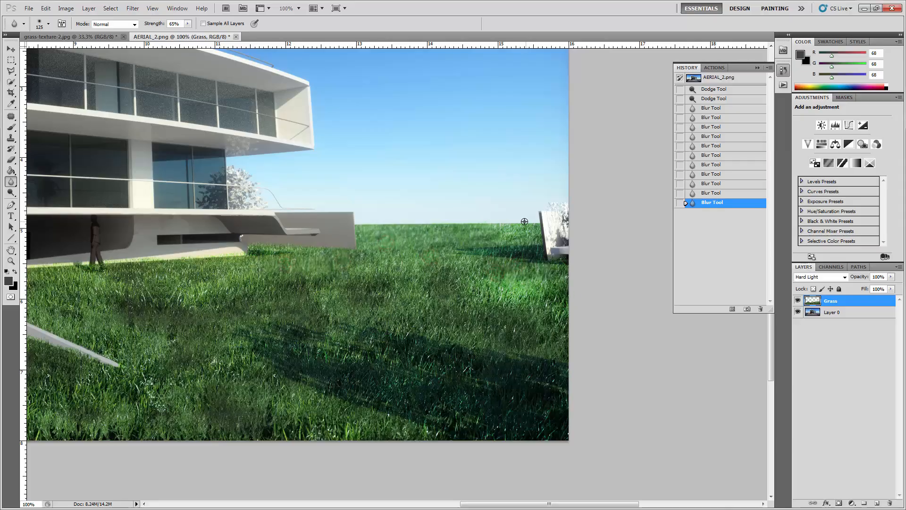
# Blur the distant grass from the tree trunk across to the building's slanted white wall
pyautogui.hscroll(-10, 136, 290)
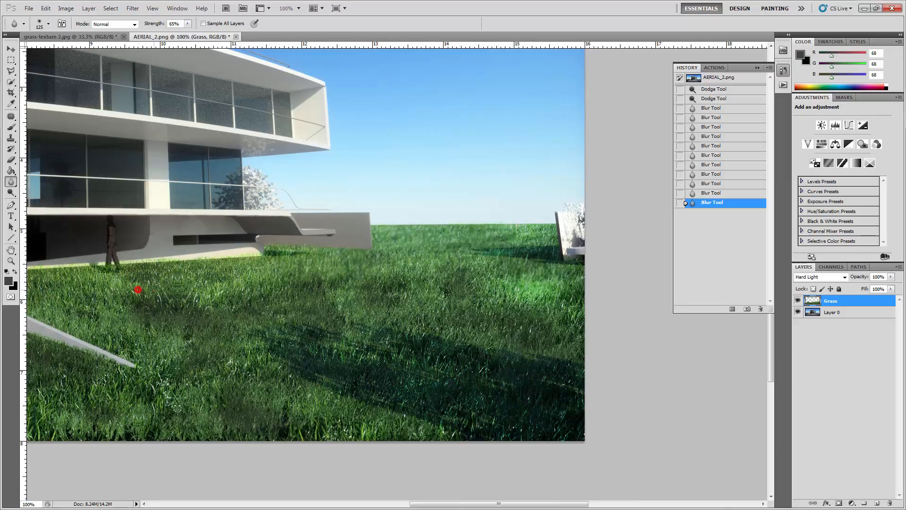
pyautogui.hscroll(2, 331, 246)
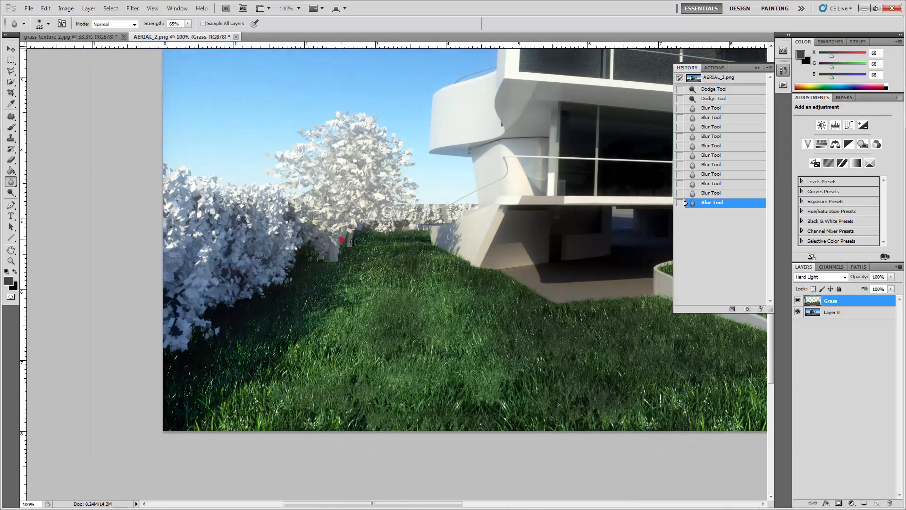
pyautogui.click(341, 239)
pyautogui.click(369, 245)
pyautogui.click(441, 243)
pyautogui.click(300, 260)
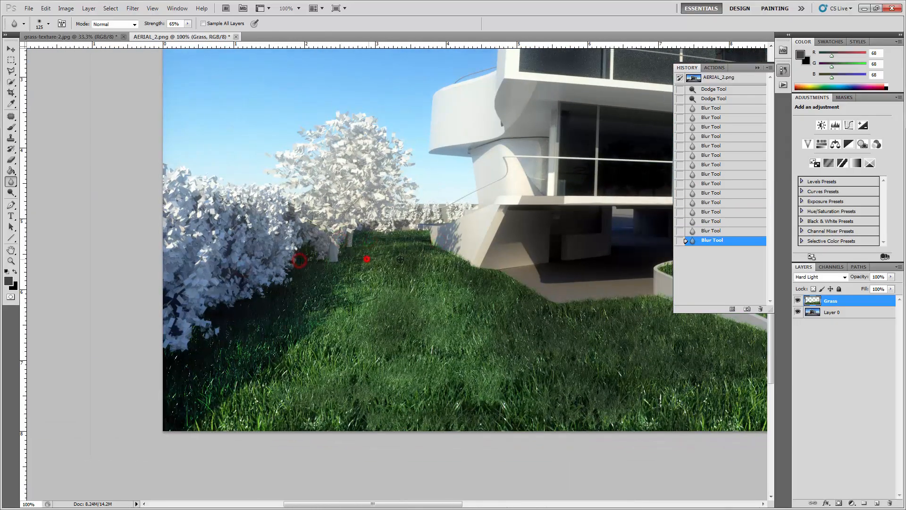
pyautogui.click(484, 265)
pyautogui.click(452, 265)
# Blur the shaded grass along the hedge, from the tree down to the image's near corner
pyautogui.click(324, 269)
pyautogui.click(294, 300)
pyautogui.click(257, 323)
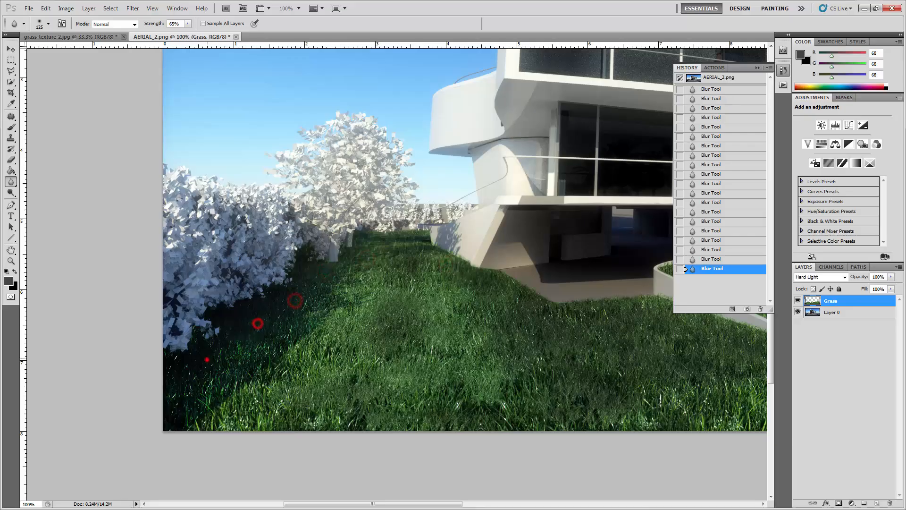
pyautogui.click(206, 359)
pyautogui.click(191, 384)
pyautogui.click(227, 366)
pyautogui.click(282, 320)
pyautogui.click(351, 261)
pyautogui.scroll(-1, 416, 261)
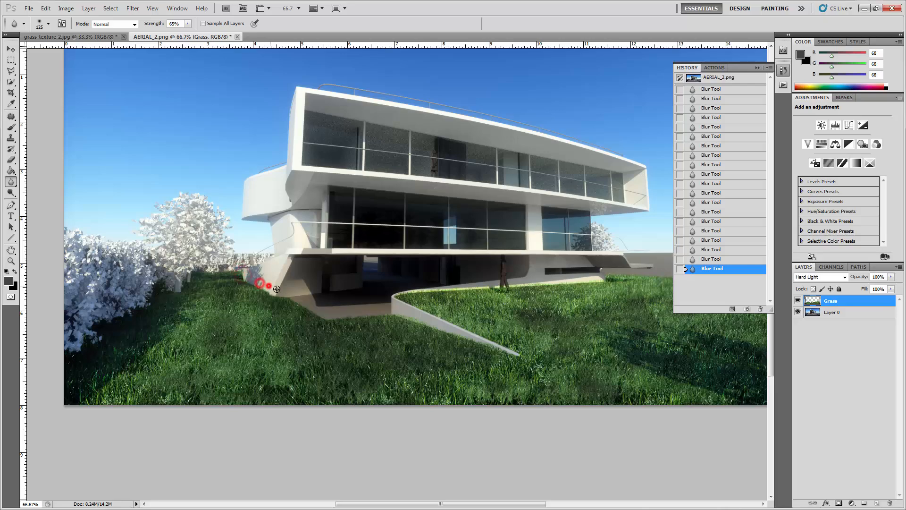
# Blur the grass along the edge of the paved area under the building, up to the ramp
pyautogui.moveTo(395, 304); pyautogui.dragTo(276, 301)
pyautogui.click(170, 296)
pyautogui.click(191, 304)
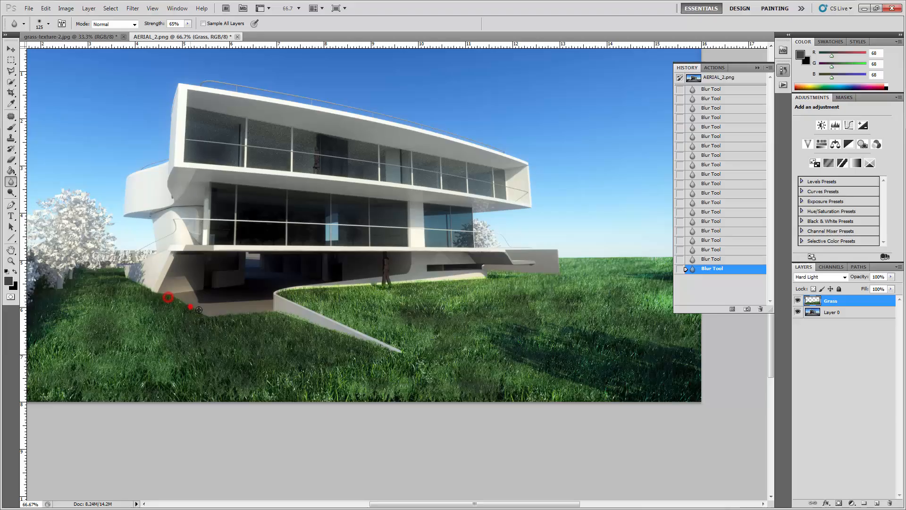
pyautogui.click(256, 313)
# Try a lower opacity on the Grass layer and return it to 100%
pyautogui.click(893, 278)
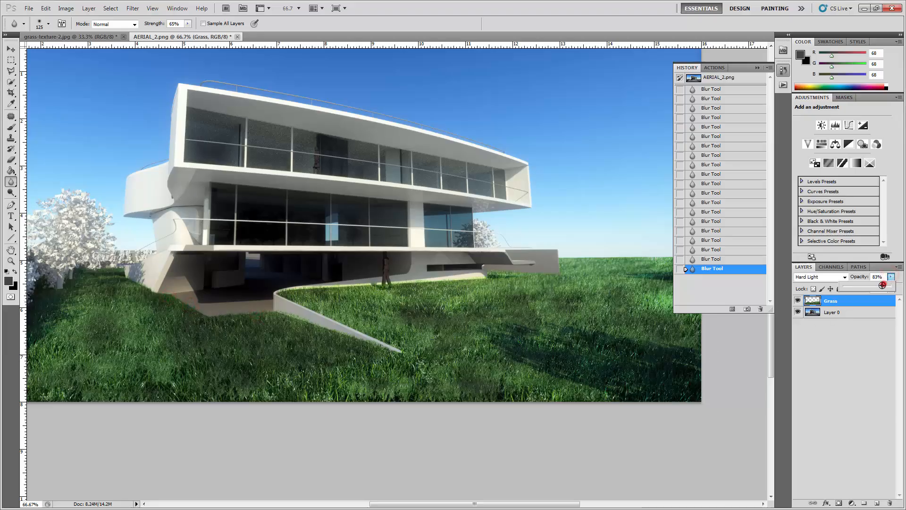
pyautogui.moveTo(890, 290); pyautogui.dragTo(897, 289)
pyautogui.click(382, 6)
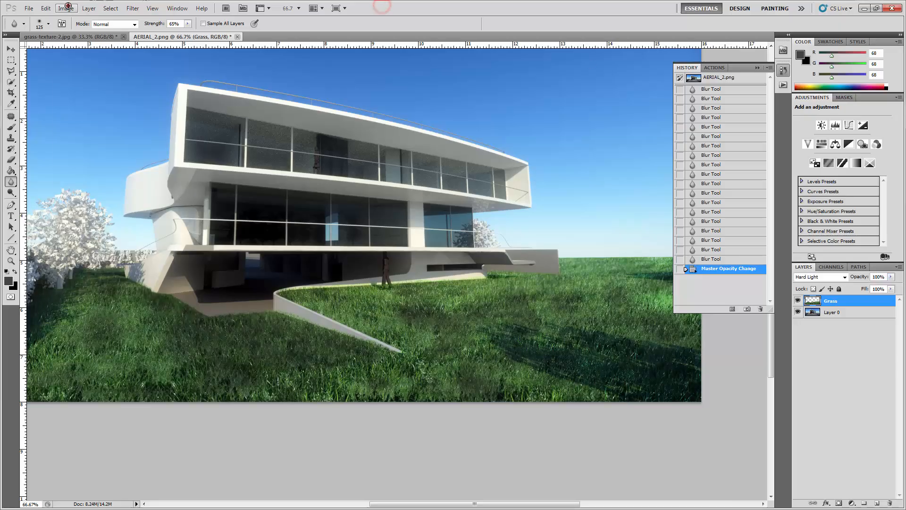
# Reduce the Grass layer's saturation to -33 with a Hue/Saturation adjustment, keeping lightness at 0
pyautogui.click(67, 6)
pyautogui.moveTo(78, 31)
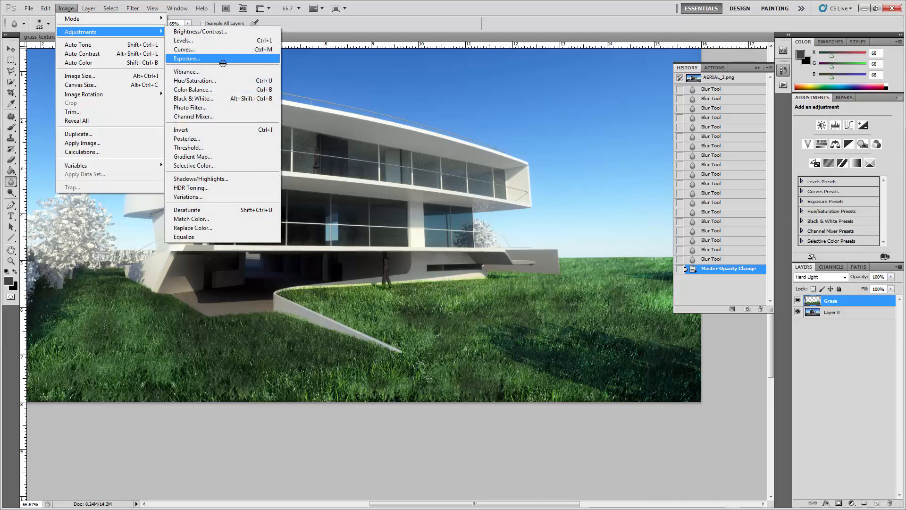
pyautogui.click(217, 81)
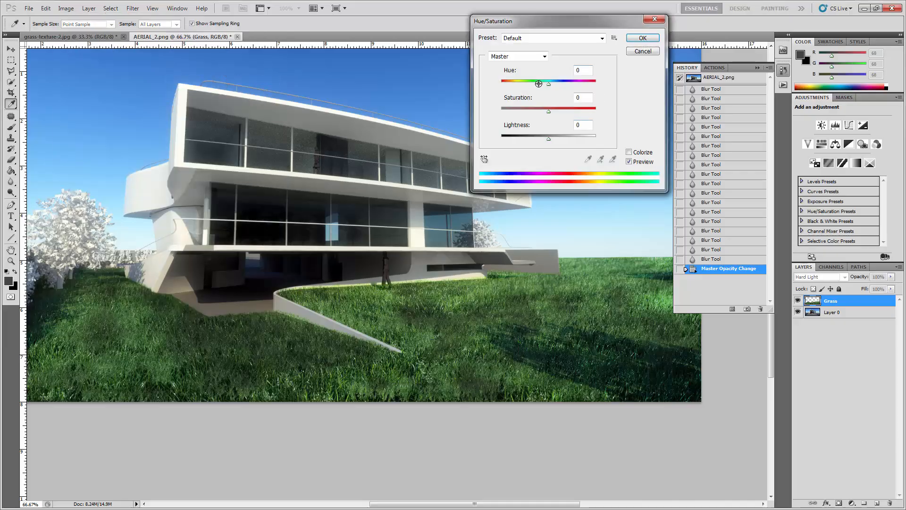
pyautogui.moveTo(549, 113); pyautogui.dragTo(528, 124)
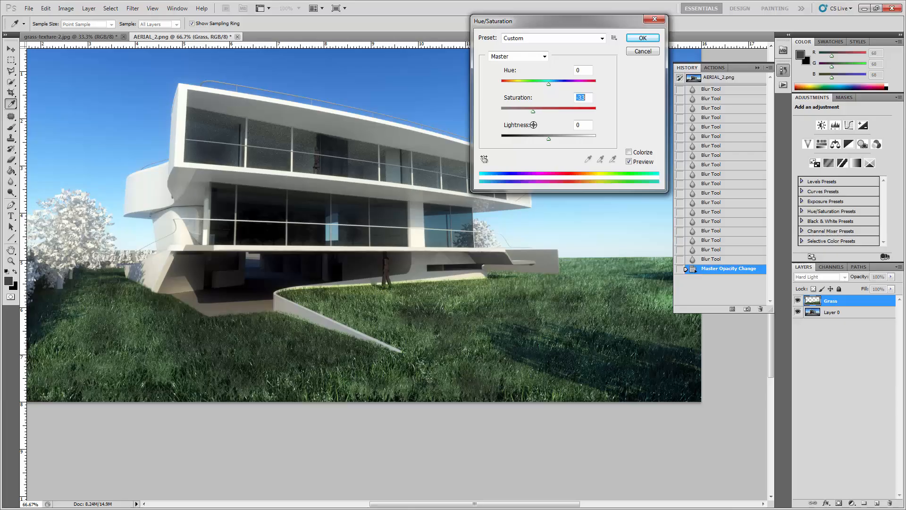
pyautogui.moveTo(547, 140); pyautogui.dragTo(549, 139)
pyautogui.click(633, 38)
# Brighten the Grass layer with a Brightness/Contrast adjustment
pyautogui.click(67, 7)
pyautogui.click(100, 30)
pyautogui.click(208, 32)
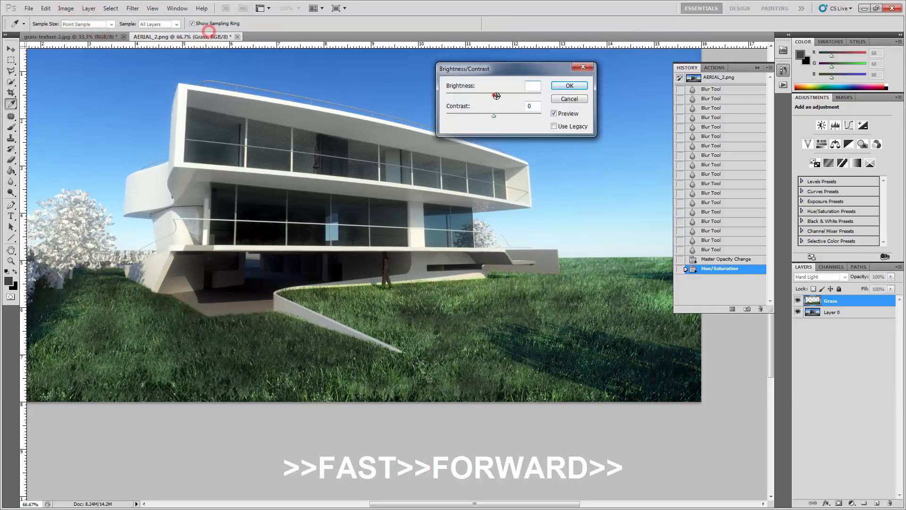
pyautogui.moveTo(494, 95); pyautogui.dragTo(509, 123)
pyautogui.click(569, 84)
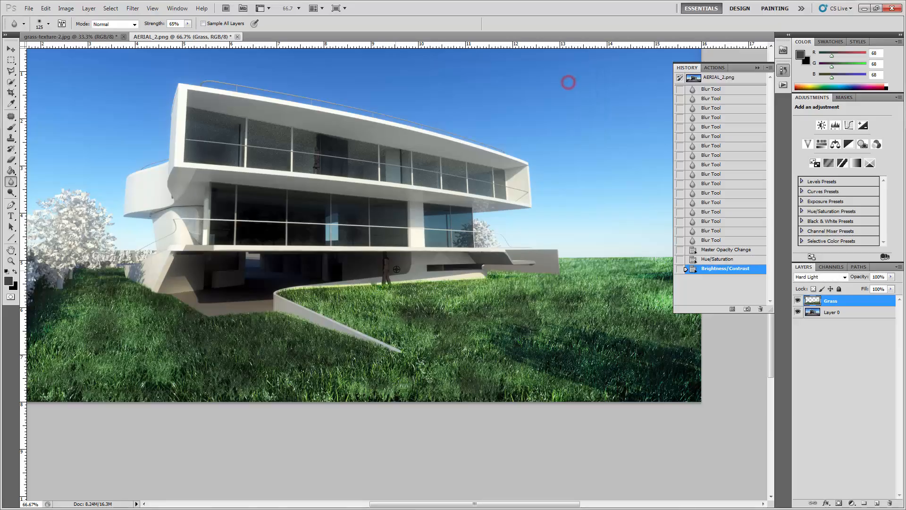
# Erase the grass covering the left foot and lower leg of the walking figure with a small Eraser brush
pyautogui.scroll(1, 581, 422)
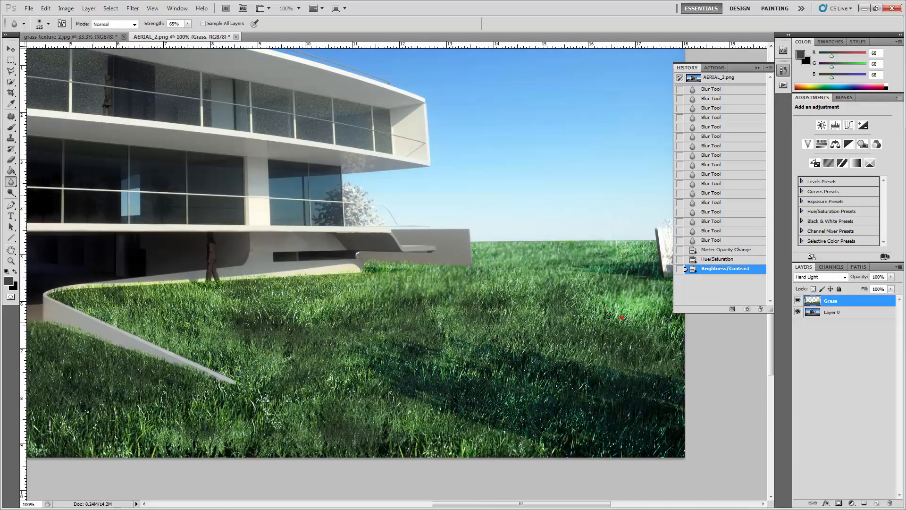
pyautogui.moveTo(621, 318); pyautogui.dragTo(548, 318)
pyautogui.moveTo(284, 289); pyautogui.dragTo(461, 304)
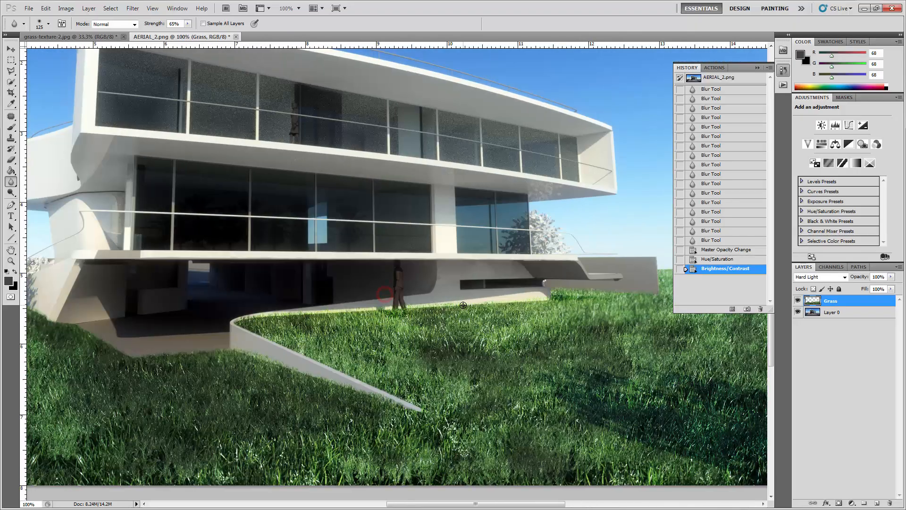
pyautogui.scroll(2, 460, 304)
pyautogui.moveTo(448, 400); pyautogui.dragTo(427, 294)
pyautogui.press('e')
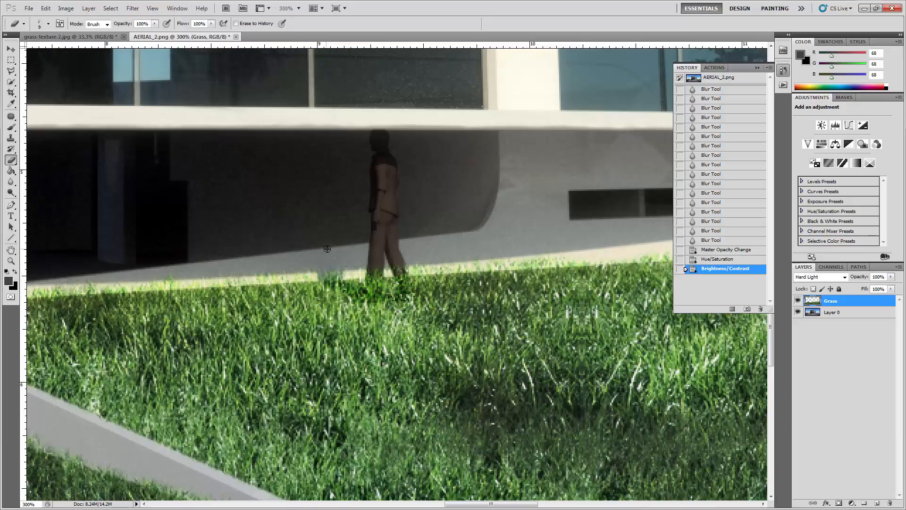
pyautogui.click(371, 283)
pyautogui.click(373, 282)
pyautogui.click(375, 283)
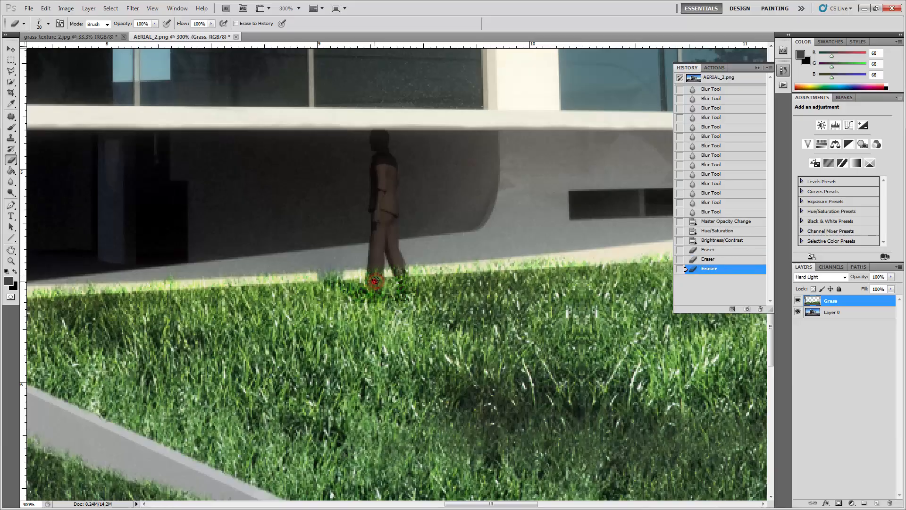
pyautogui.click(377, 281)
pyautogui.click(376, 279)
pyautogui.click(373, 277)
pyautogui.click(371, 275)
pyautogui.click(377, 278)
pyautogui.click(383, 281)
pyautogui.press('[')
pyautogui.click(374, 287)
pyautogui.click(376, 289)
pyautogui.click(379, 287)
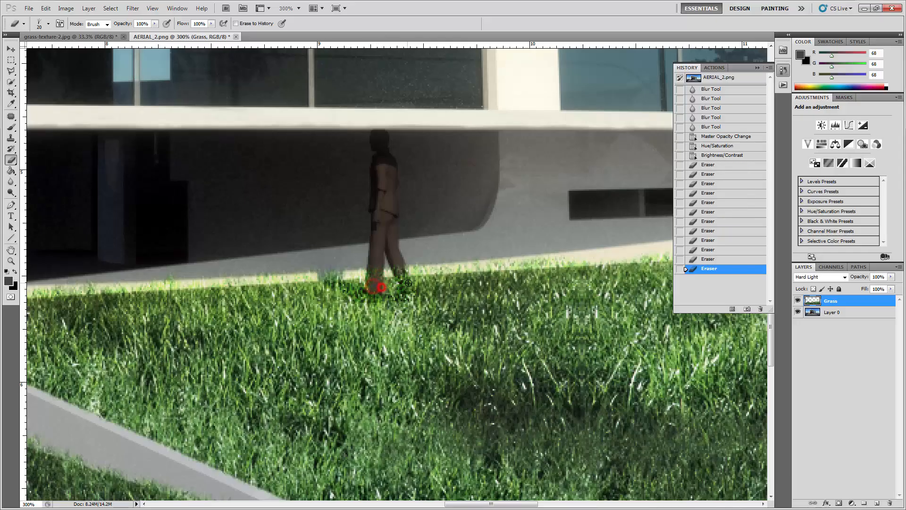
# Erase the grass over the walking figure's other foot with a 10 px brush, tidy both feet, and fit the whole image in view
pyautogui.click(407, 282)
pyautogui.click(404, 281)
pyautogui.click(403, 278)
pyautogui.click(398, 269)
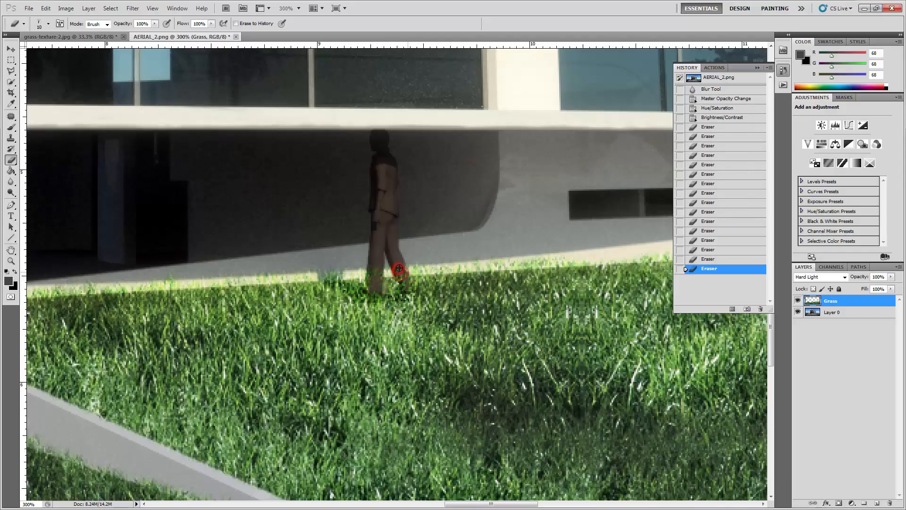
pyautogui.click(396, 273)
pyautogui.click(407, 282)
pyautogui.click(396, 266)
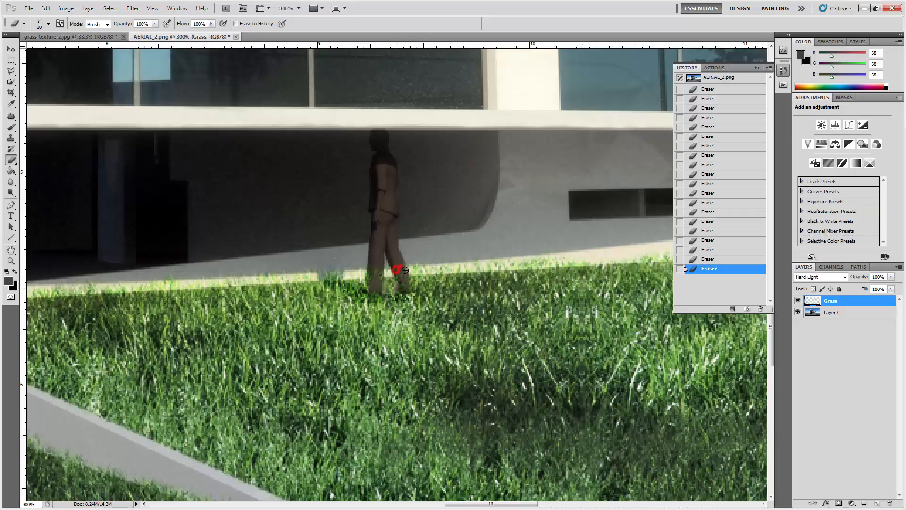
pyautogui.click(405, 275)
pyautogui.click(400, 267)
pyautogui.click(407, 271)
pyautogui.click(407, 286)
pyautogui.click(409, 287)
pyautogui.click(381, 287)
pyautogui.click(405, 288)
pyautogui.click(408, 283)
pyautogui.hotkey('ctrl', '0')
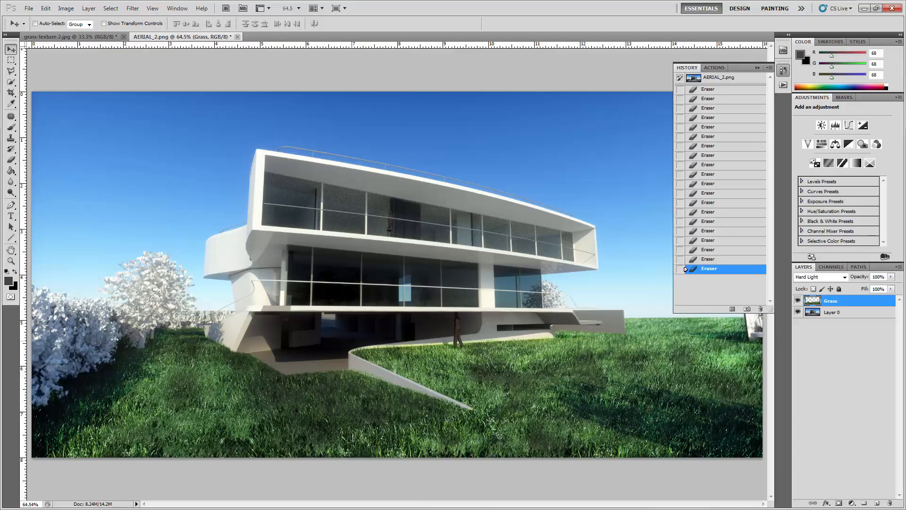